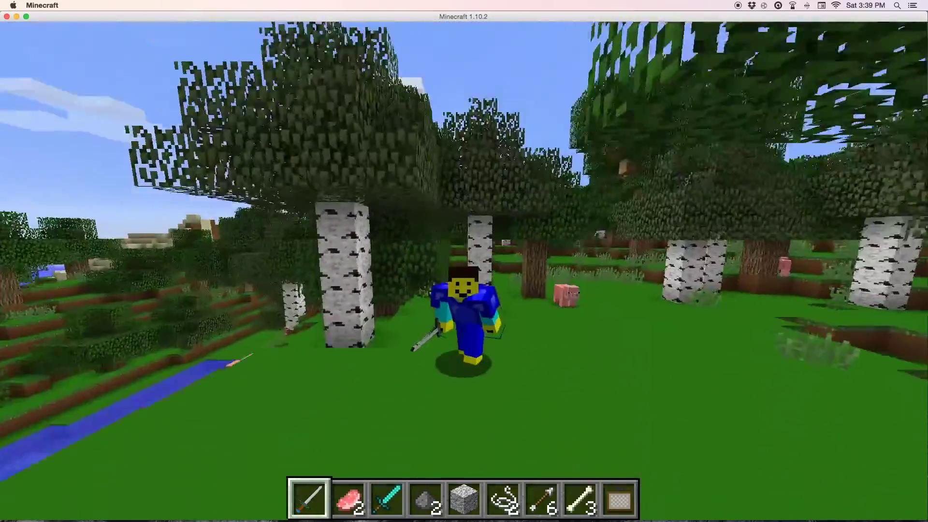
Walk the character along the river through the birch trees to the pig, then face the camera toward him.
key(w)
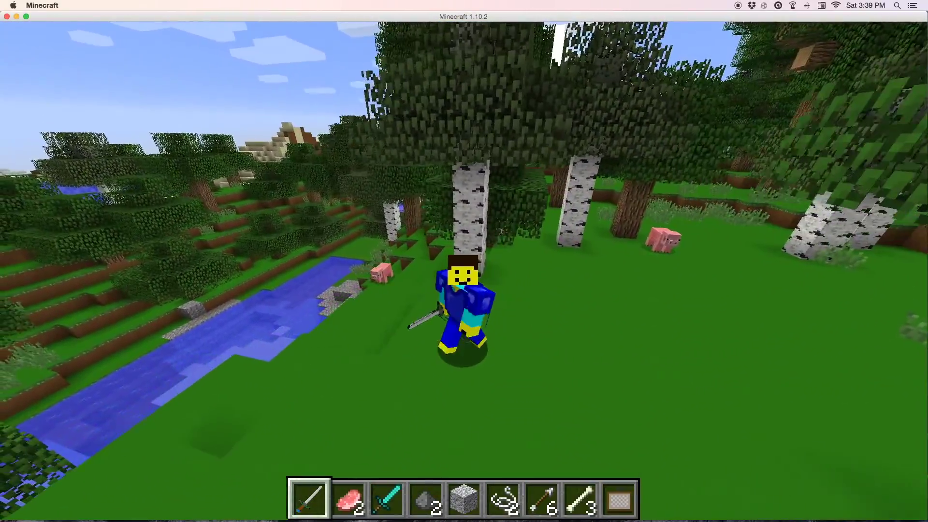
key(w)
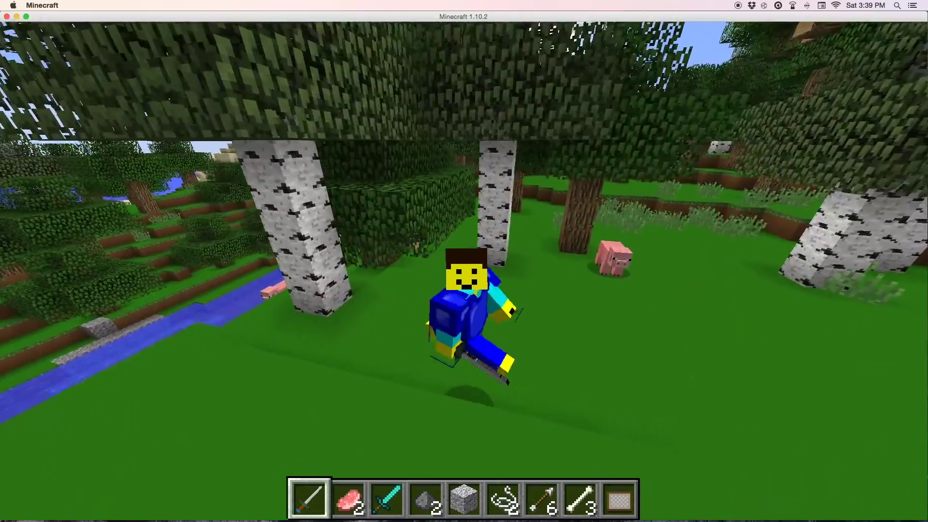
key(w)
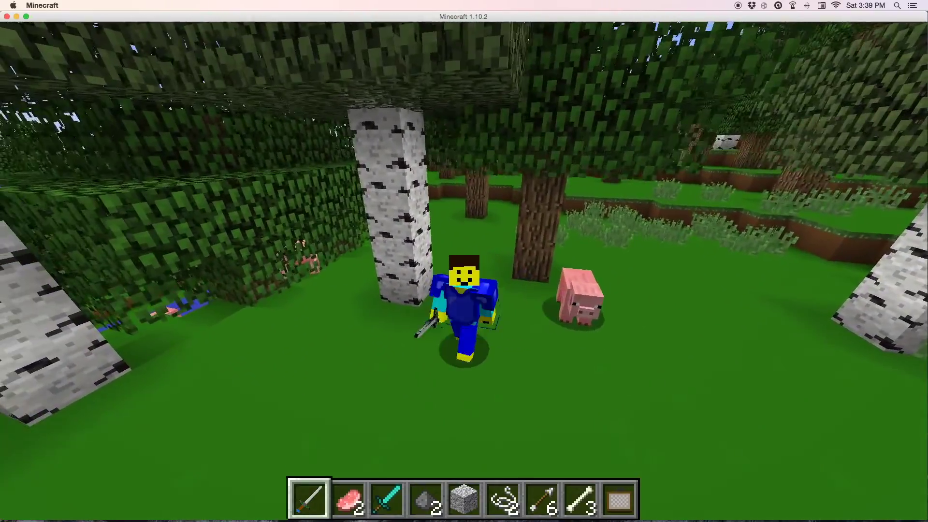
key(w)
key(F5)
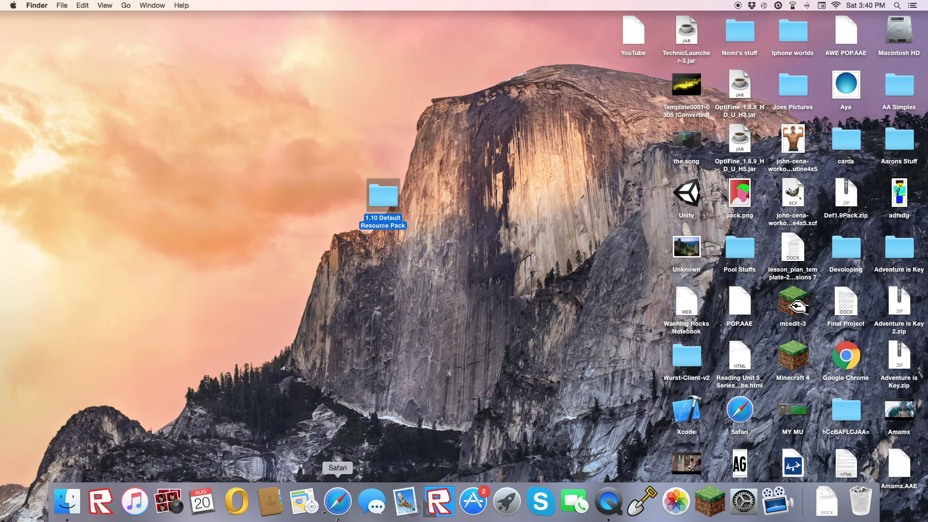
Load gimp.org in Safari and view the DOWNLOAD 2.8.18 page for Mac OS X, then return to the desktop.
click(329, 513)
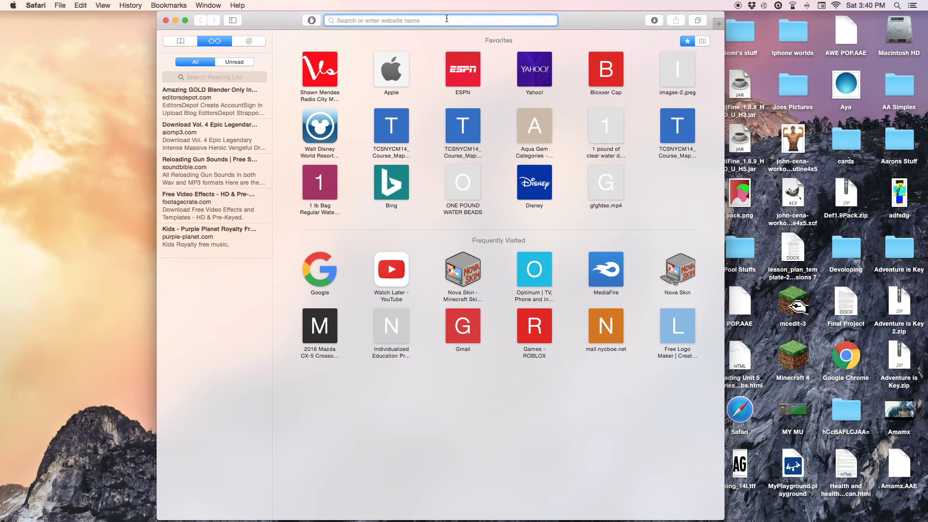
text(gimp.org)
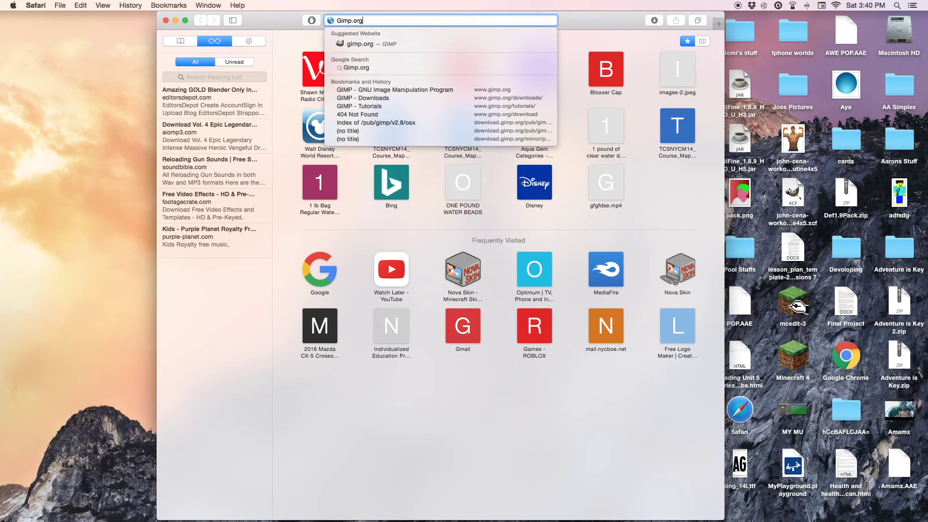
key(Return)
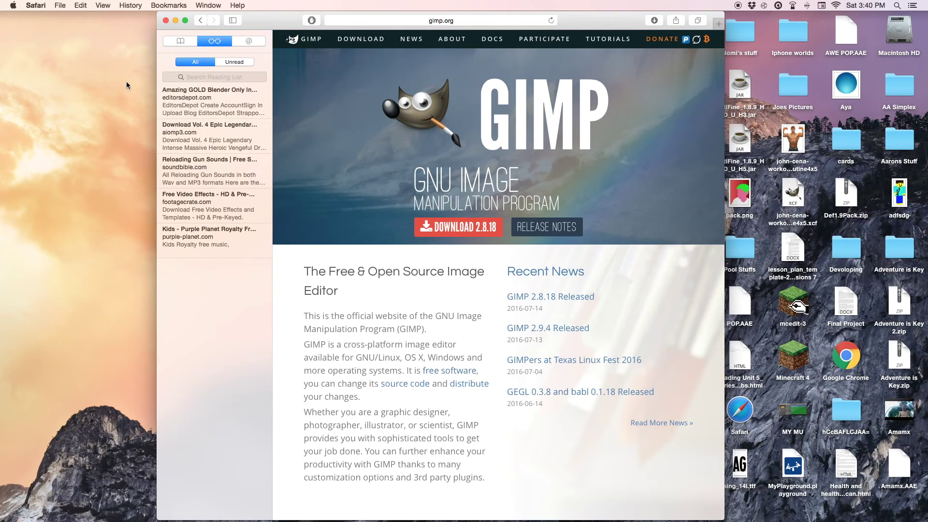
click(439, 230)
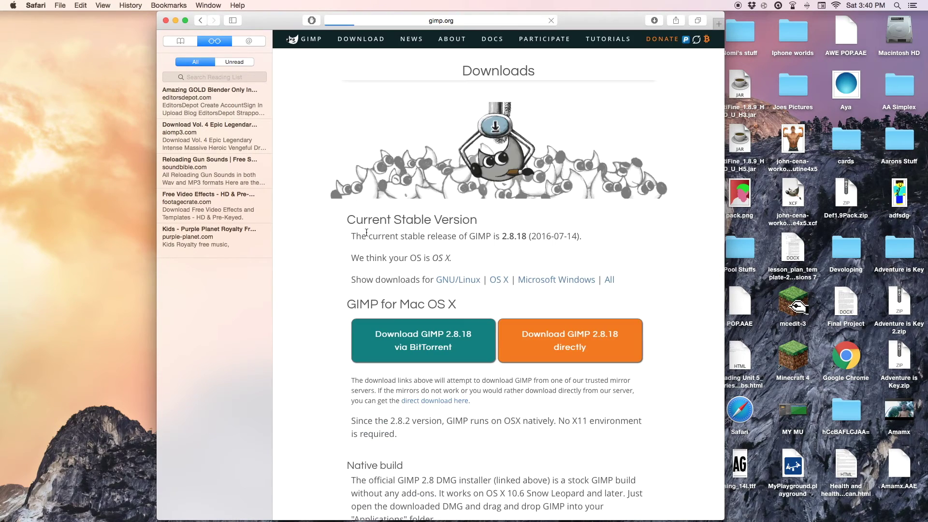
scroll(434, 410, down, 3)
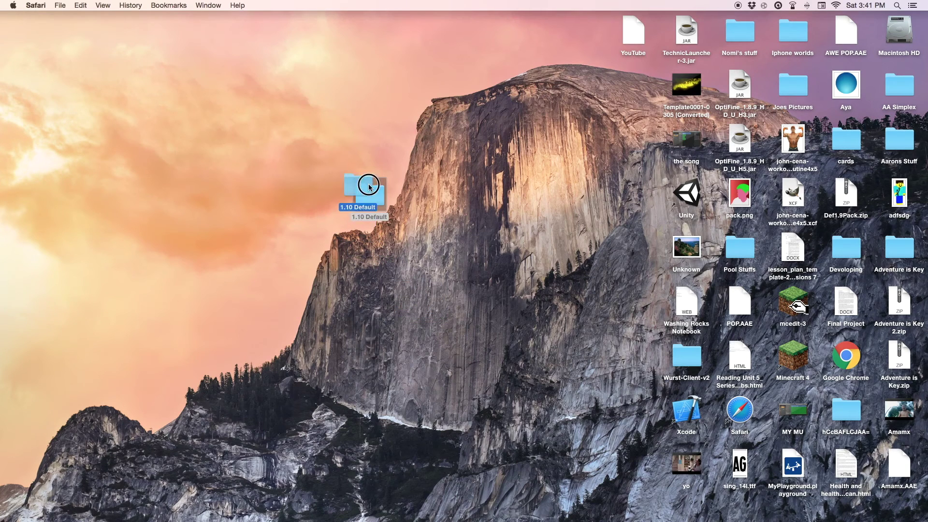
click(363, 175)
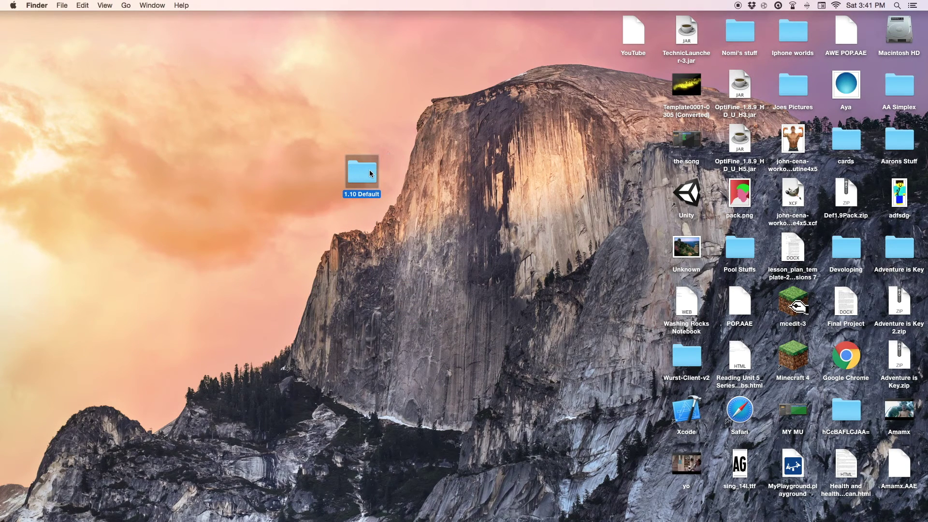
Browse the pack's font and blocks folders, close the window, and nudge the 1.10 Default folder.
double_click(387, 129)
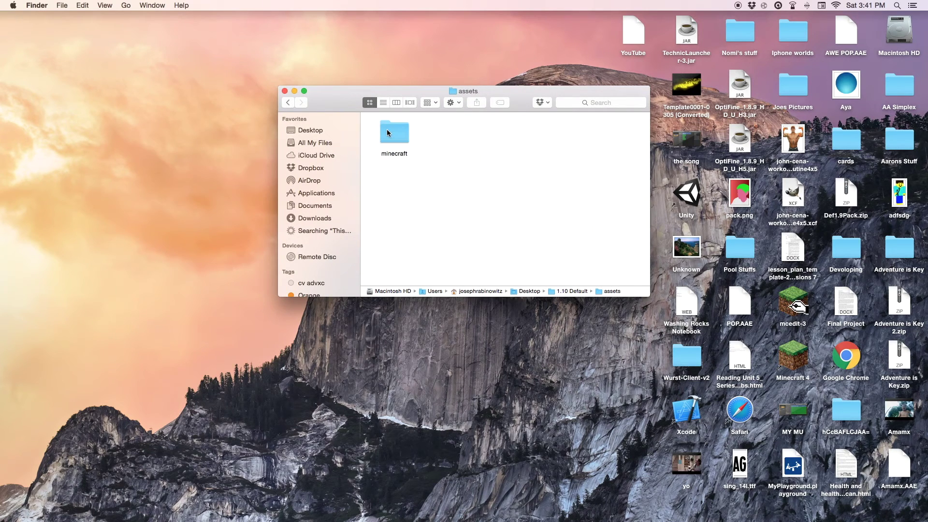
double_click(394, 135)
double_click(459, 132)
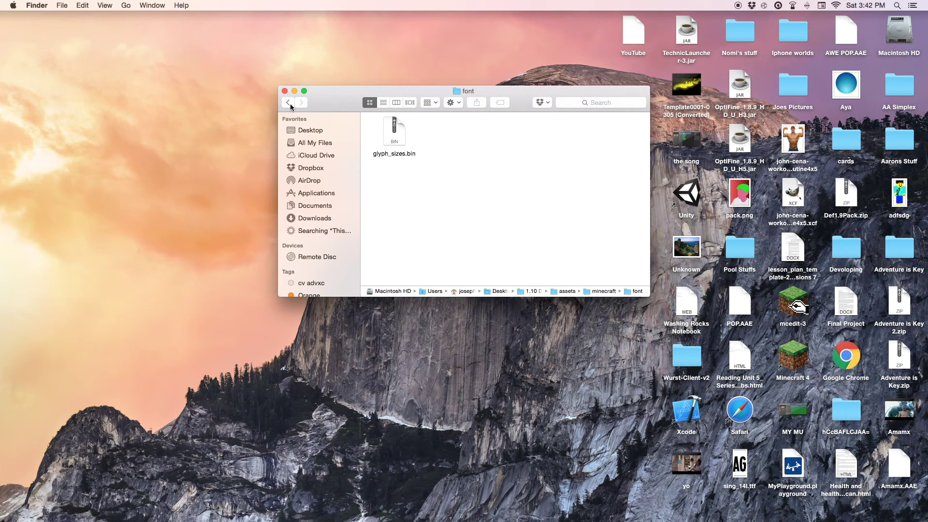
click(289, 103)
double_click(393, 135)
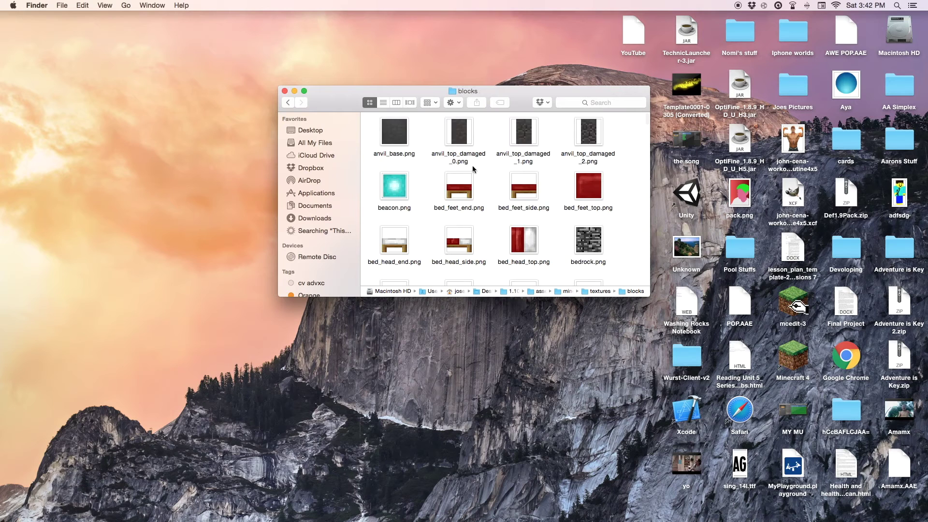
scroll(469, 215, down, 20)
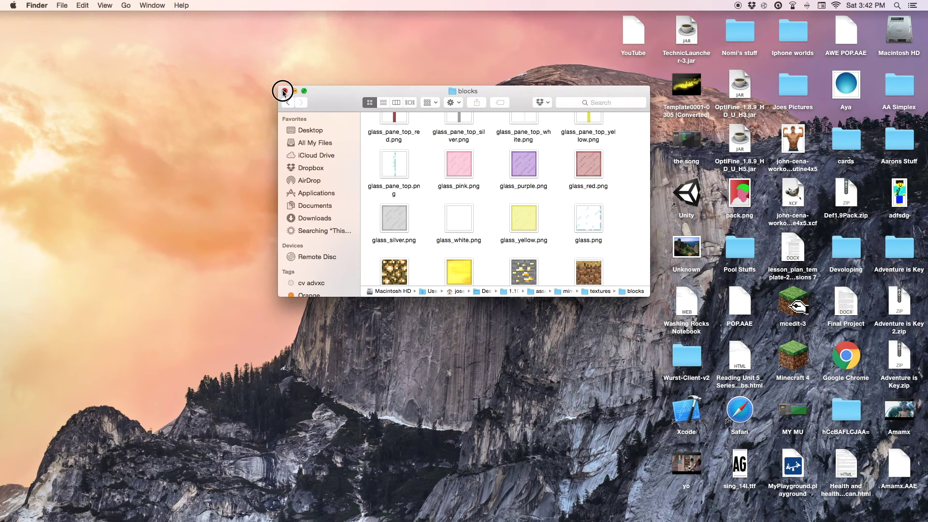
click(284, 91)
mouse_move(368, 173)
mouse_down()
mouse_move(368, 139)
mouse_move(493, 154)
mouse_move(353, 157)
mouse_move(365, 152)
mouse_move(326, 183)
mouse_move(375, 135)
mouse_move(338, 196)
mouse_move(468, 237)
mouse_move(379, 244)
mouse_move(373, 166)
mouse_up()
Open 1.10 Default, dismiss the pack.mcmeta warning, and navigate into assets > minecraft.
mouse_move(540, 517)
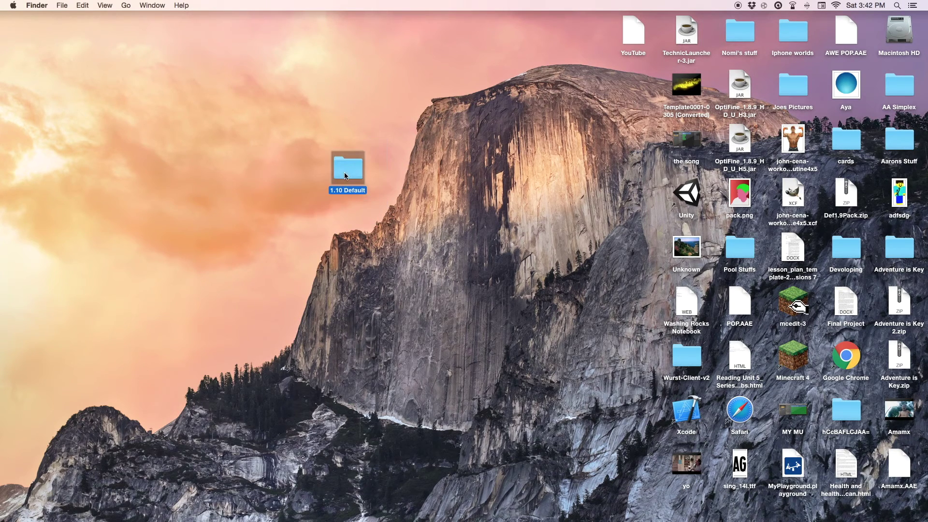
double_click(379, 178)
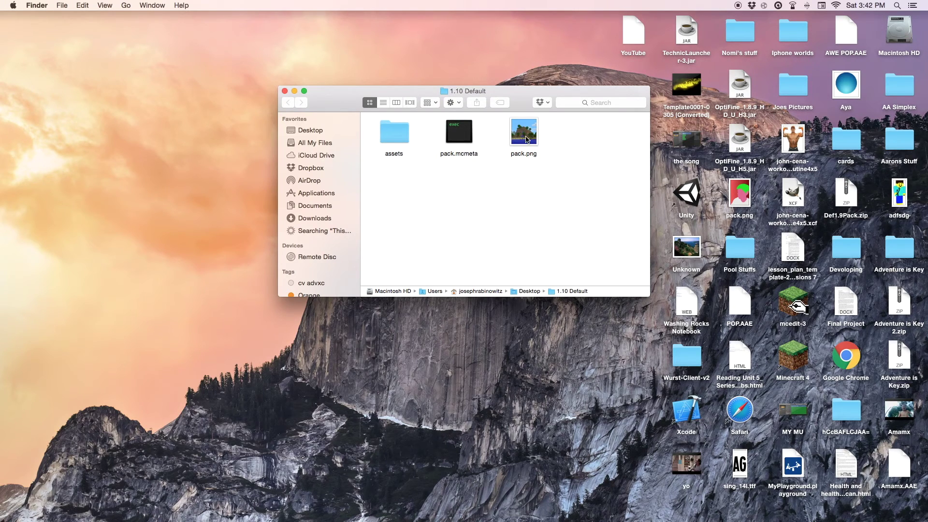
double_click(471, 142)
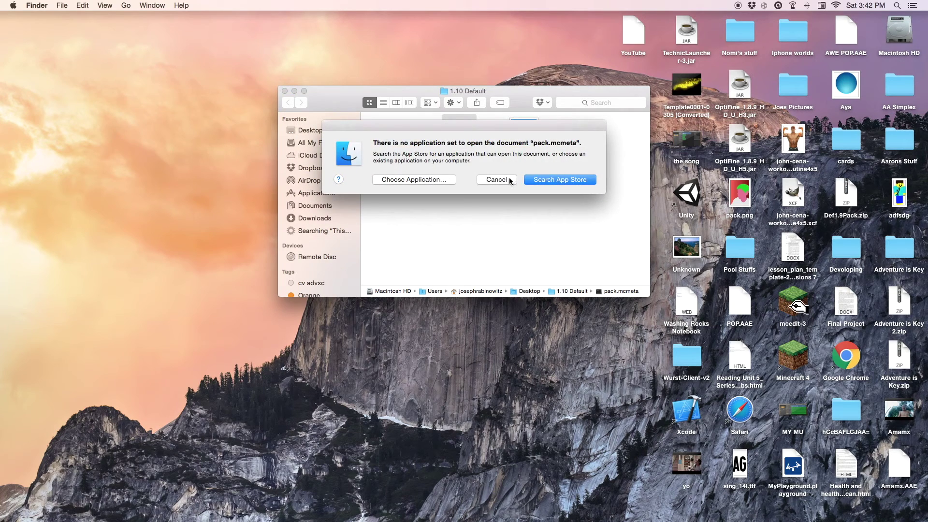
click(509, 179)
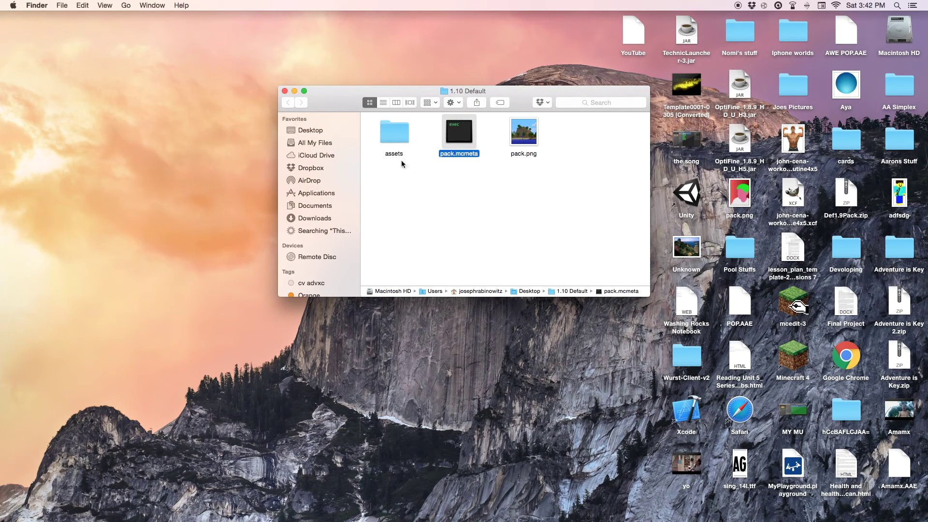
double_click(401, 137)
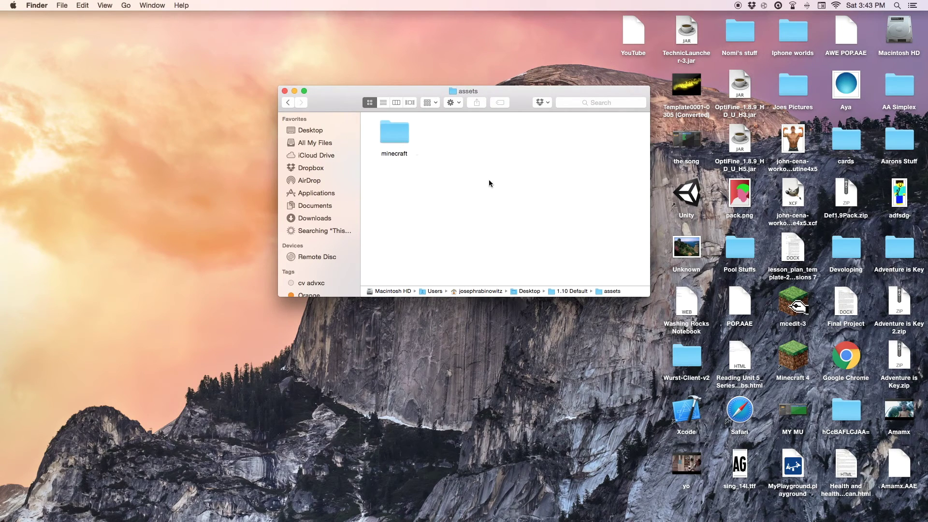
double_click(382, 134)
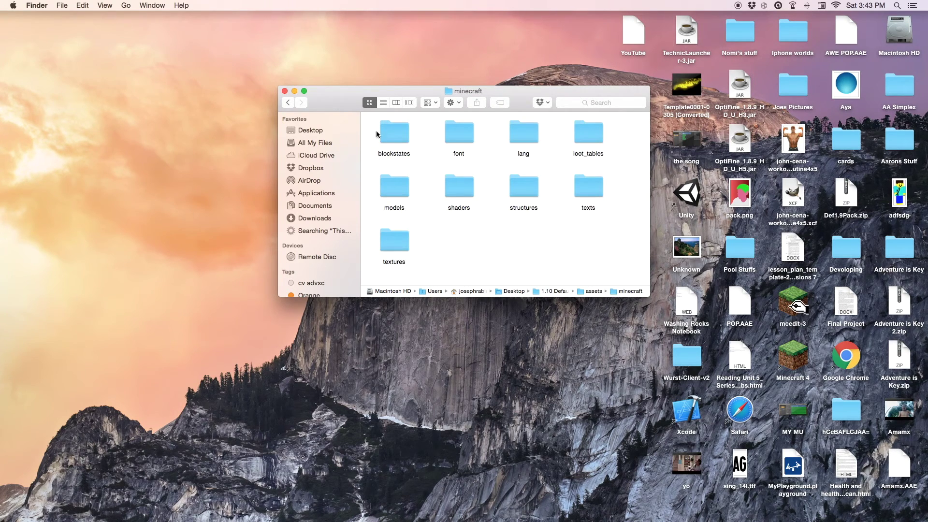
double_click(404, 139)
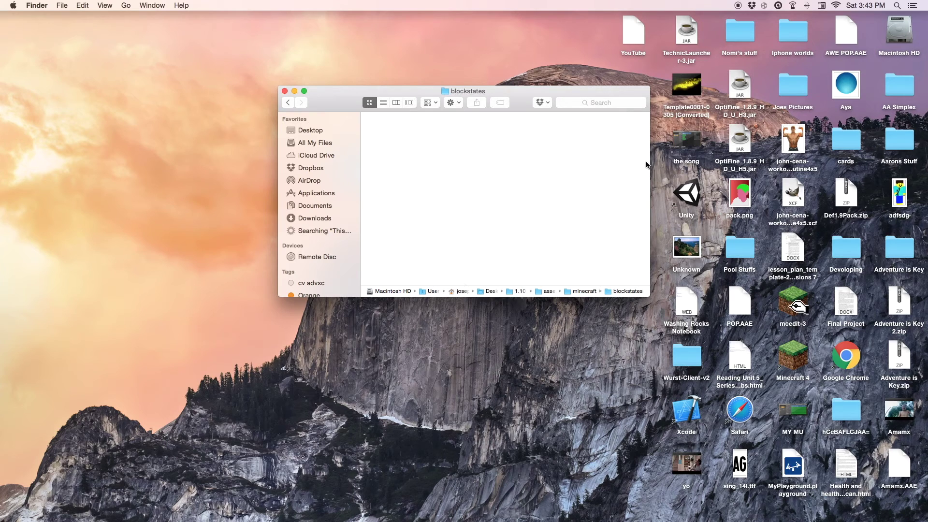
click(287, 102)
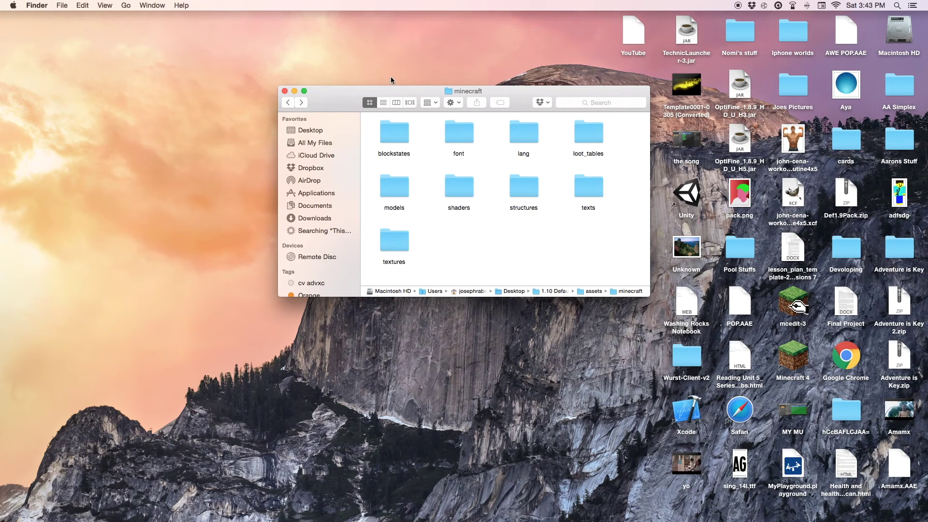
drag(371, 91, 329, 71)
Open textures > items and scroll to the diamond_*.png files, then start a system search.
double_click(357, 223)
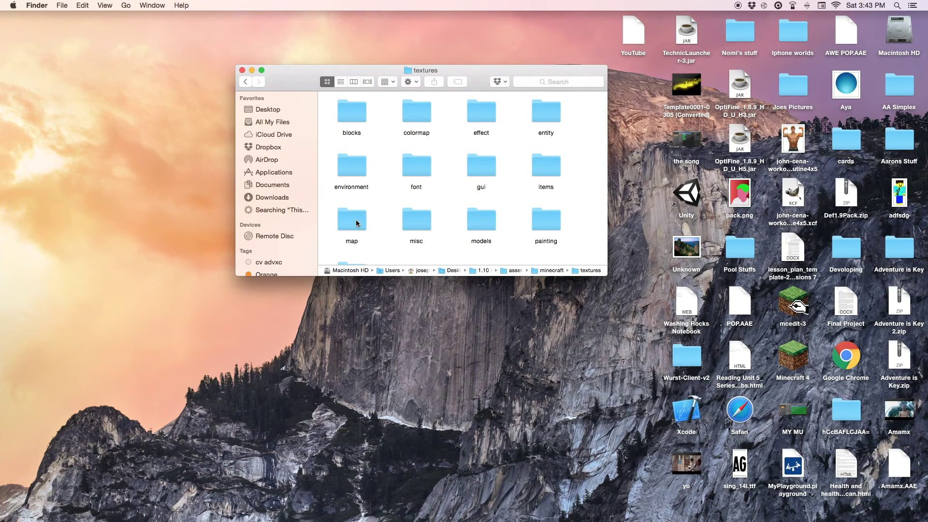
double_click(548, 157)
scroll(547, 159, down, 5)
scroll(547, 159, down, 15)
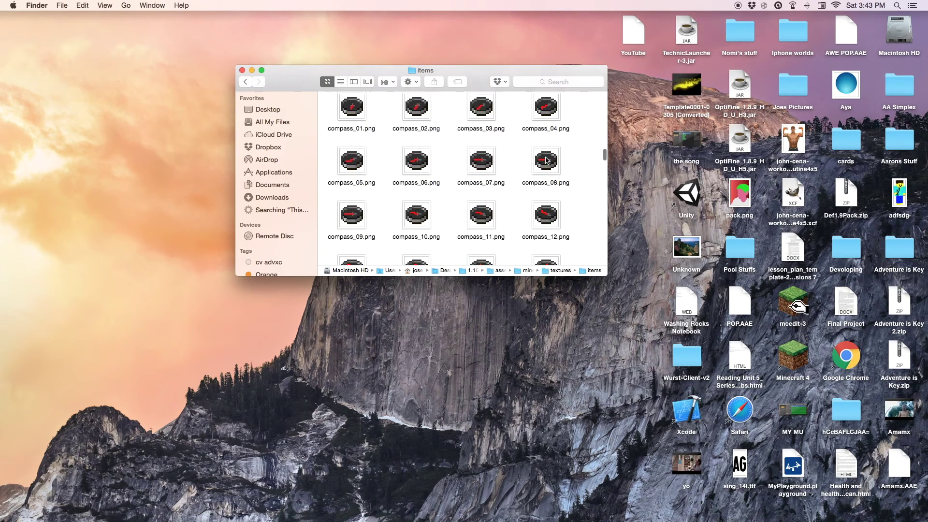
scroll(547, 159, up, 3)
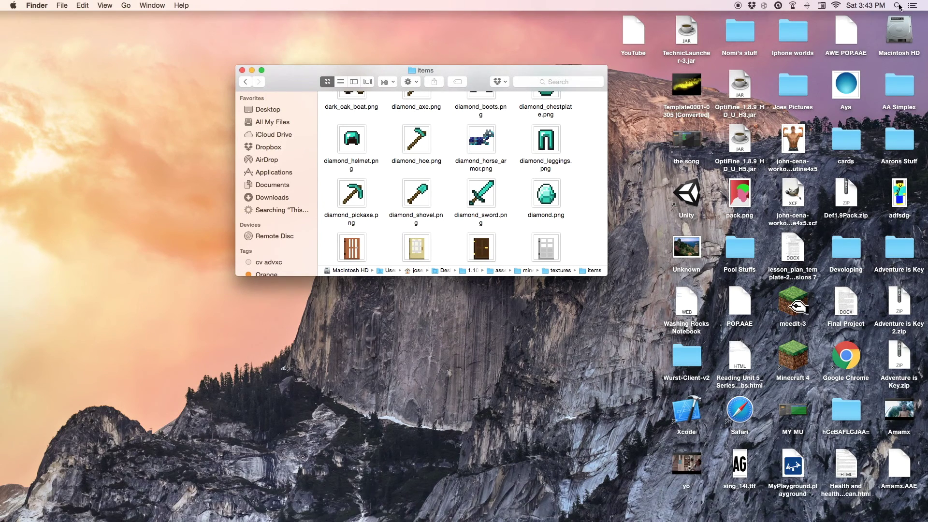
click(897, 5)
Launch GIMP from the search and bring up a new toolbox window.
text(gimp)
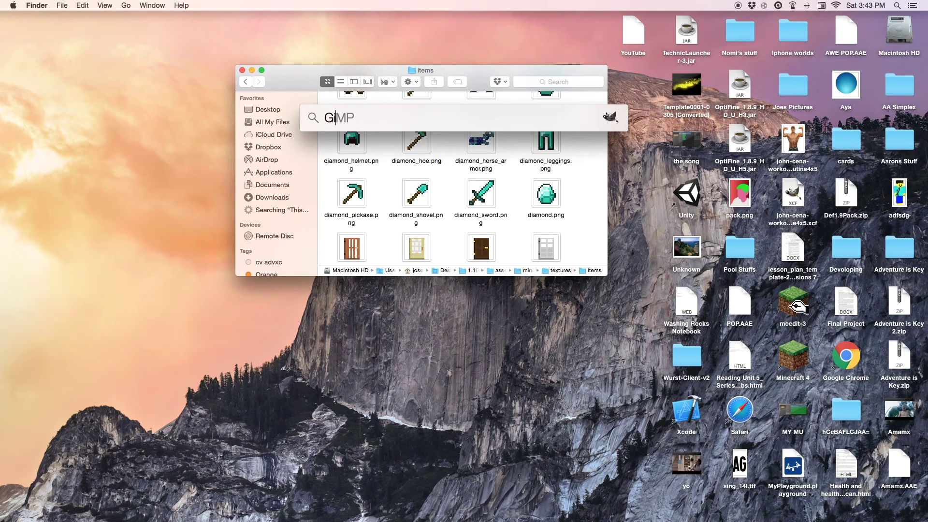
key(Return)
click(297, 6)
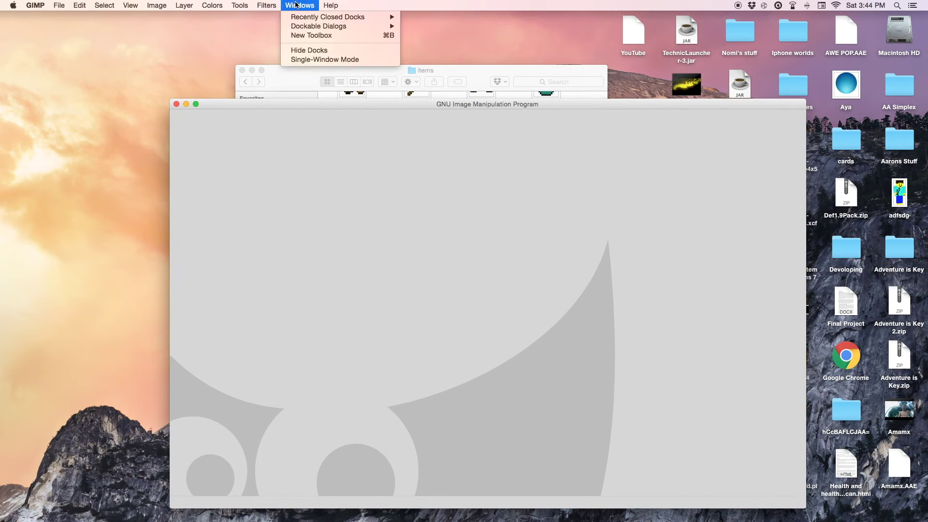
click(314, 36)
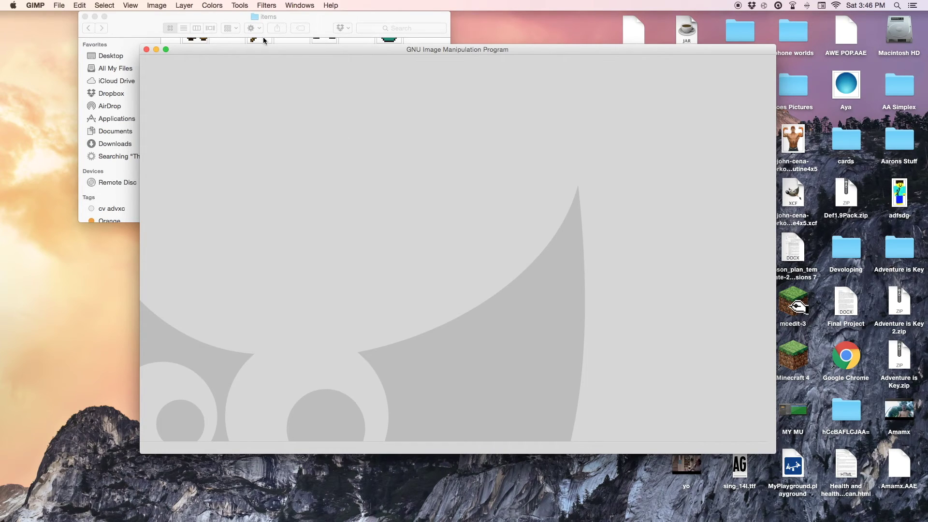
Create a new 516×516 px image filled with Transparency.
click(61, 5)
click(63, 16)
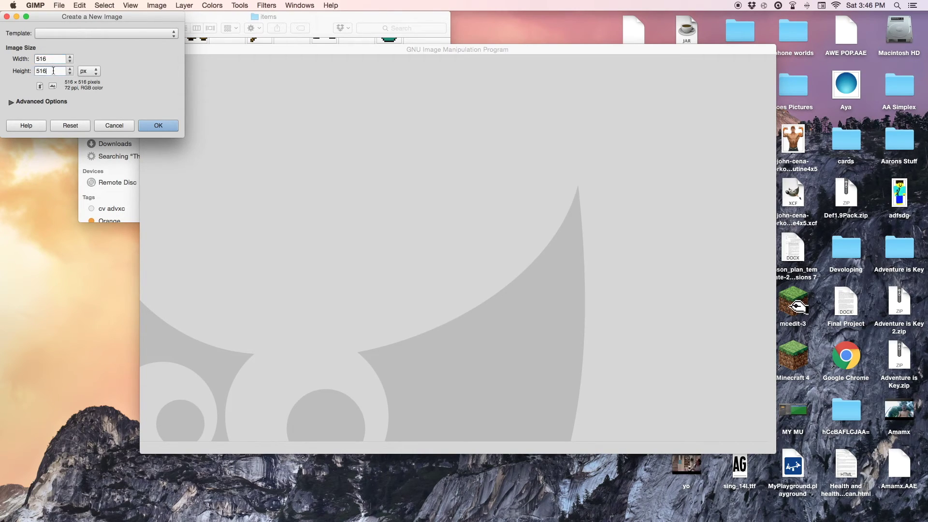
click(52, 59)
click(55, 71)
click(20, 102)
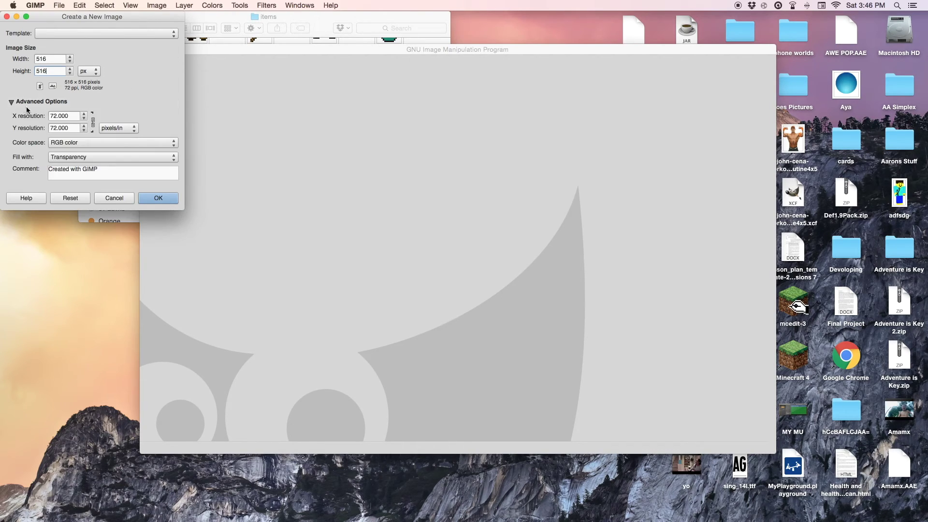
click(73, 158)
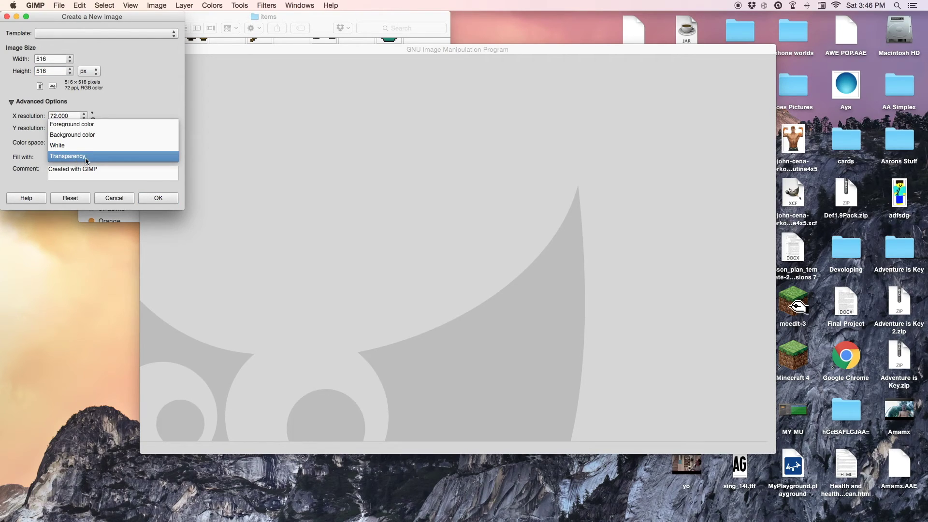
click(86, 158)
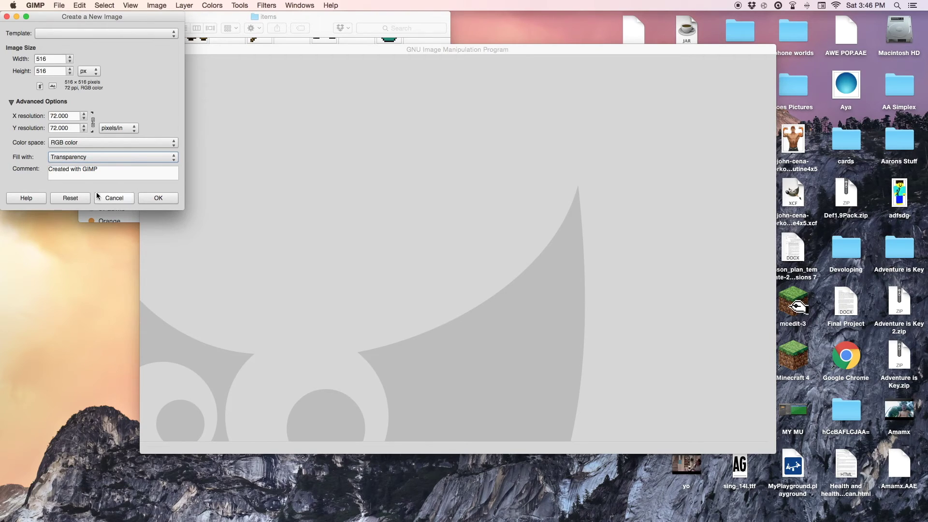
click(155, 198)
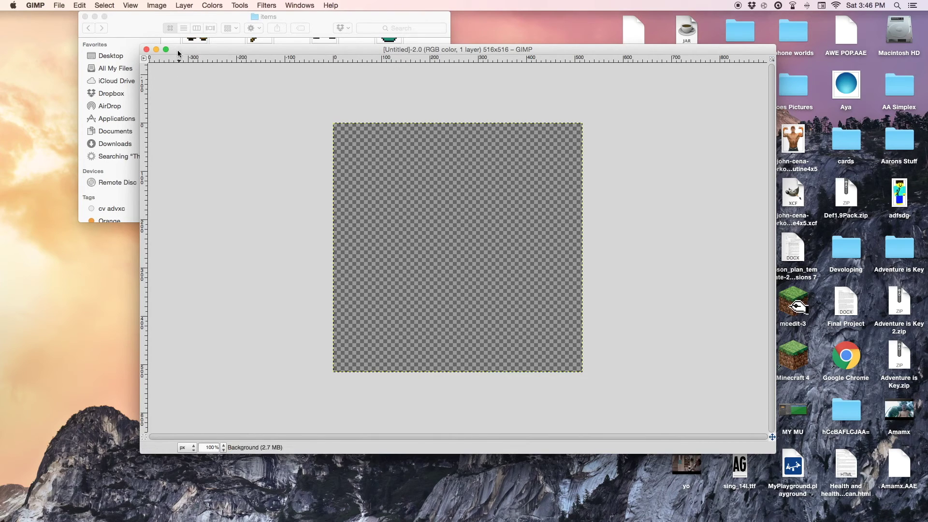
Restore the toolbox via Windows > New Toolbox and move it to the screen's left edge.
drag(178, 52, 176, 52)
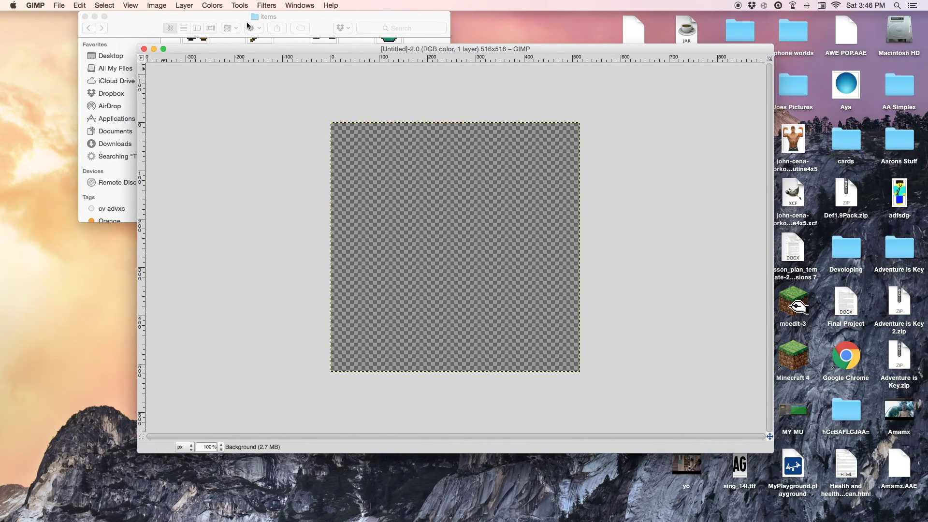
click(299, 5)
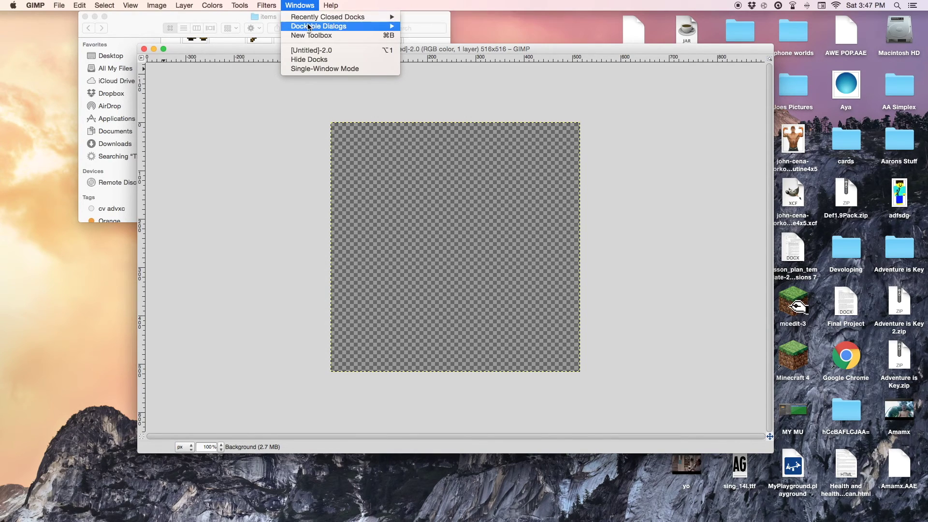
mouse_move(309, 29)
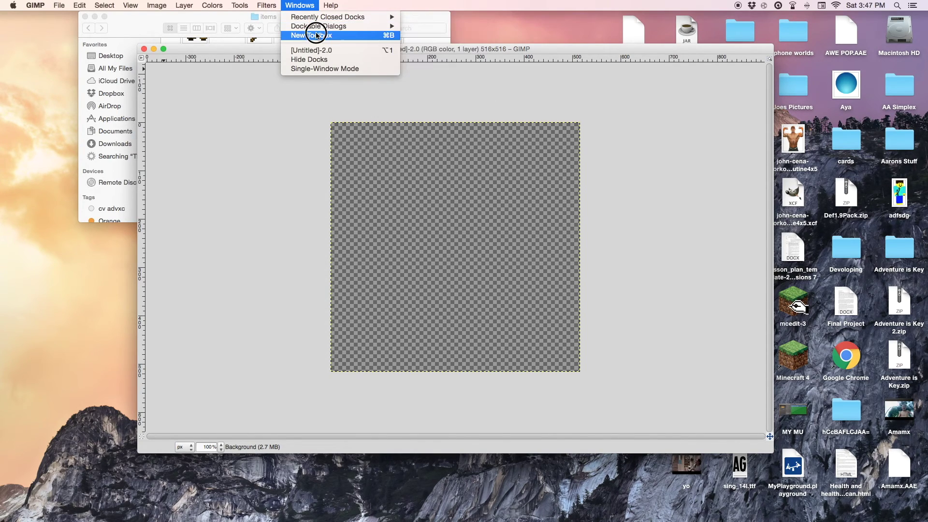
click(314, 35)
drag(313, 19, 76, 87)
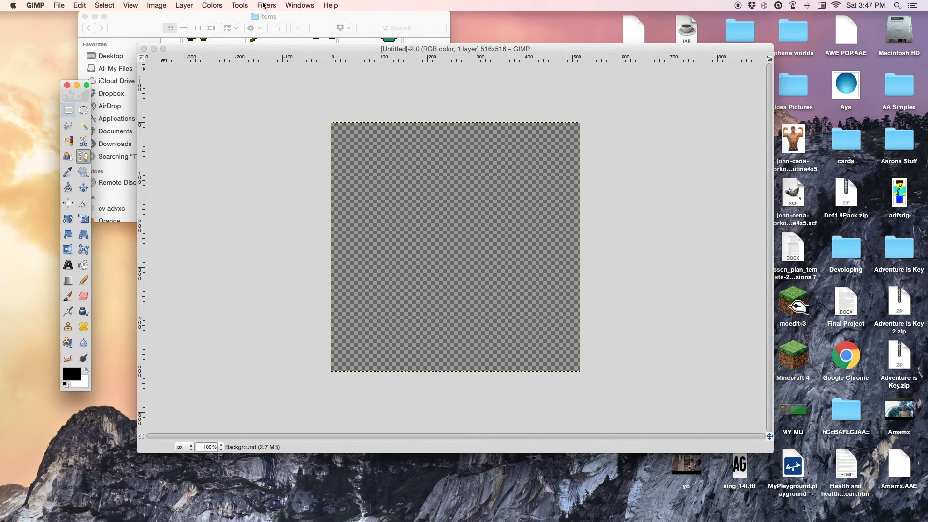
Reopen the Layers, Channels, Paths, Undo – Brushes, Patterns, Gradients dock from Recently Closed Docks.
click(289, 6)
mouse_move(300, 18)
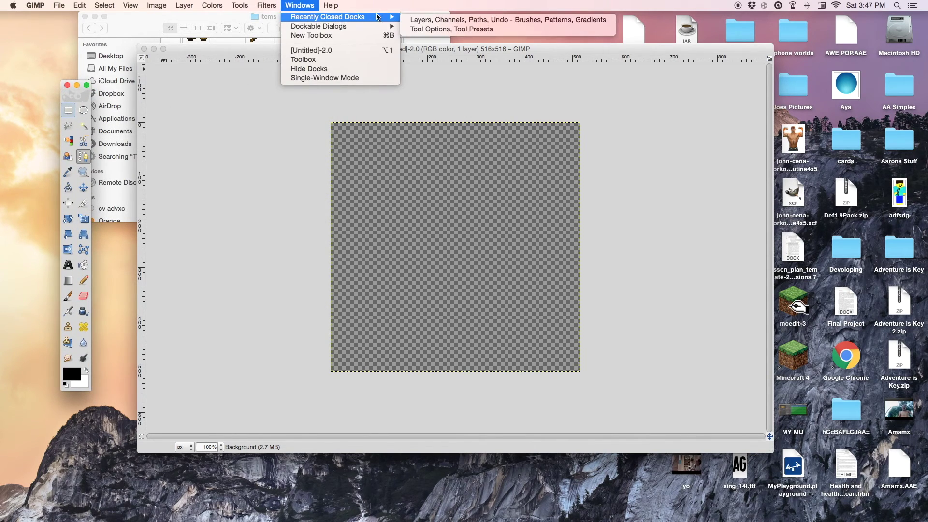
mouse_move(366, 29)
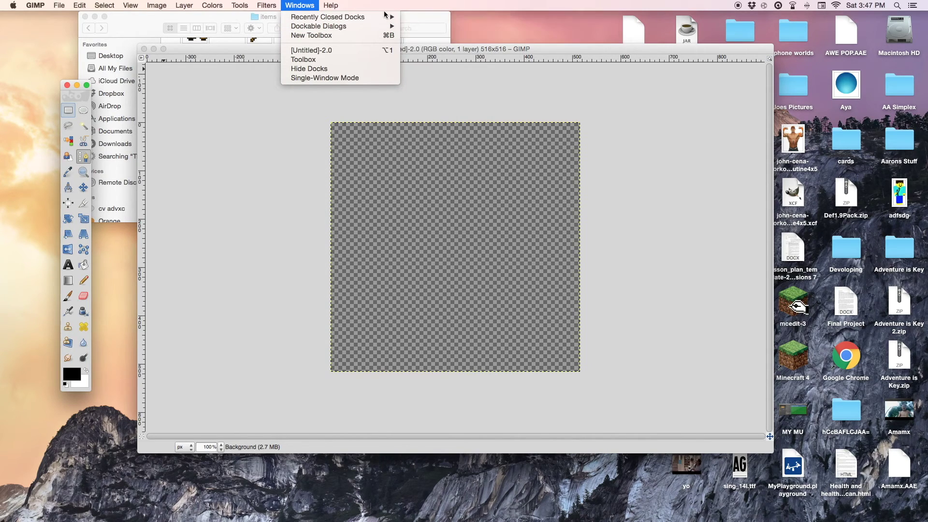
mouse_move(390, 20)
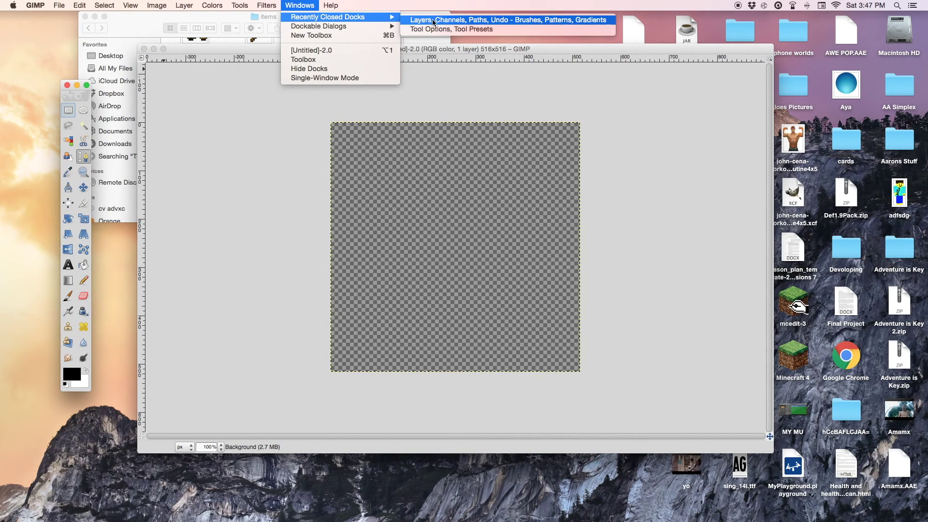
click(506, 21)
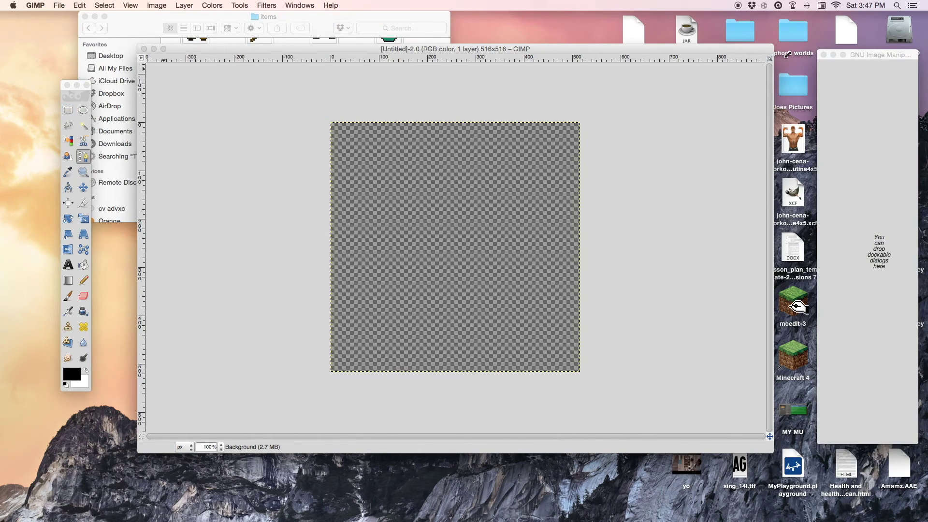
click(869, 56)
drag(869, 56, 853, 52)
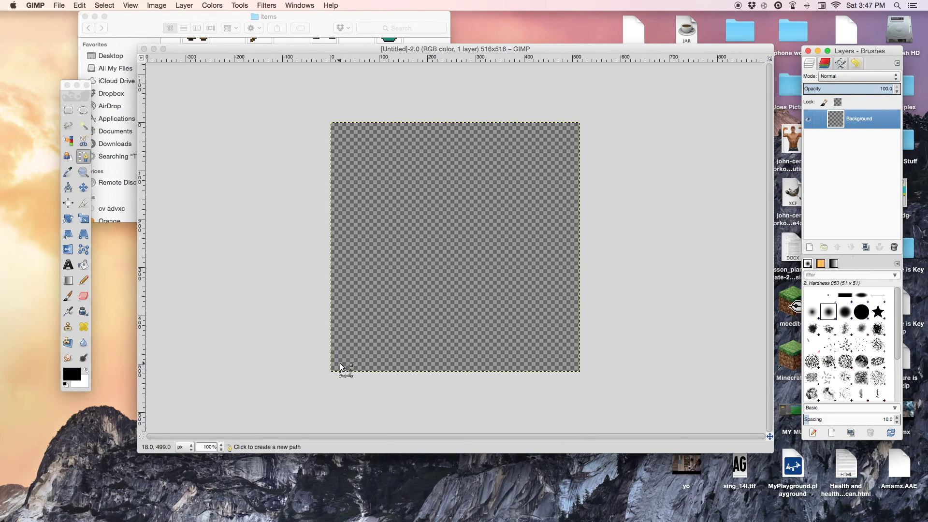
Draw a closed four-corner square path near the canvas's bottom-left corner with the Paths tool.
click(83, 156)
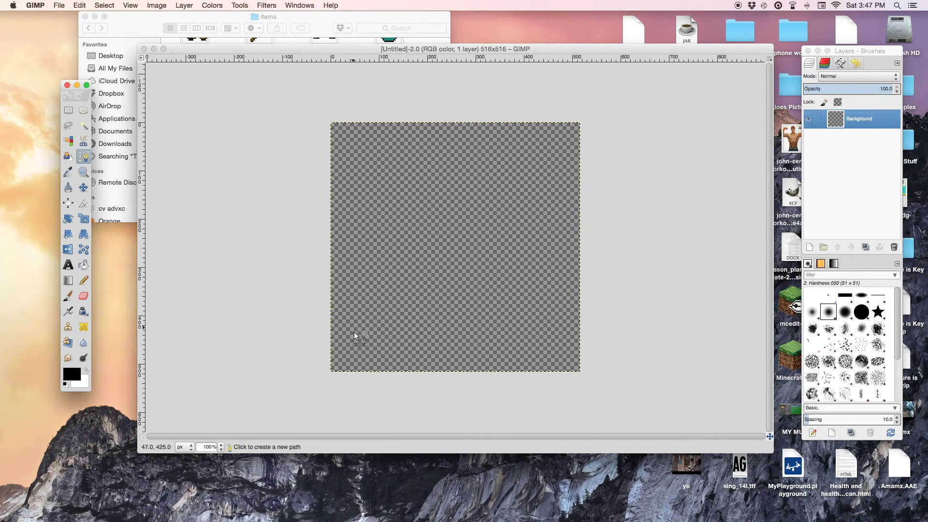
click(333, 367)
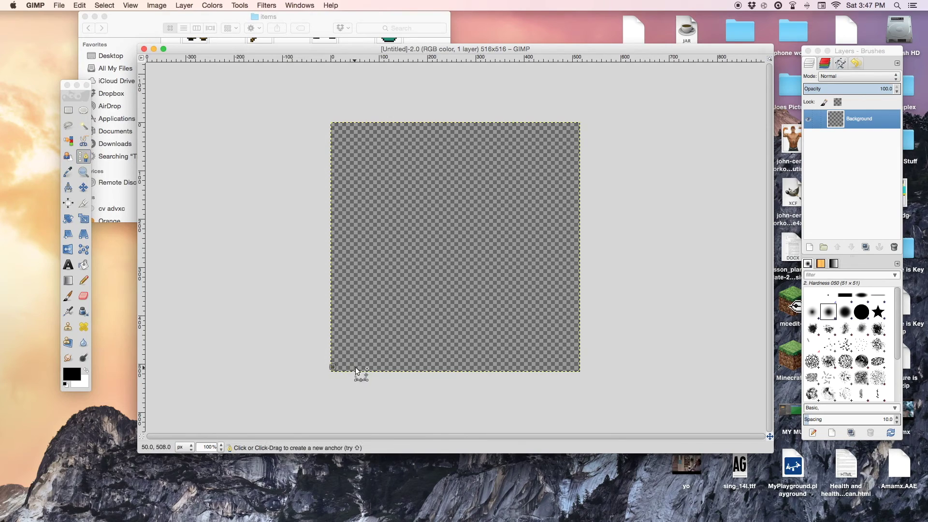
click(365, 367)
click(365, 338)
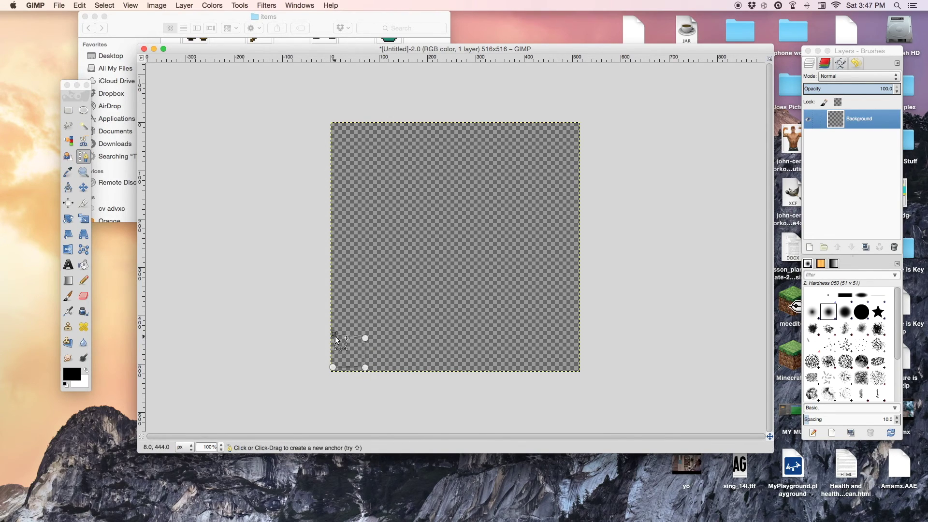
click(333, 338)
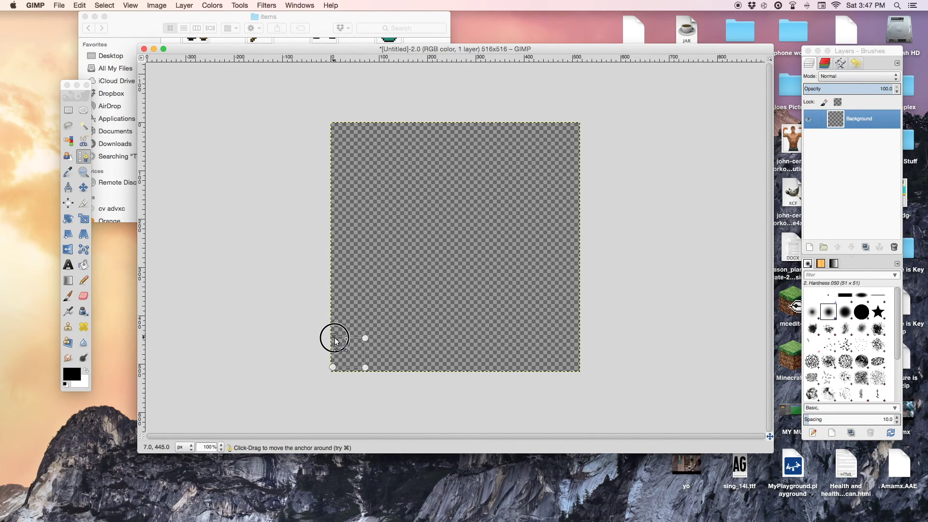
click(333, 367)
click(334, 338)
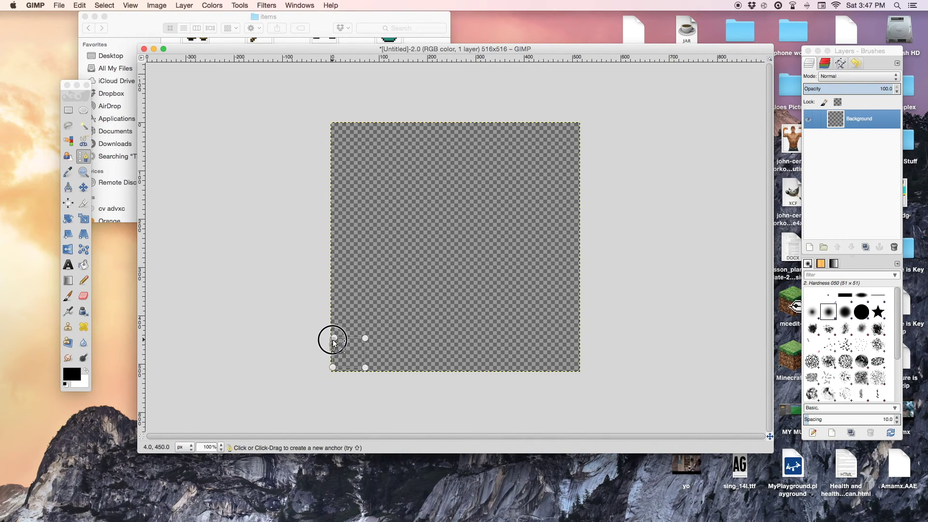
Stroke the square path with a 5 px solid black line.
click(84, 158)
click(84, 157)
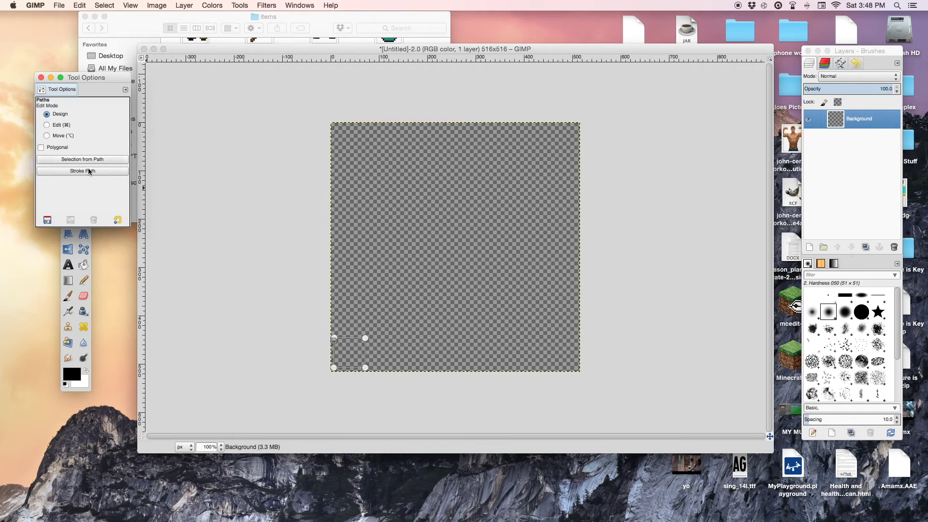
click(98, 172)
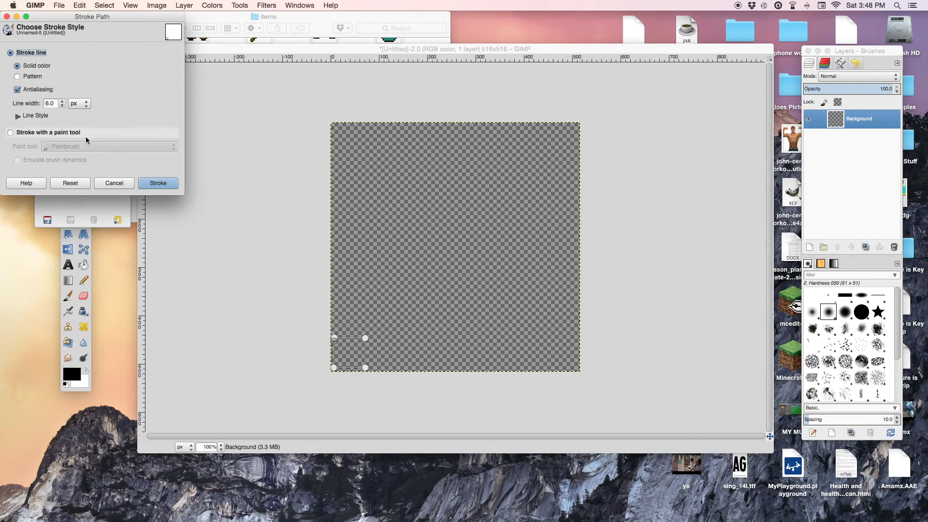
click(61, 107)
click(154, 183)
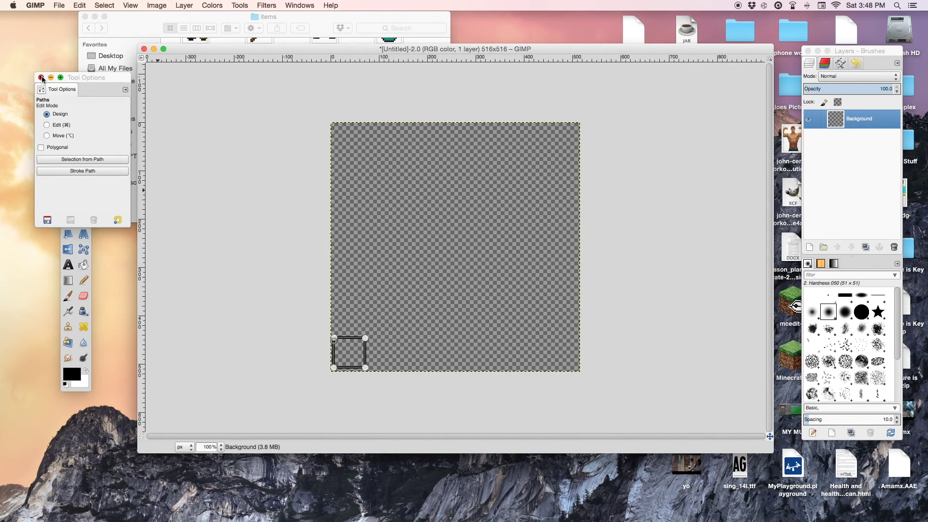
click(84, 156)
click(83, 156)
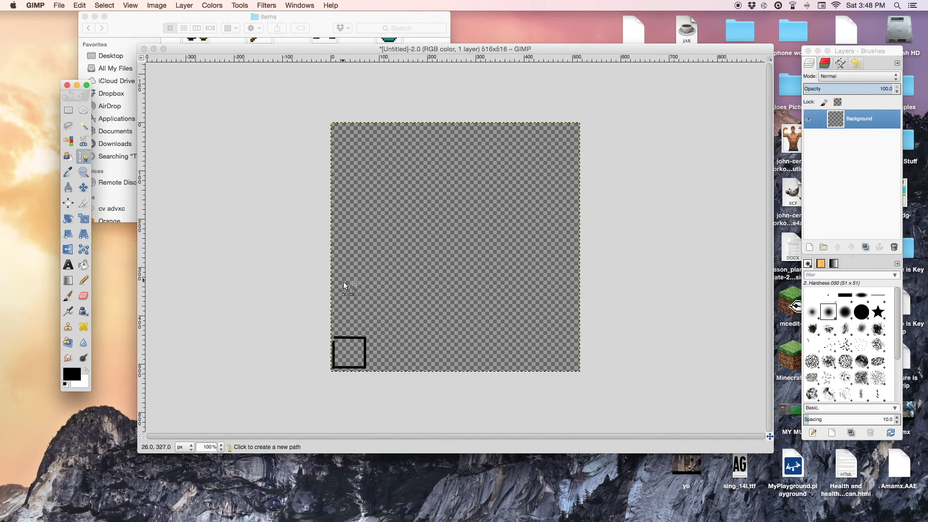
Draw the handle path rising up-right from the square and stroke it in black.
click(352, 335)
drag(367, 345, 410, 303)
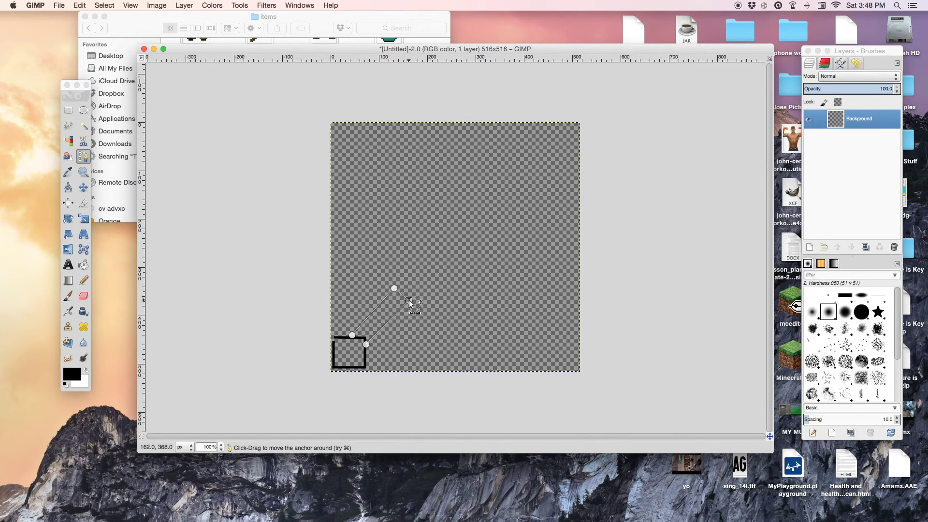
click(394, 289)
click(87, 188)
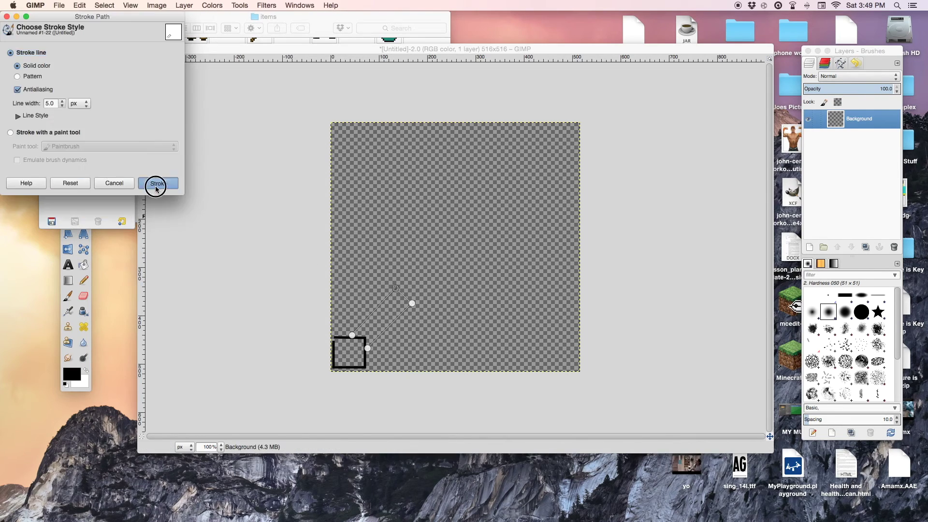
click(155, 184)
Draw the angled crossguard path around the handle top and stroke it in black.
click(379, 269)
click(378, 250)
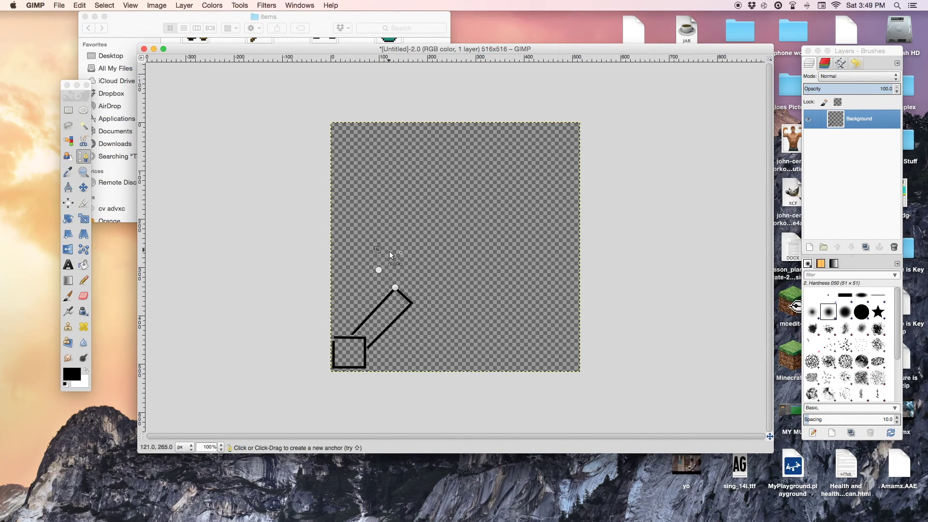
click(412, 270)
drag(378, 250, 368, 236)
click(412, 304)
click(431, 320)
click(464, 325)
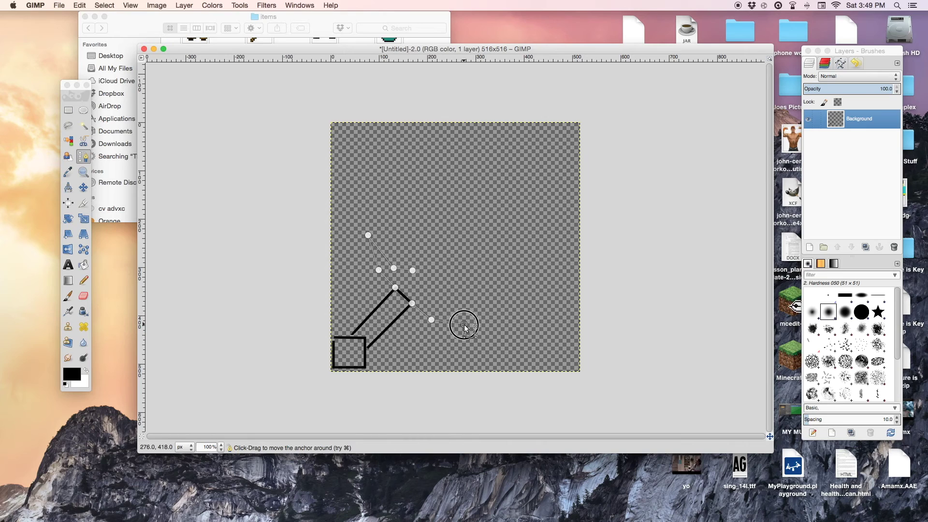
click(433, 287)
click(433, 299)
click(410, 270)
double_click(84, 156)
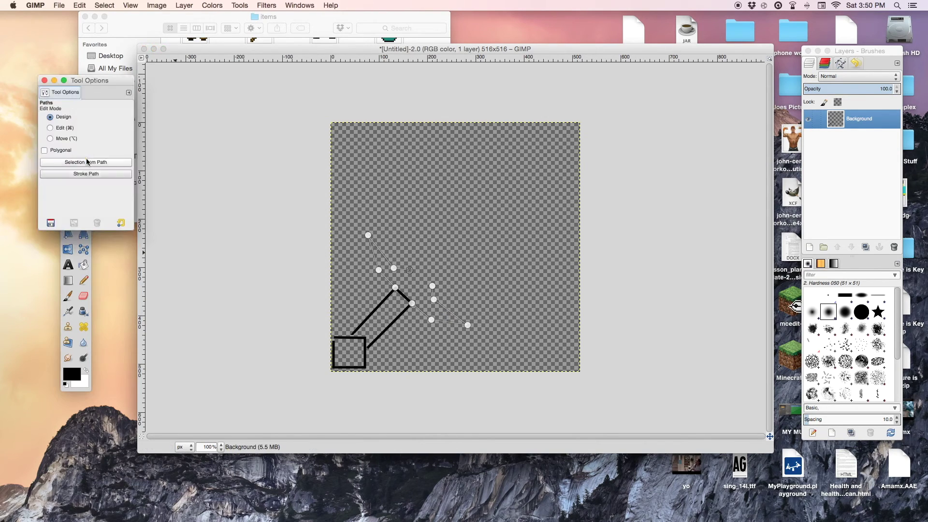
click(68, 156)
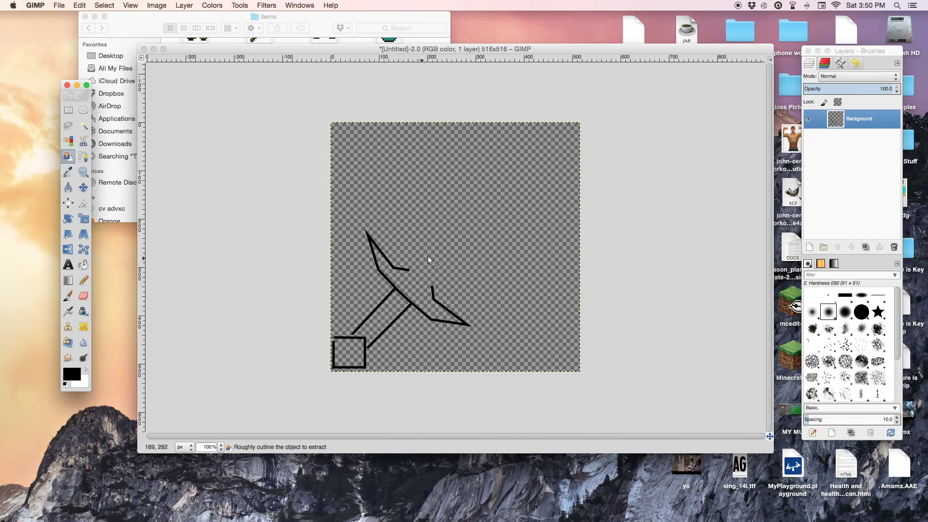
Draw the long blade path from the crossguard to a tip at the top-right and stroke it black.
click(83, 156)
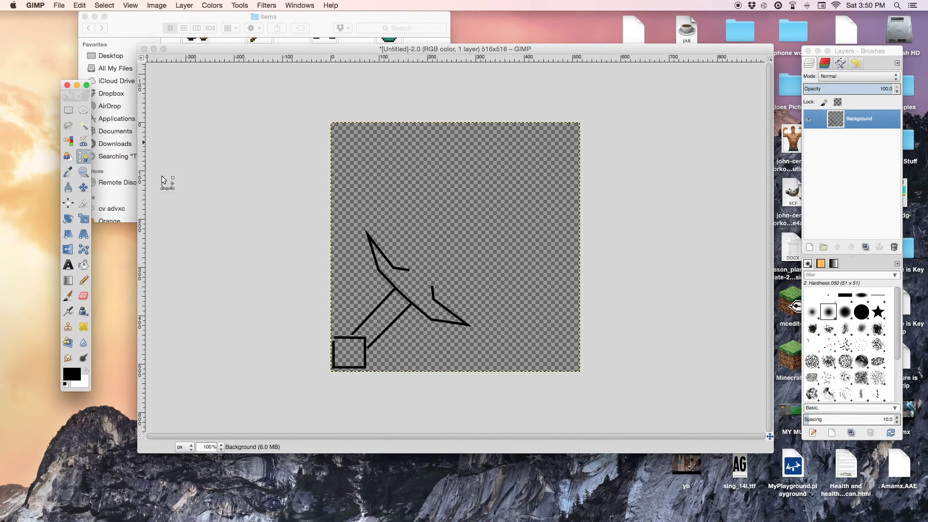
click(409, 270)
click(527, 151)
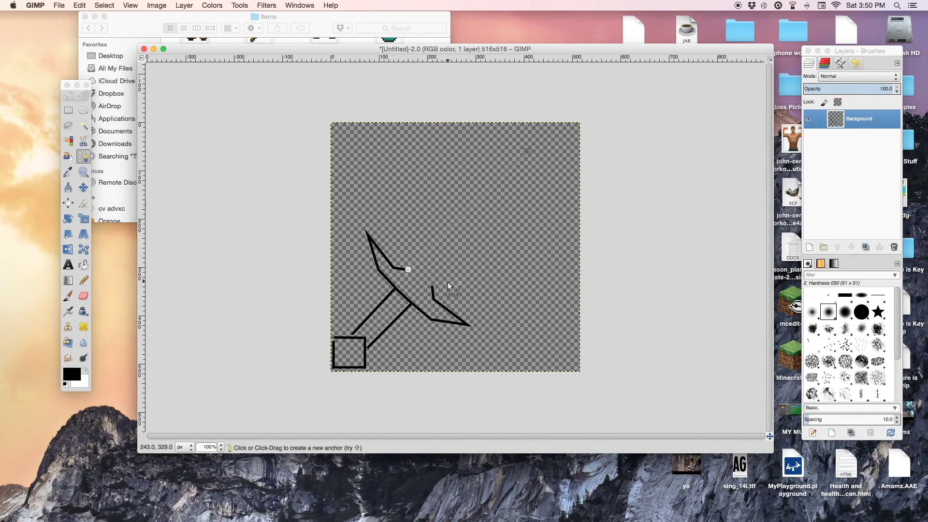
click(547, 149)
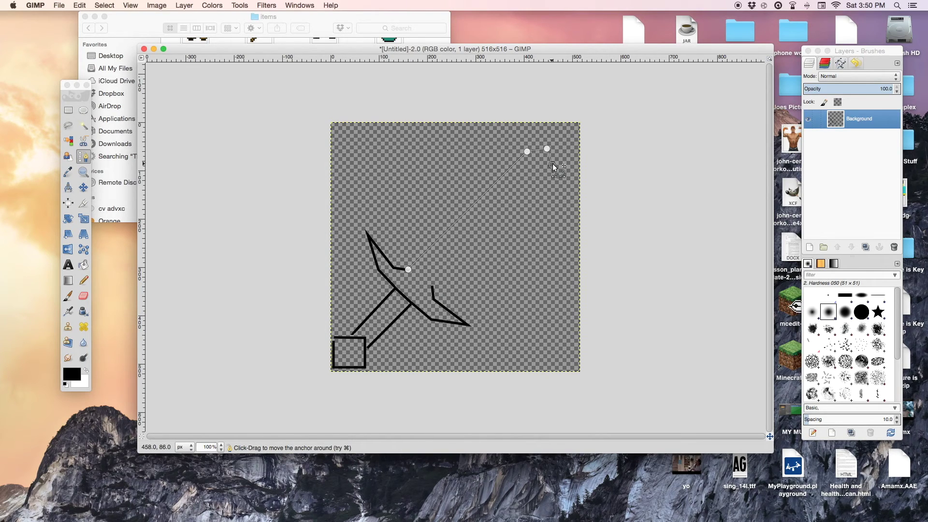
drag(548, 151, 557, 151)
click(432, 286)
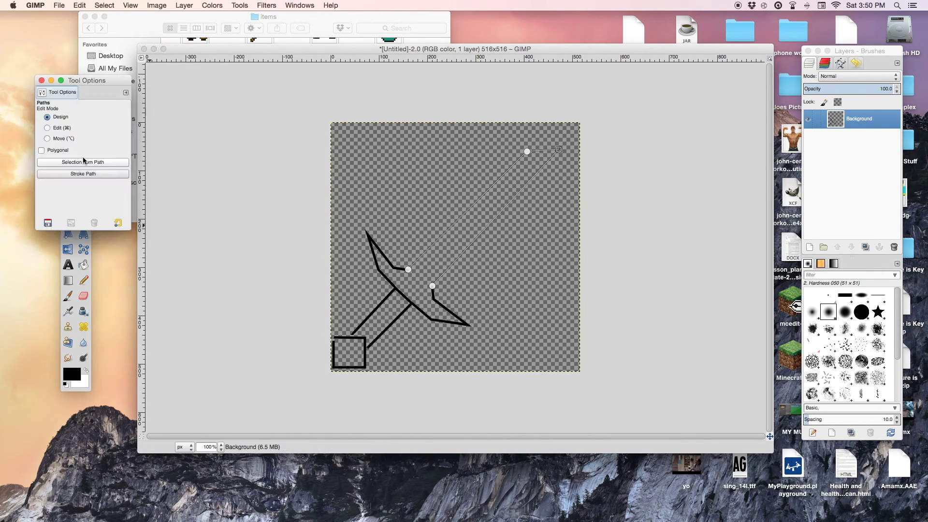
click(93, 160)
click(83, 249)
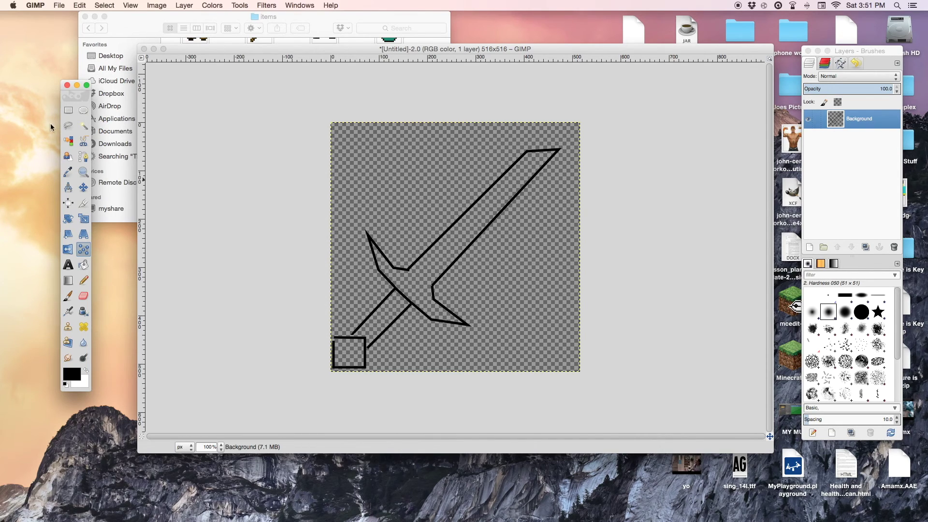
click(68, 249)
click(68, 281)
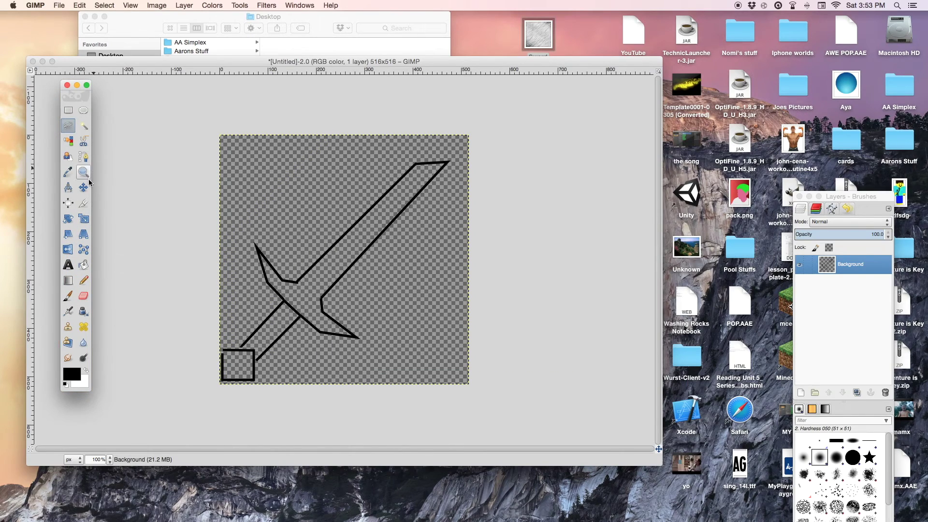
key(b)
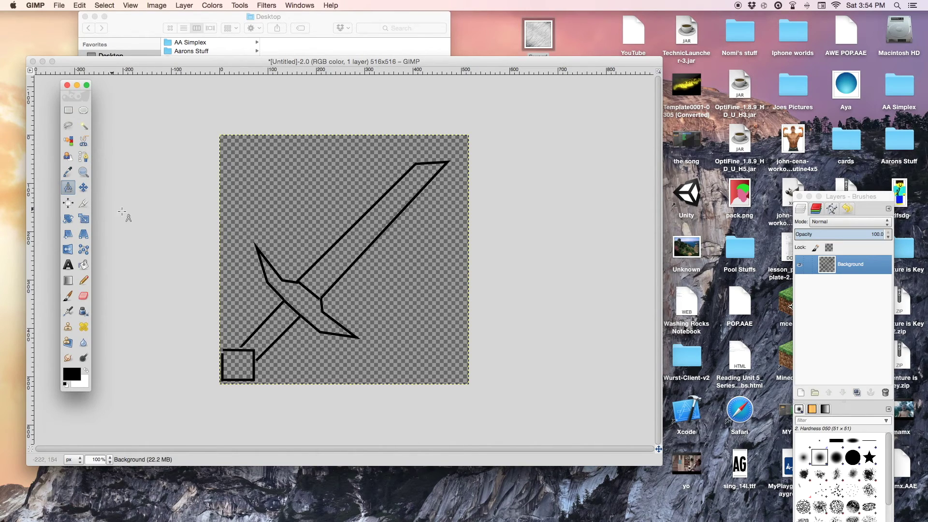
Fuzzy-select the empty inside of the sword blade.
click(84, 126)
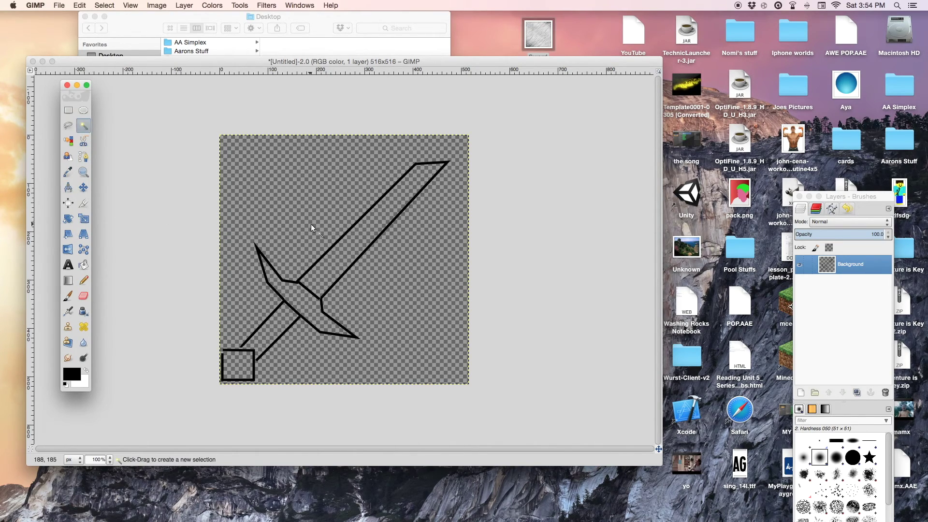
drag(351, 247, 361, 252)
right_click(160, 196)
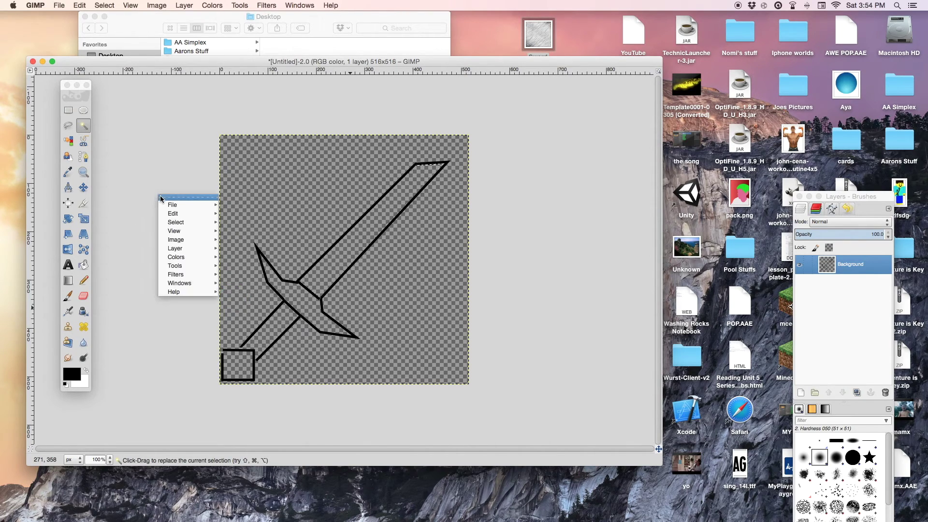
key(Escape)
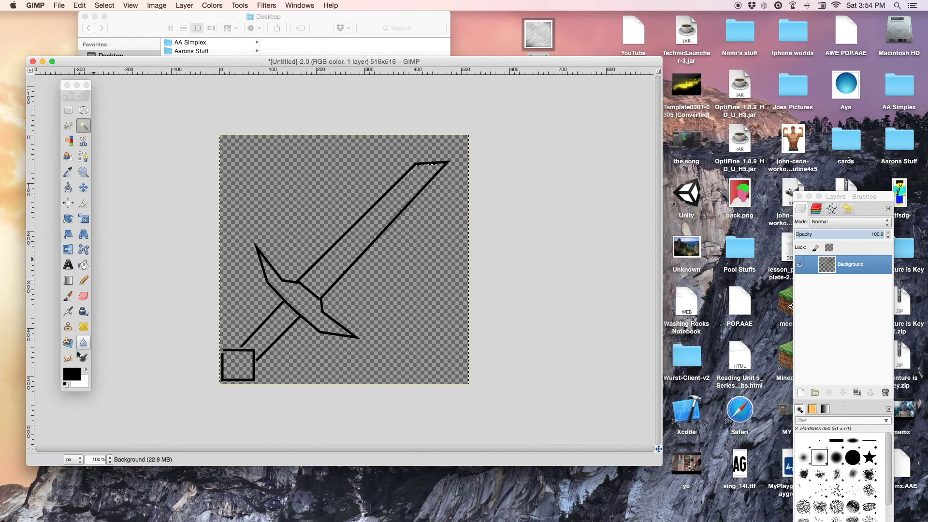
Set the foreground colour to deep blue 1515d9.
click(72, 374)
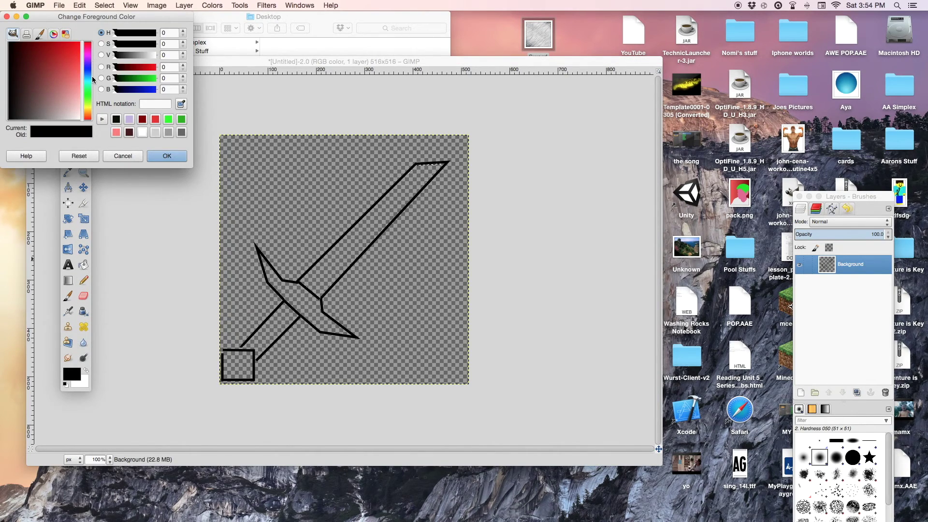
drag(93, 73, 90, 70)
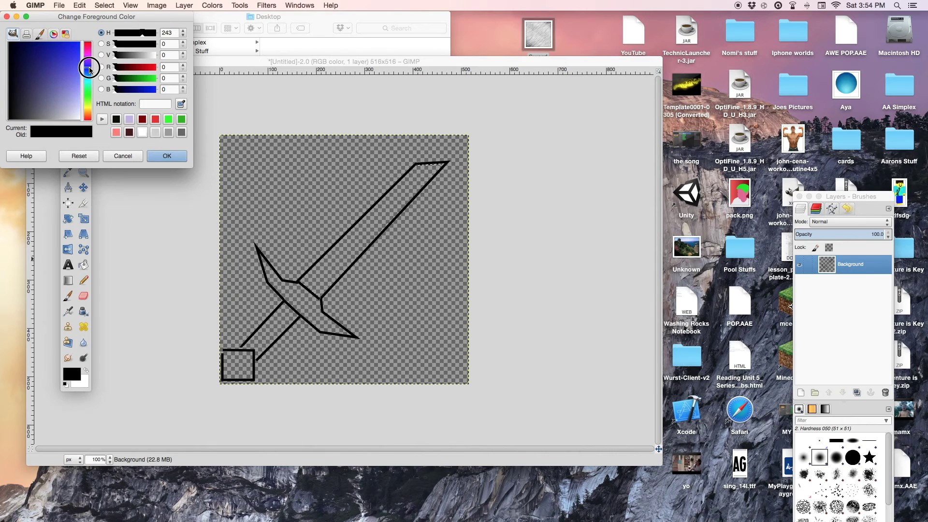
click(167, 156)
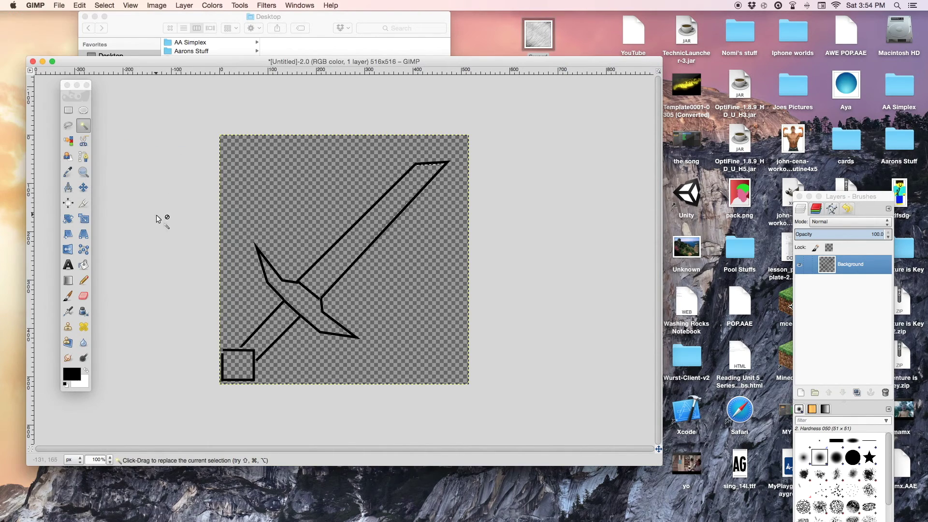
click(71, 374)
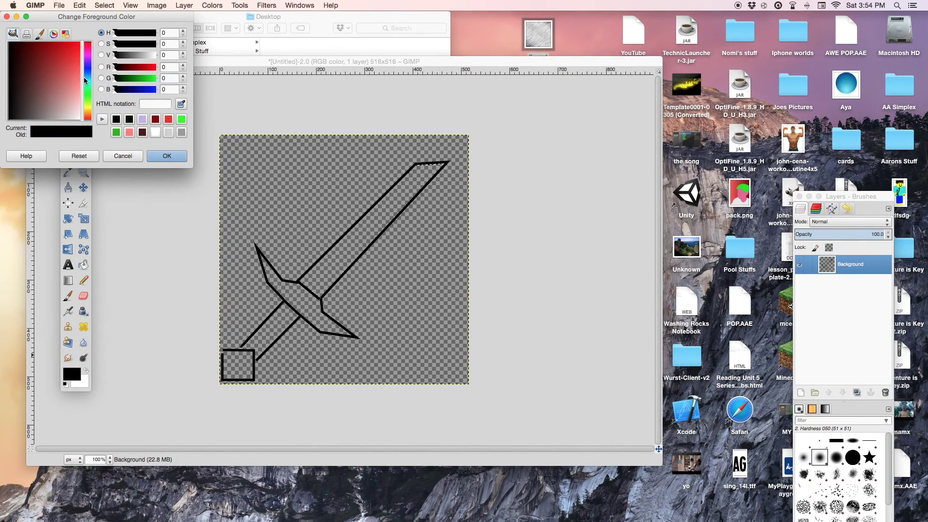
drag(86, 80, 87, 69)
click(66, 33)
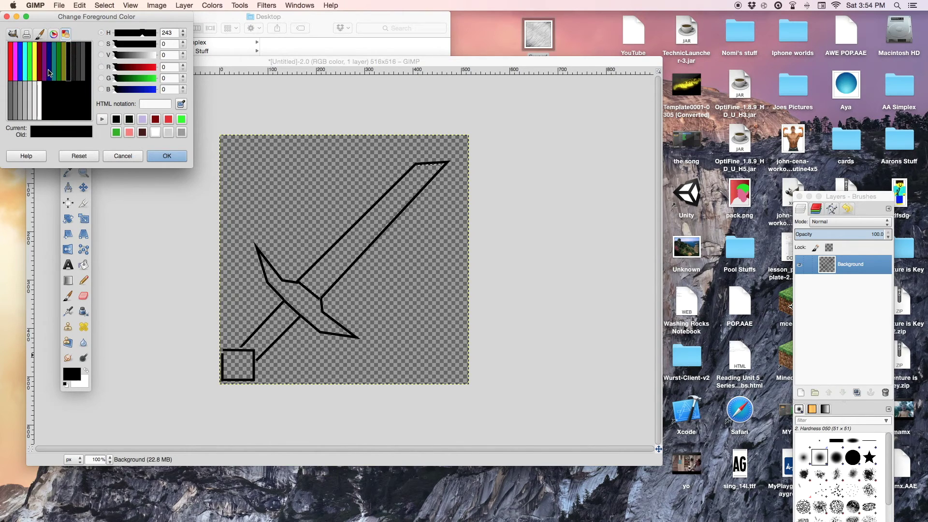
click(48, 74)
click(21, 73)
click(16, 36)
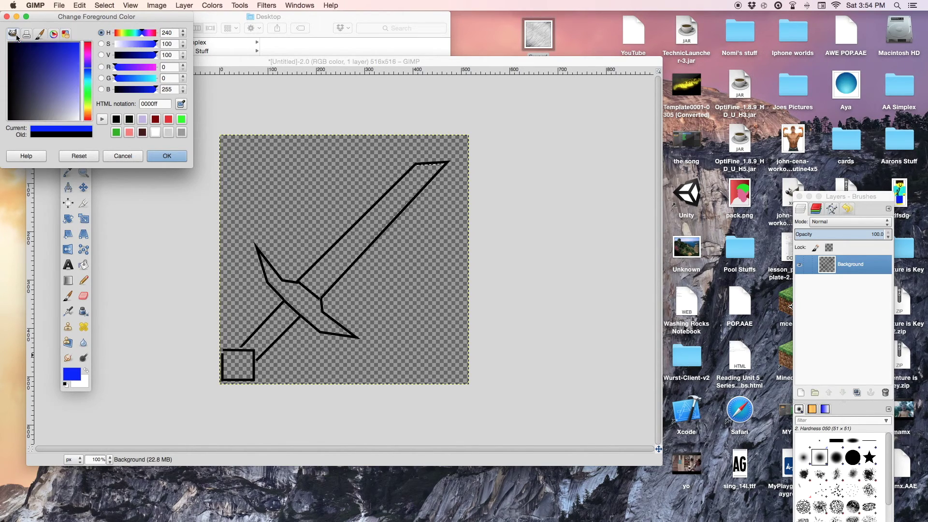
drag(42, 78, 81, 67)
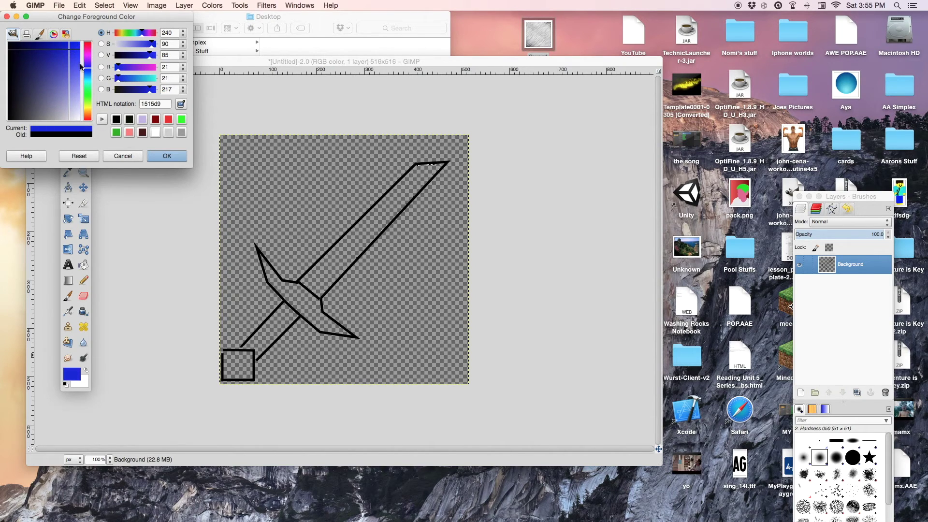
click(167, 155)
Set the background colour to a pale lavender-blue (8989ea).
click(82, 383)
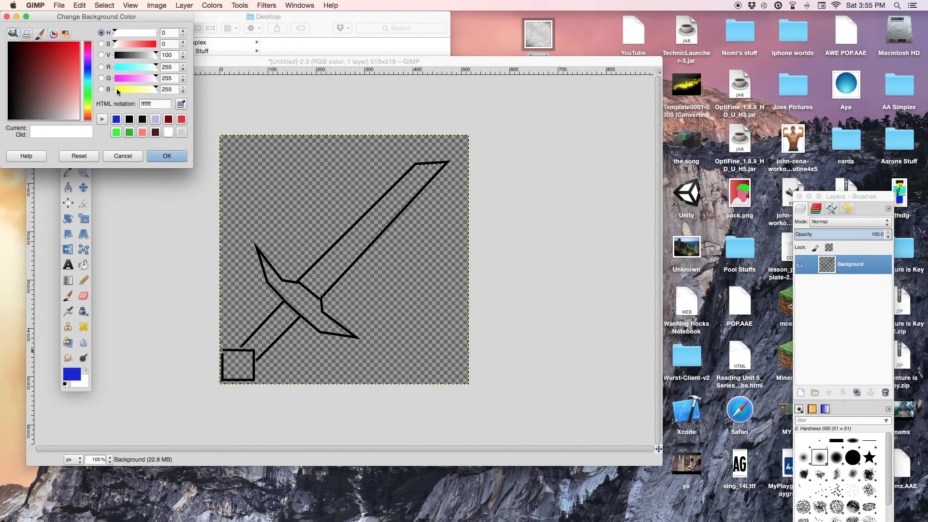
click(41, 34)
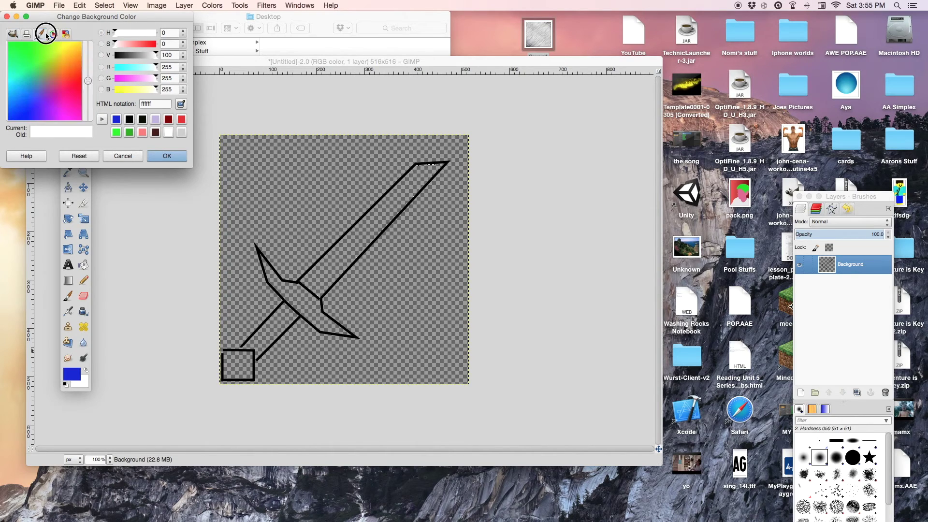
click(54, 35)
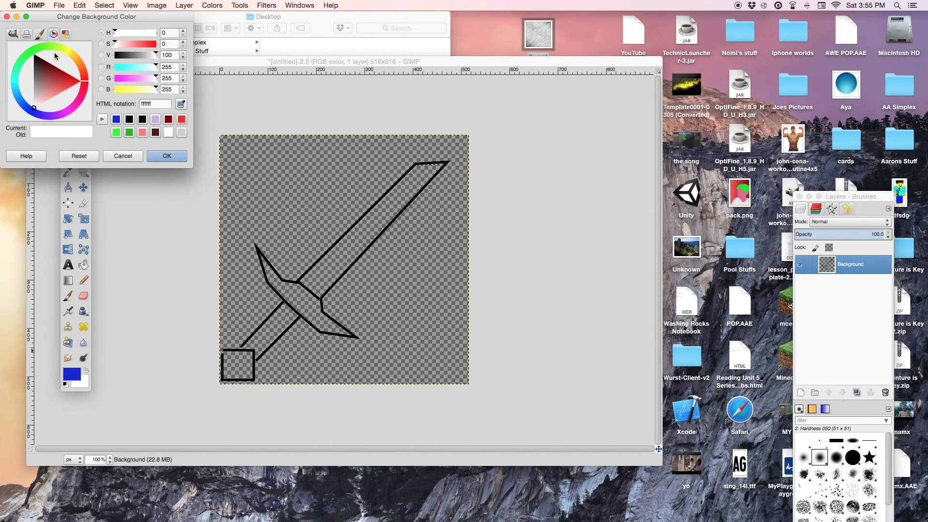
click(66, 34)
click(20, 72)
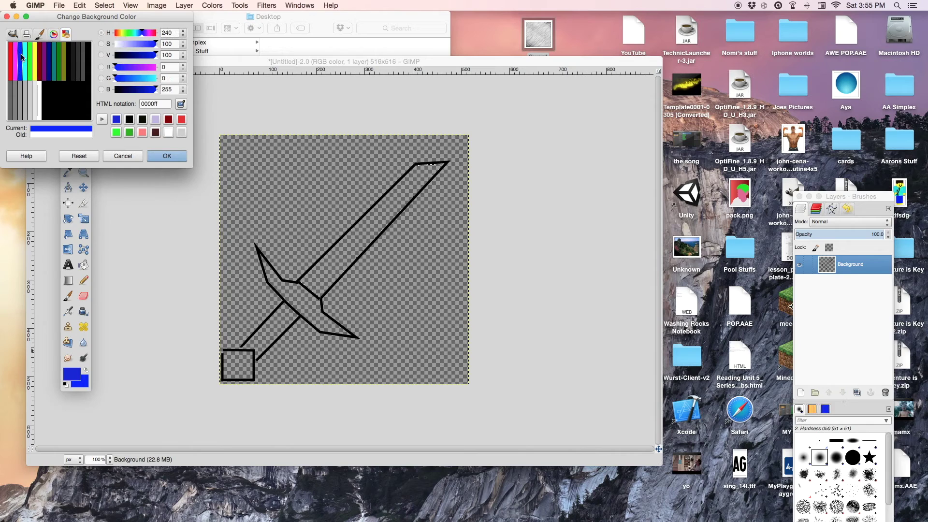
click(14, 33)
drag(56, 80, 77, 90)
click(167, 156)
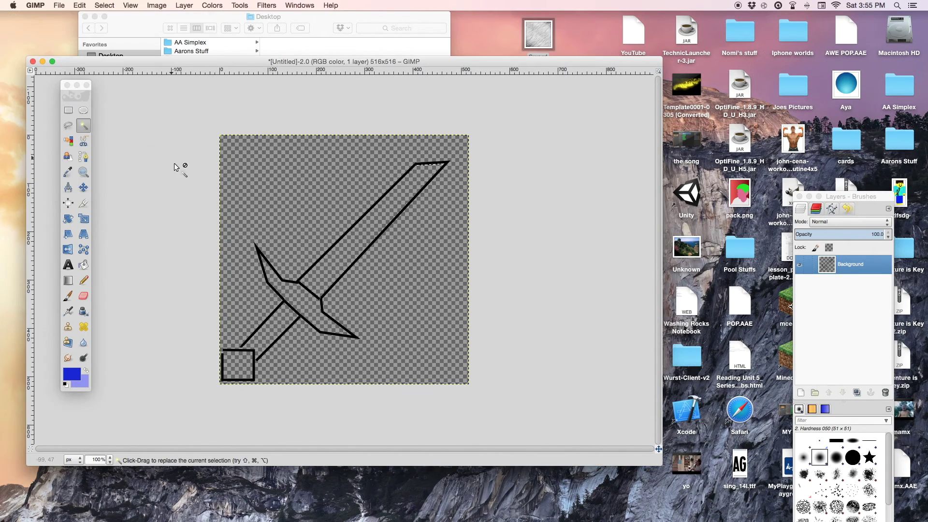
Blend a diagonal deep-to-pale blue gradient across the selected blade, redoing it once, then Select > None.
click(68, 281)
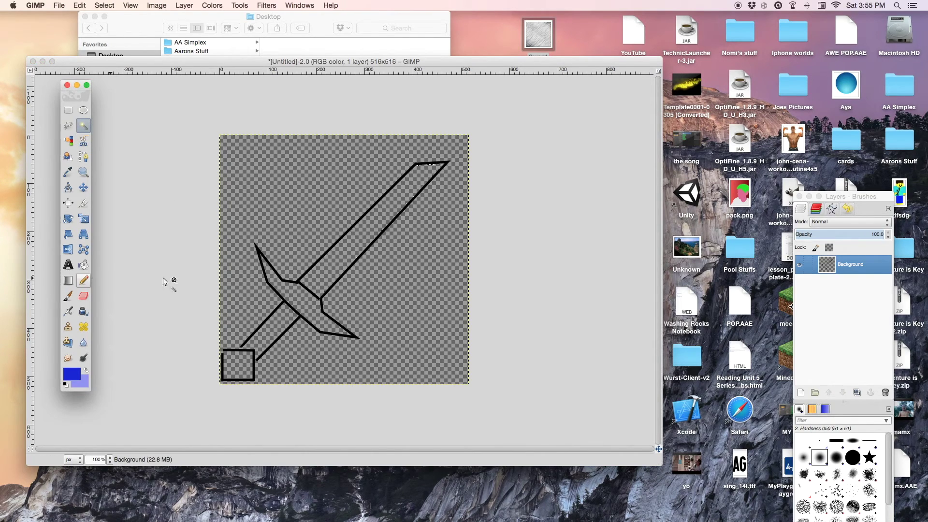
click(361, 219)
drag(363, 220, 376, 234)
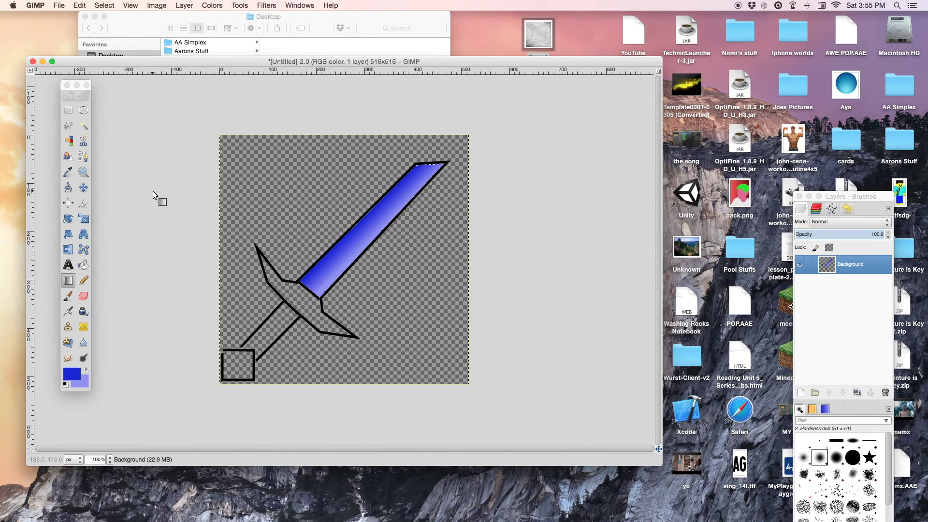
key(super+z)
drag(373, 239, 360, 225)
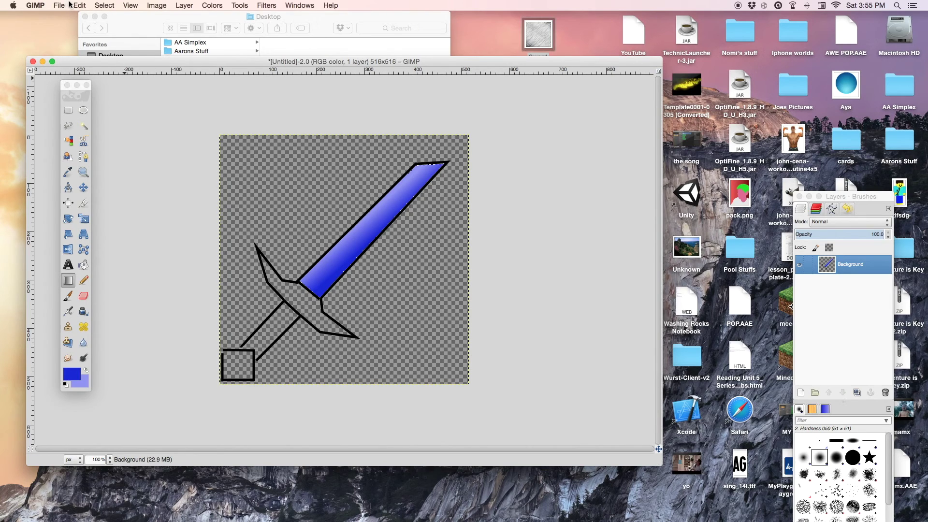
click(104, 5)
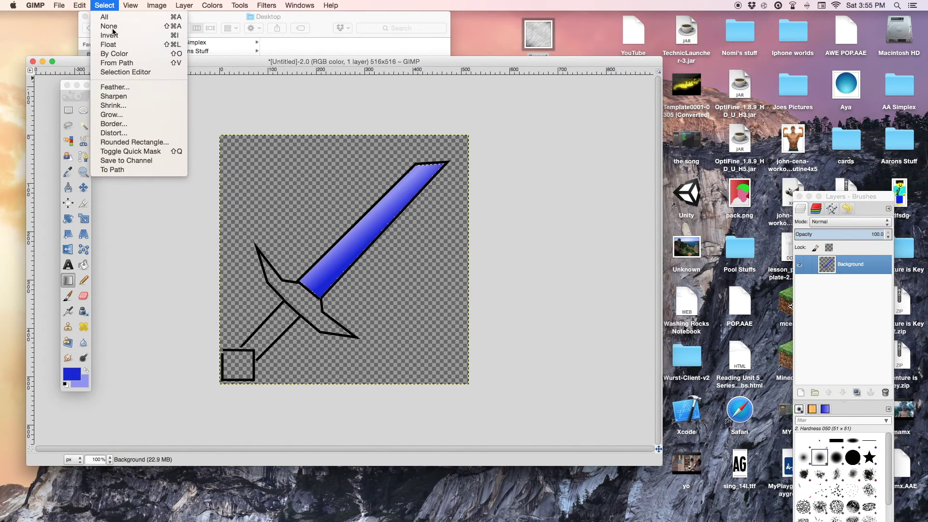
click(109, 23)
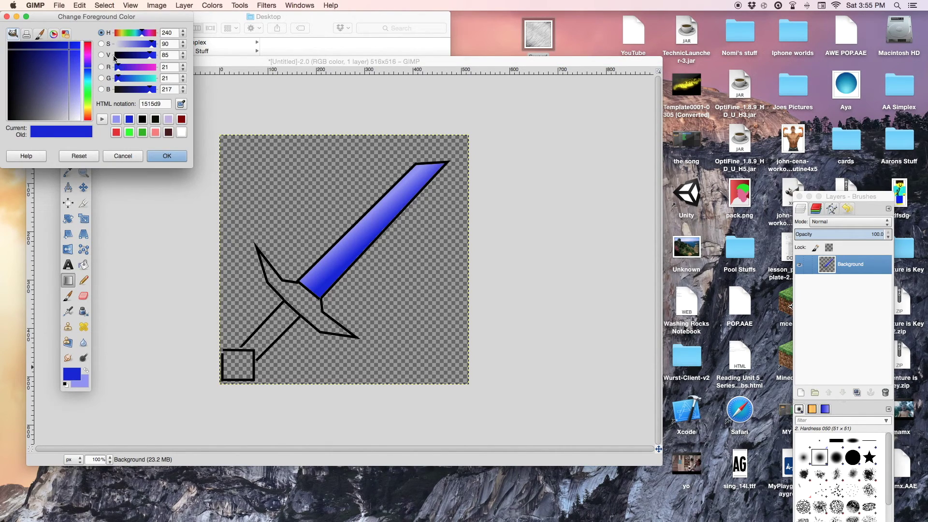
Set the foreground colour to a mid grey and the background to a darker grey.
click(41, 34)
click(66, 34)
click(52, 58)
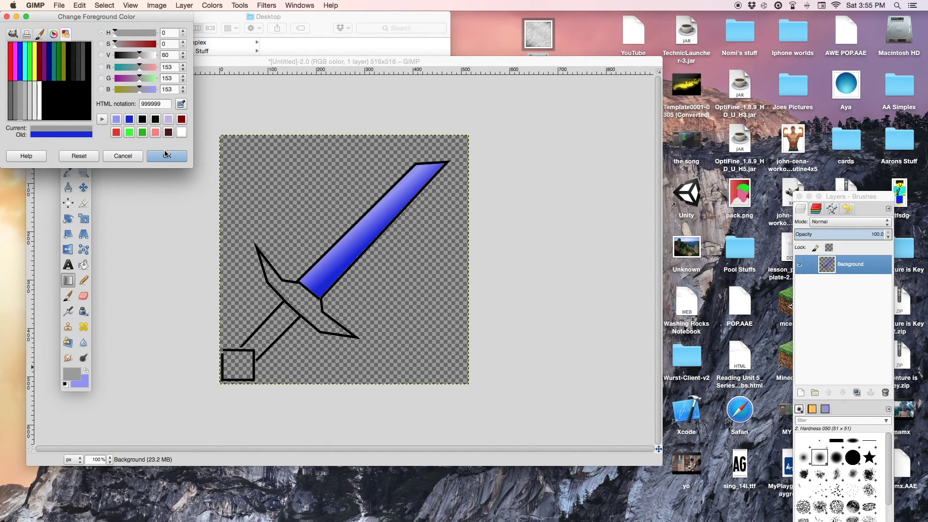
click(167, 156)
click(81, 383)
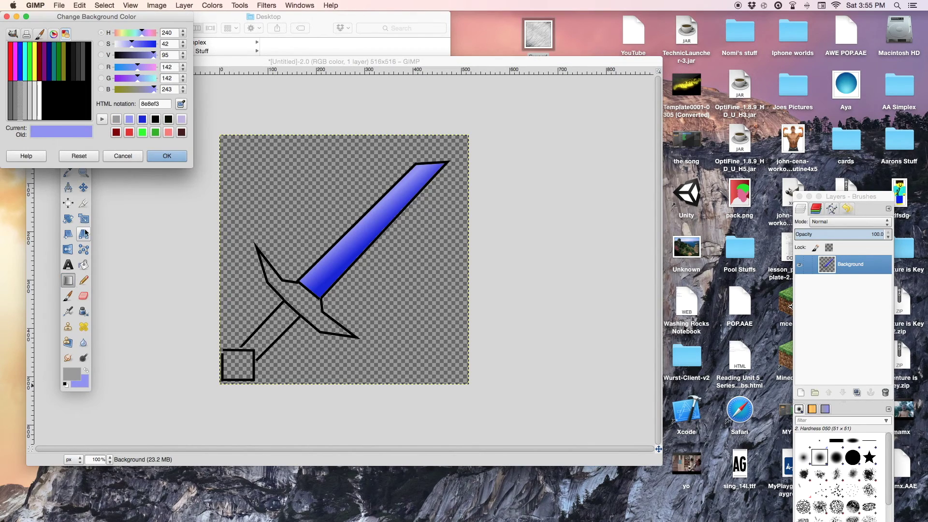
click(19, 111)
click(29, 119)
click(161, 156)
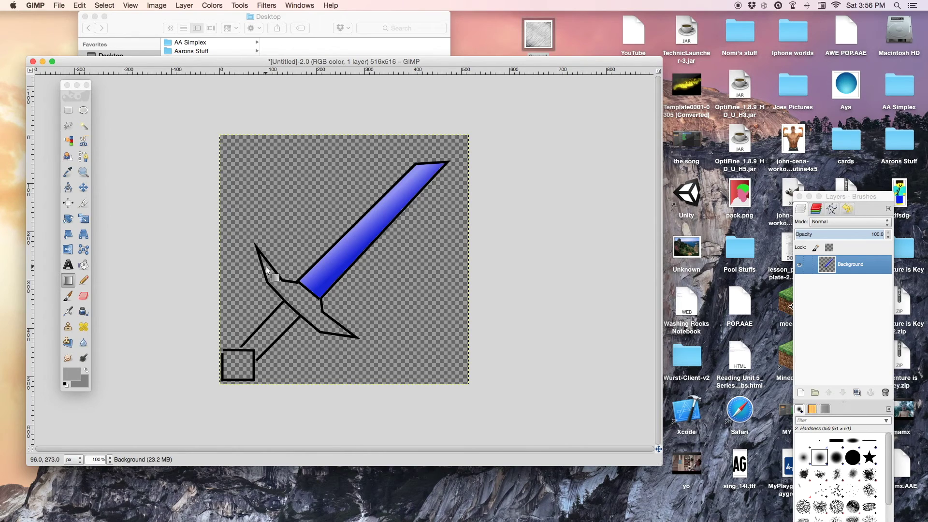
Fill only the colour-selected crossguard with the grey gradient, undoing the accidental whole-canvas fill.
drag(335, 328, 275, 280)
key(super+z)
key(u)
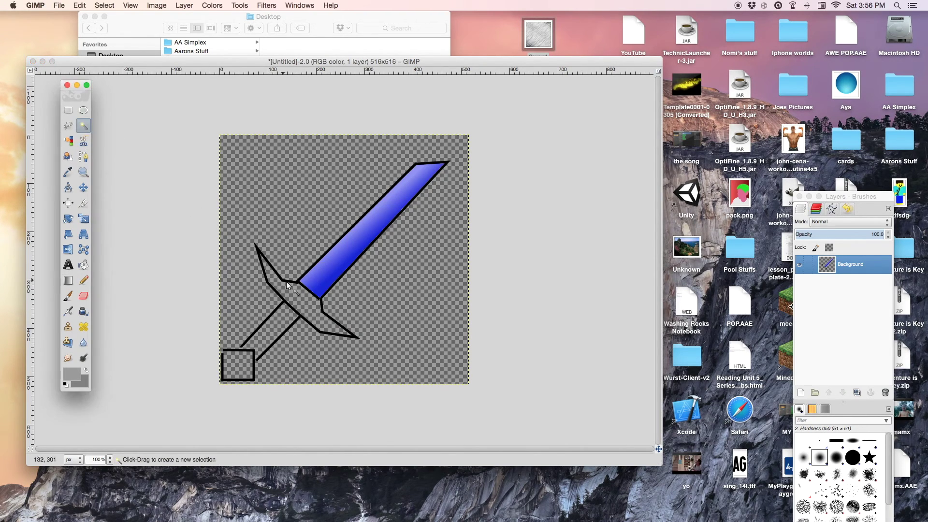
click(69, 280)
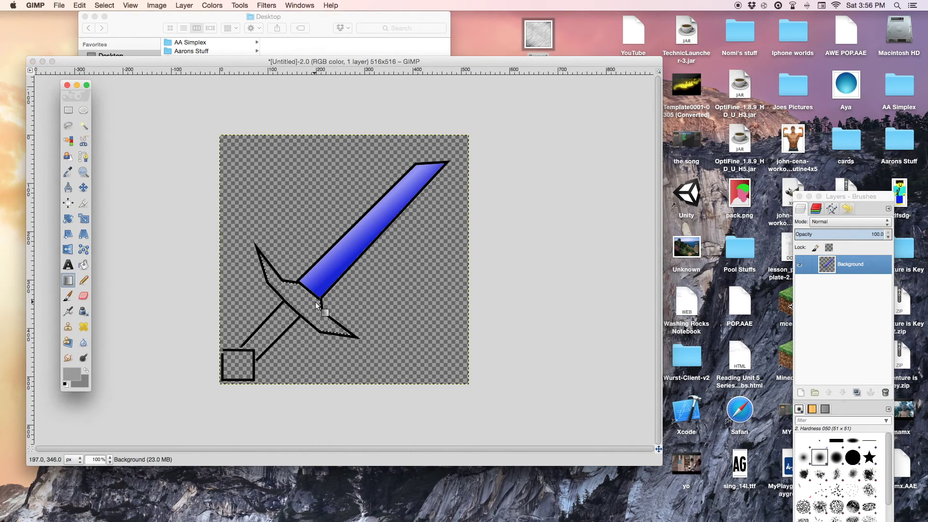
drag(317, 306, 274, 283)
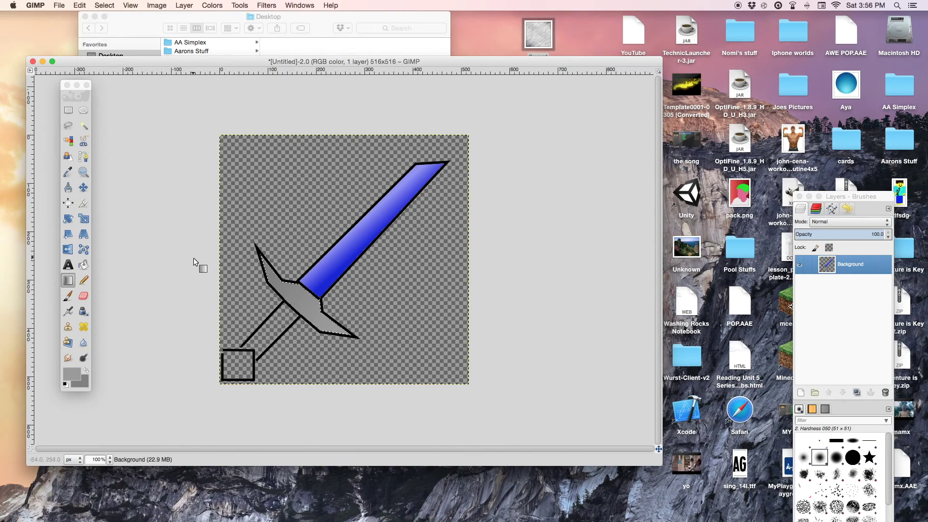
click(84, 156)
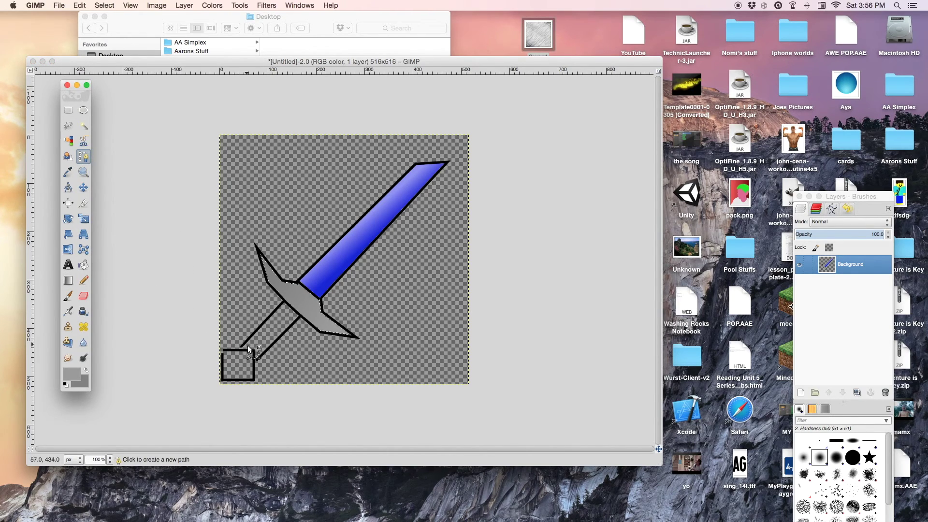
click(72, 374)
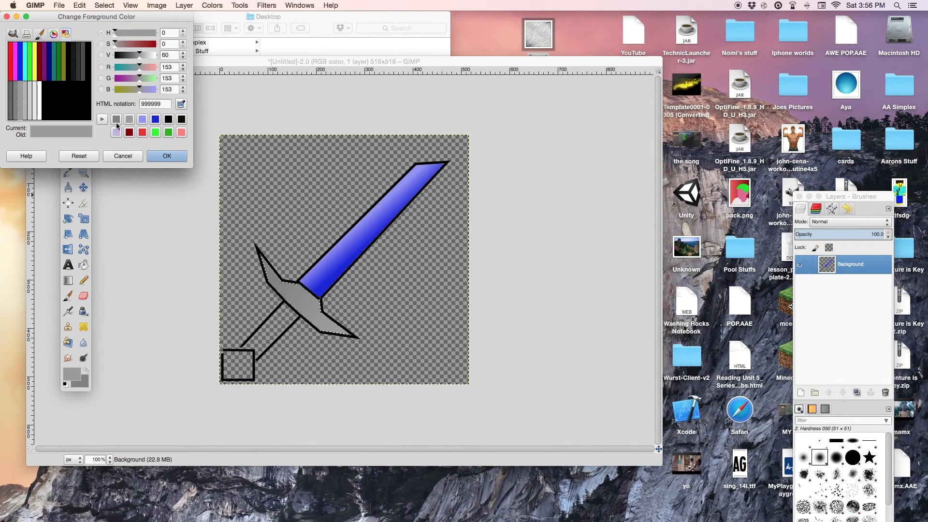
Reset the foreground to black, place a path point on the hilt, and open the File menu.
click(67, 90)
key(Return)
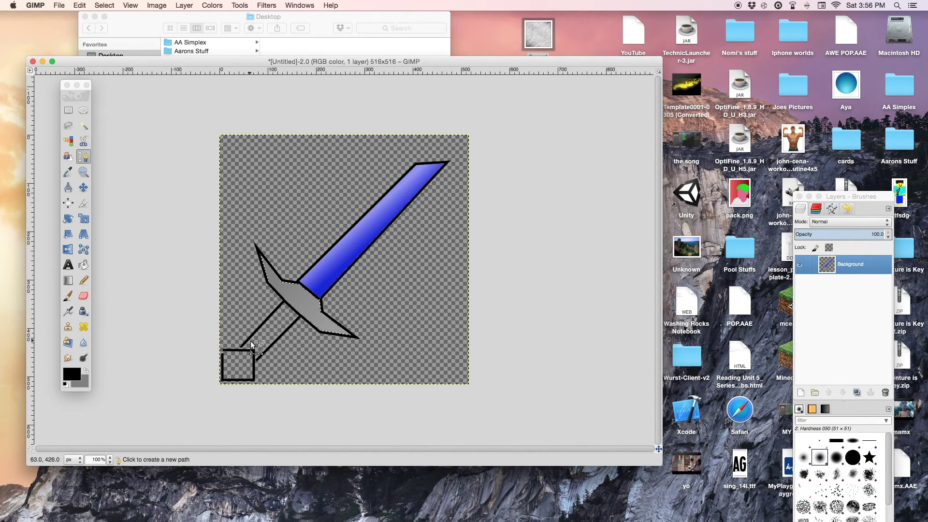
click(241, 345)
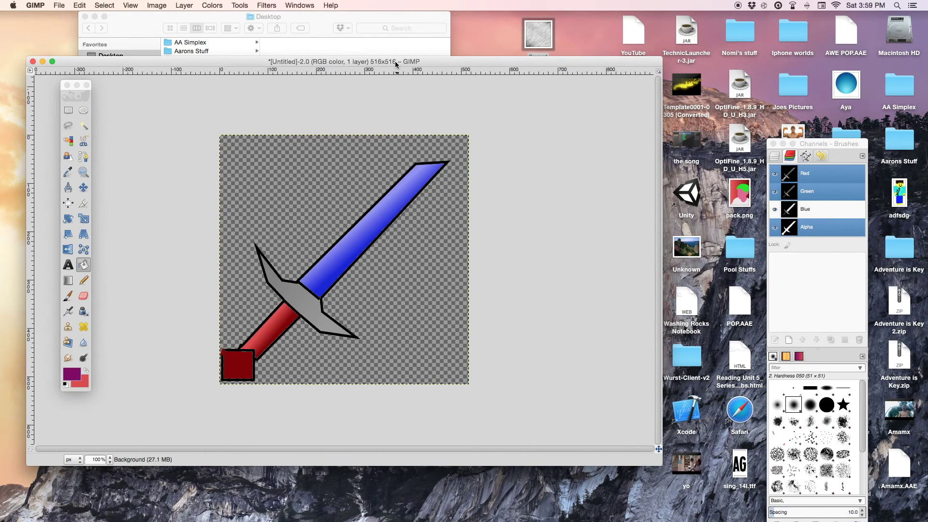
drag(396, 63, 482, 59)
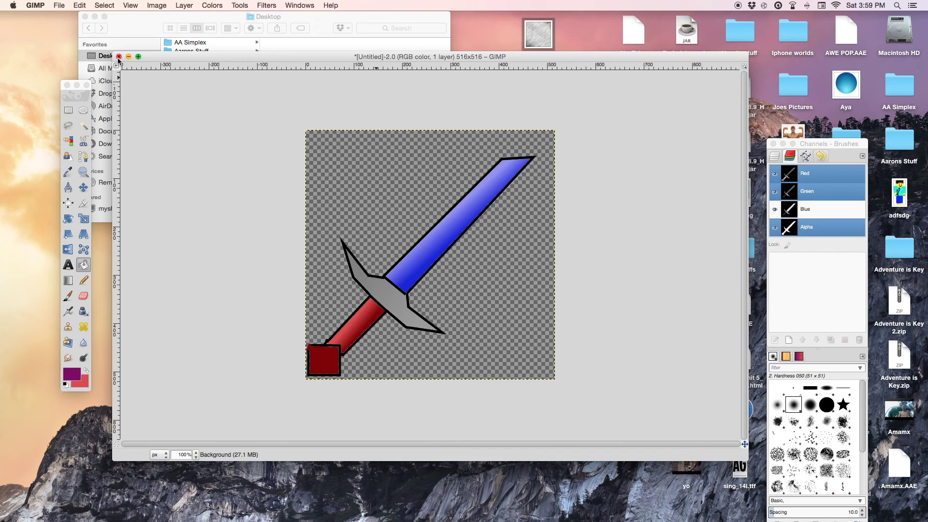
click(59, 7)
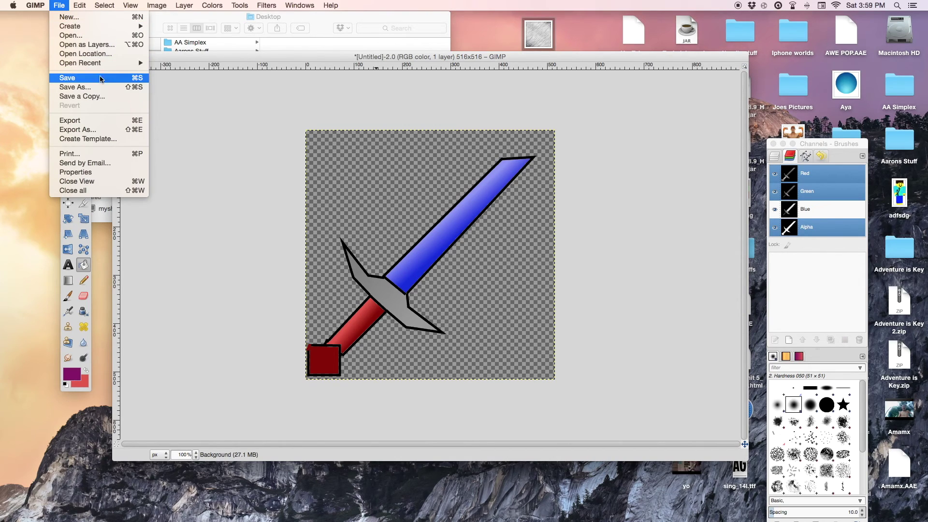
Export the sword image to the Desktop as Dim.png with the default PNG settings.
click(106, 123)
click(107, 129)
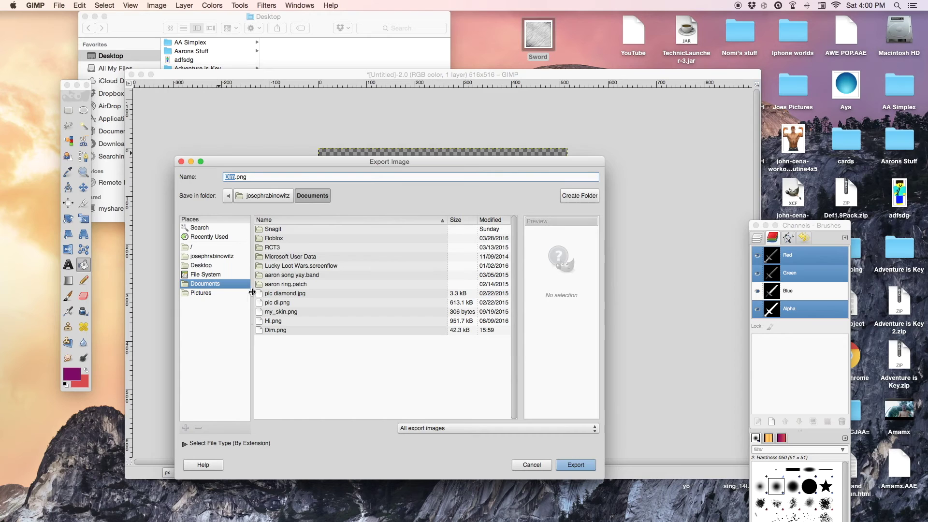
click(223, 266)
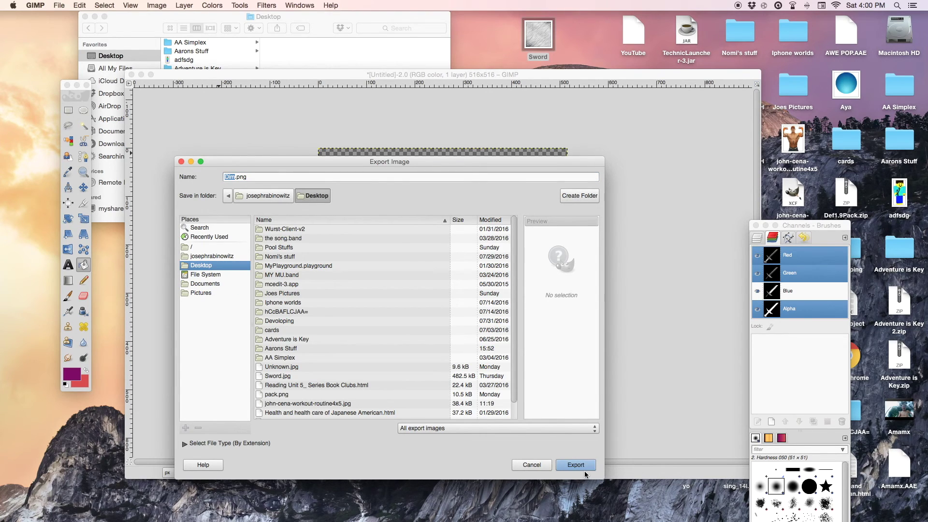
click(584, 467)
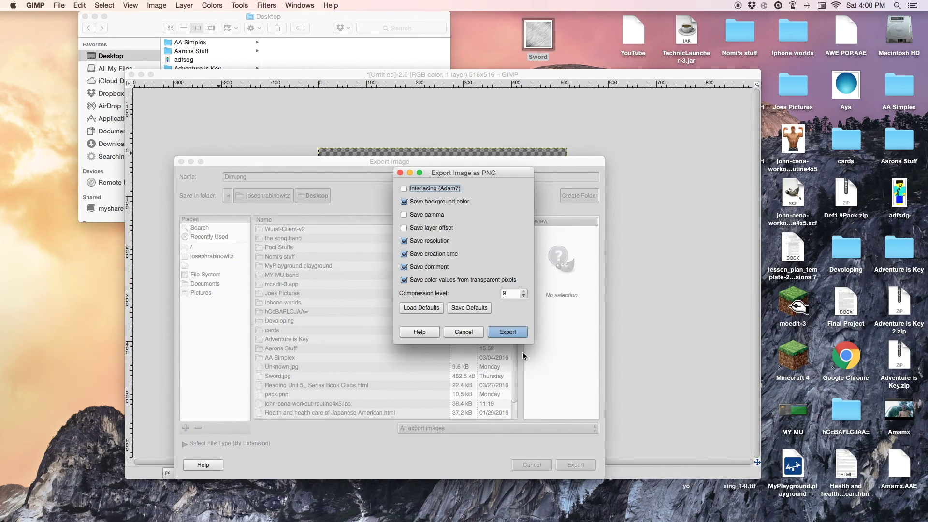
click(515, 334)
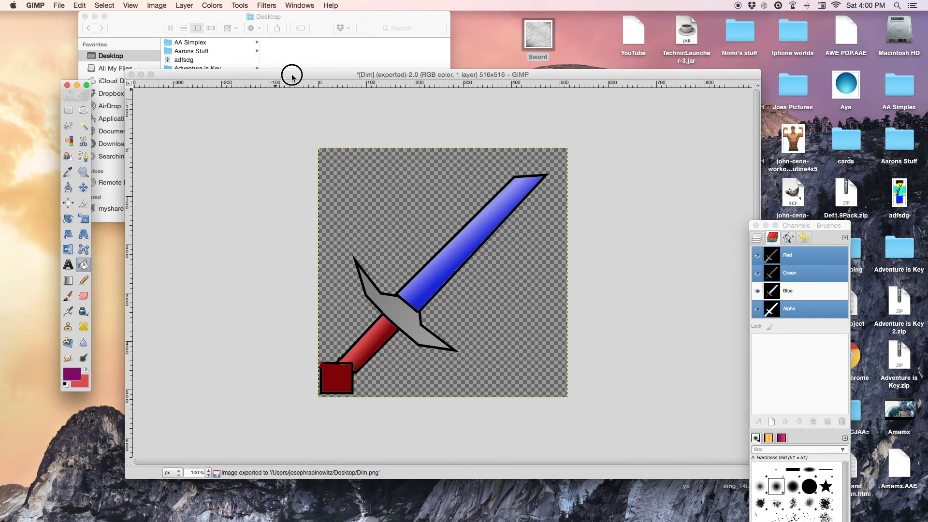
drag(291, 76, 261, 265)
Rename the Desktop file Dim.png to Diamong_sword.png.
click(550, 91)
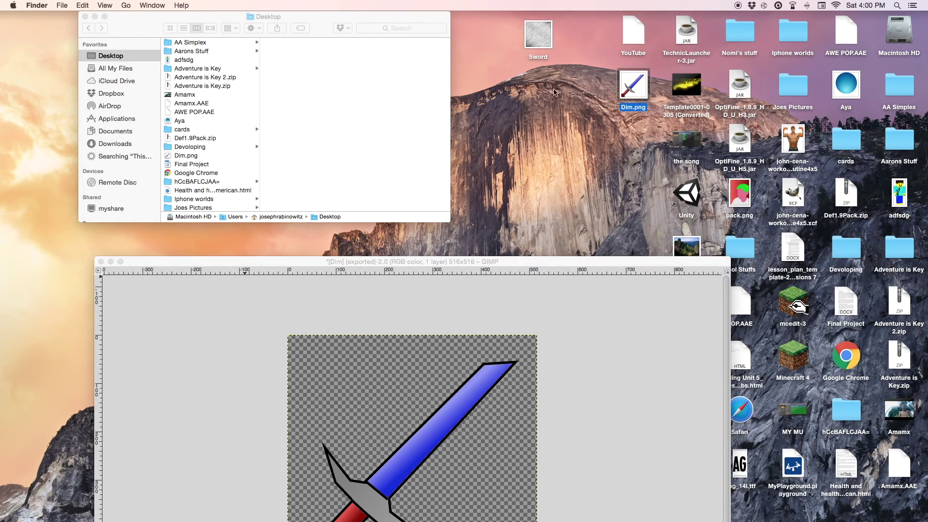
key(Return)
text(Diamong_swor)
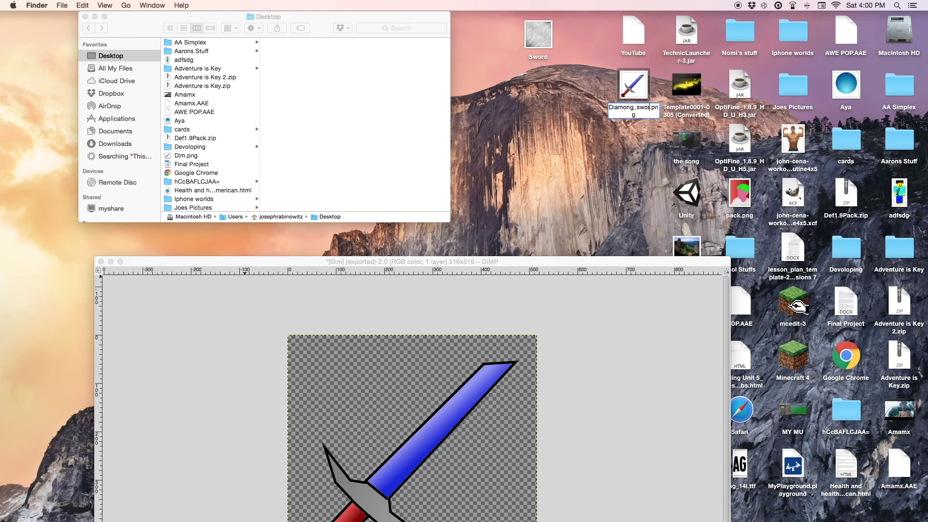
text(d)
click(560, 103)
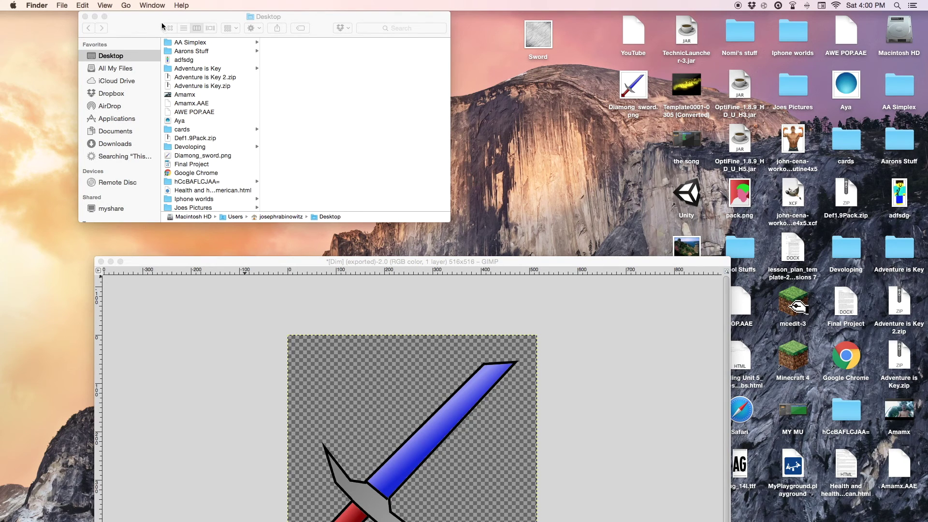
Close the Desktop folder window, minimize GIMP, and select the 1.10 Default Resource Pack folder.
click(162, 24)
click(86, 18)
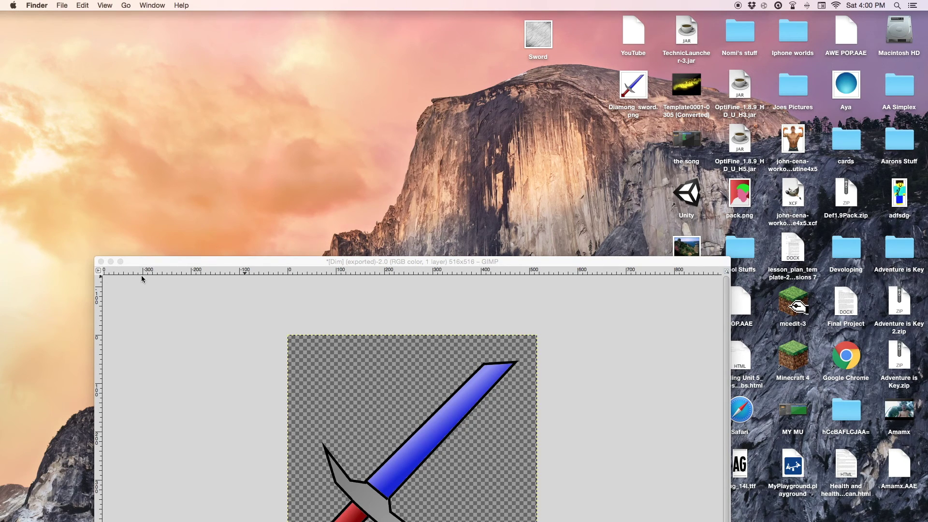
click(111, 262)
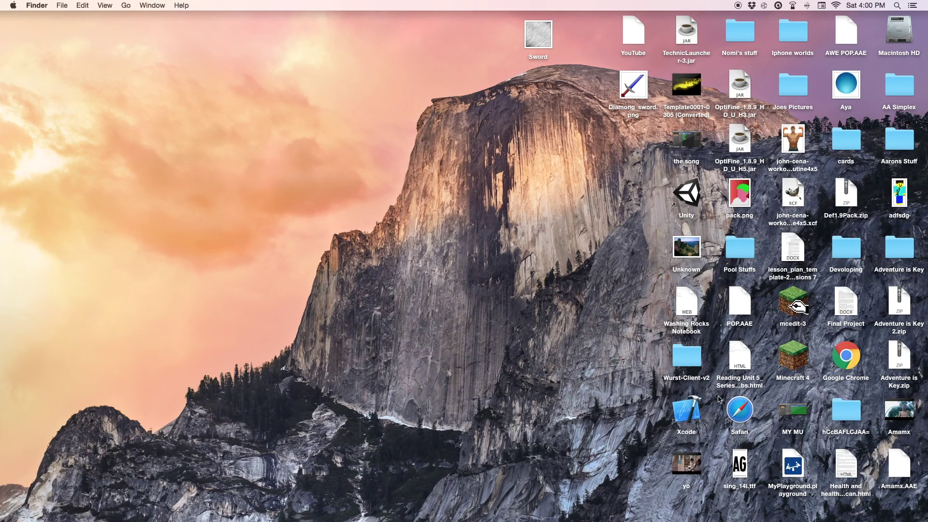
click(720, 399)
Move the 1.10 Default Resource Pack to the desktop and open its assets/minecraft/textures/items folder.
drag(278, 251, 307, 170)
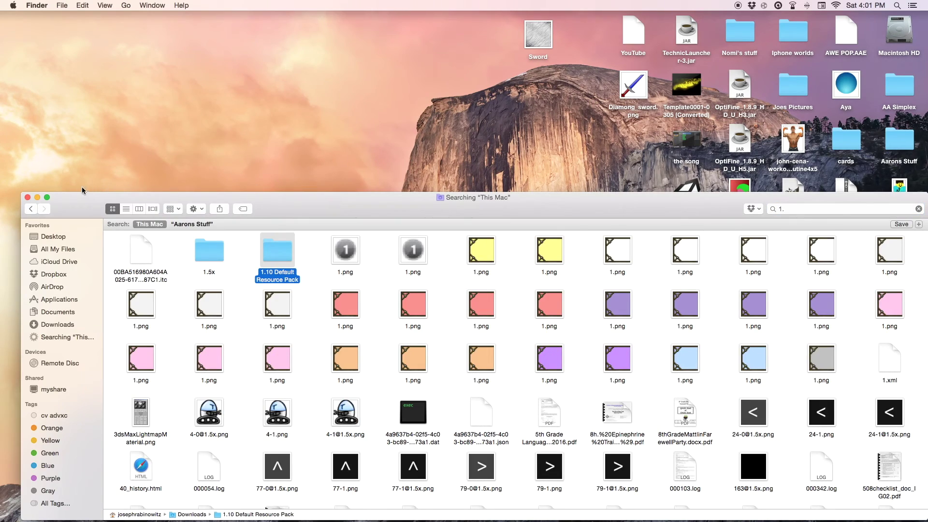
click(37, 197)
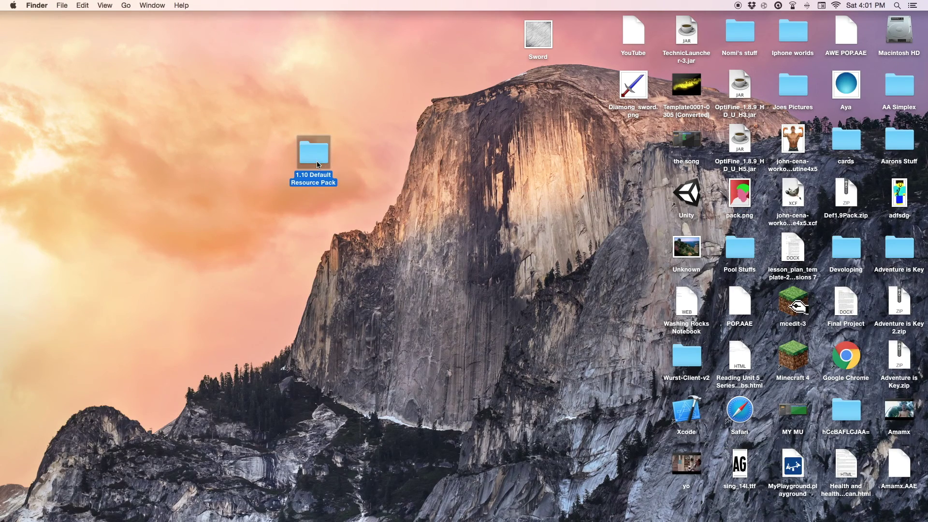
double_click(317, 164)
double_click(153, 250)
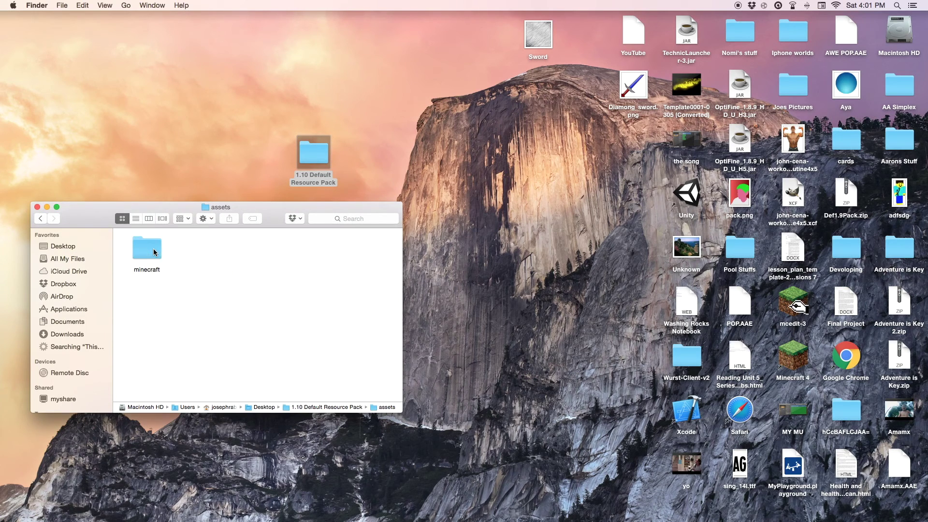
double_click(154, 252)
double_click(153, 358)
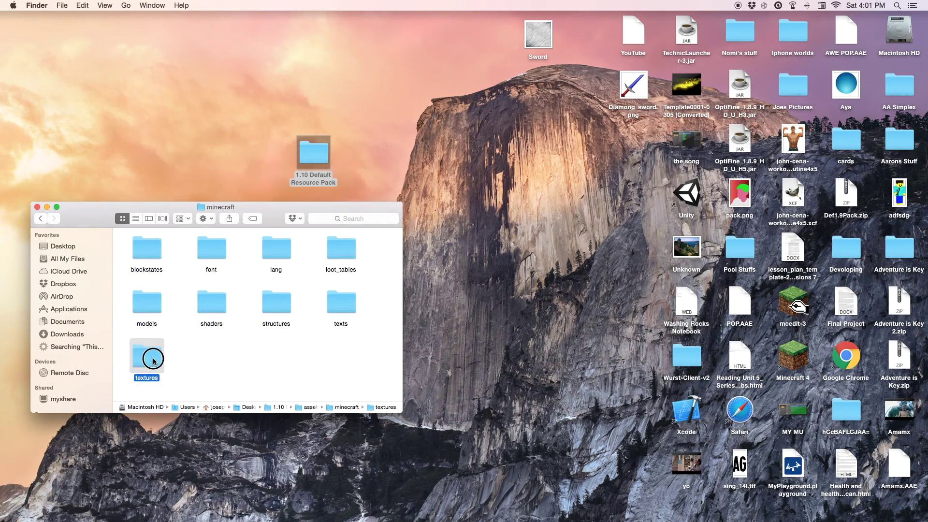
scroll(251, 336, down, 2)
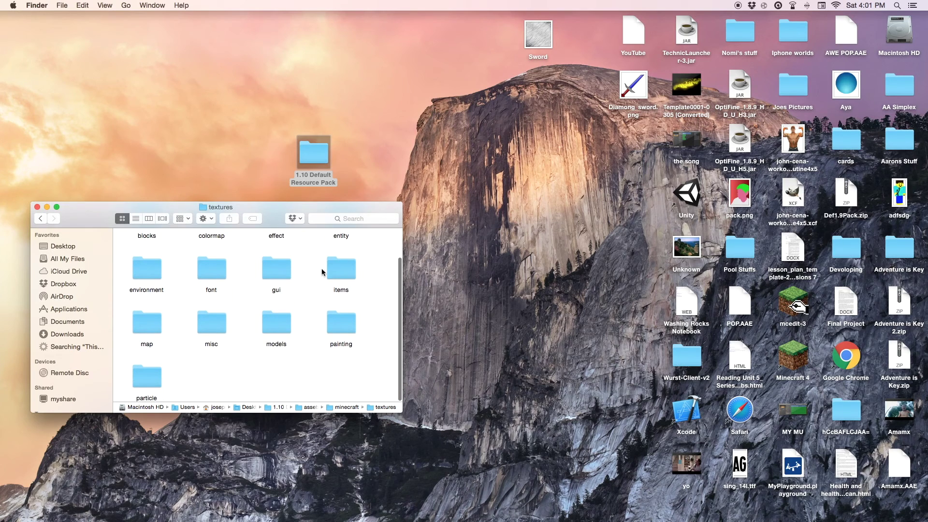
double_click(341, 268)
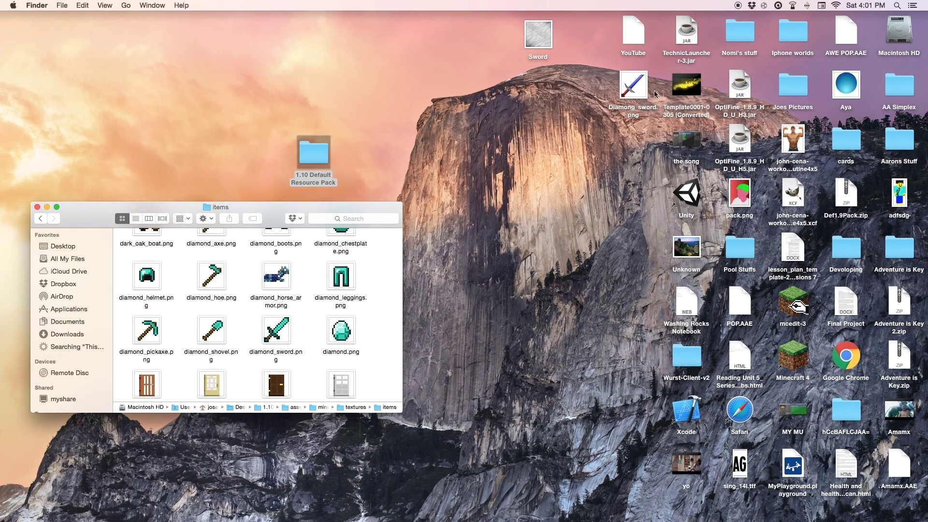
Correct the sword file's name from Diamong_sword.png to Diamond_sword.png.
drag(637, 93, 457, 261)
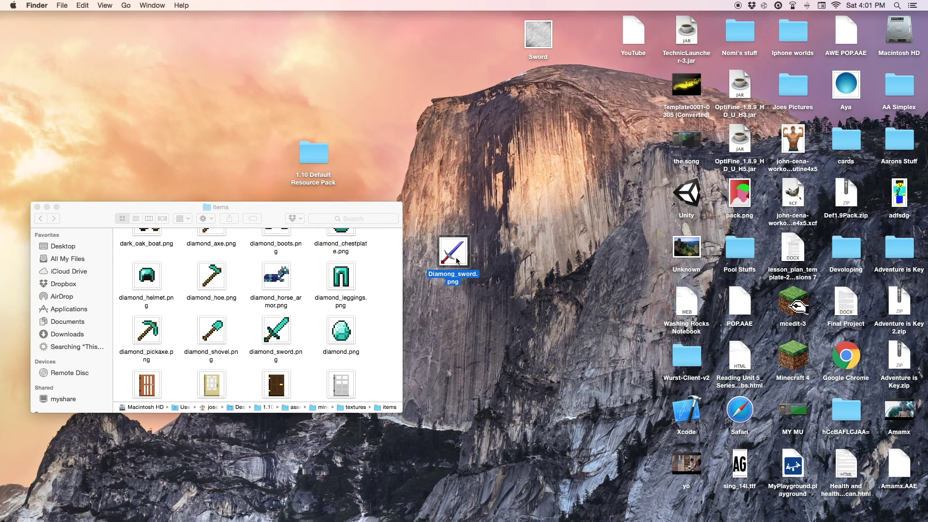
key(Return)
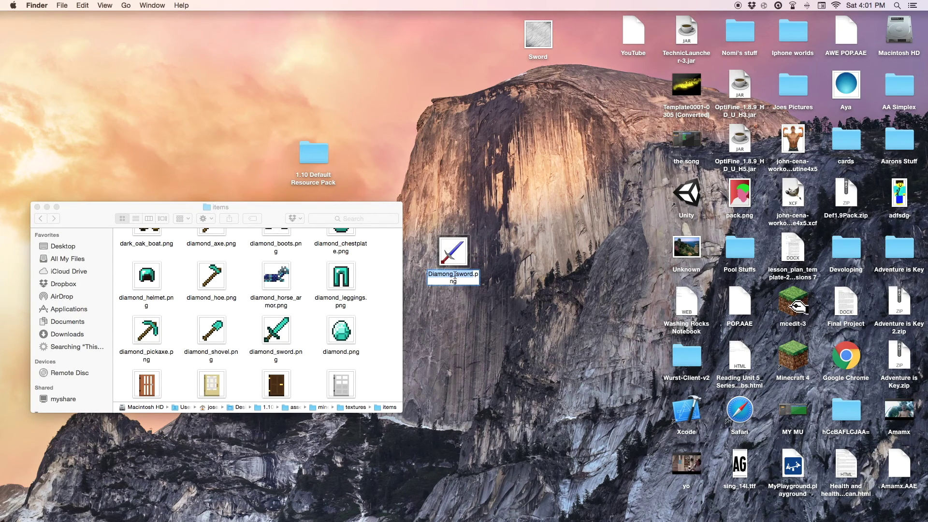
click(454, 275)
key(BackSpace)
text(d)
click(494, 265)
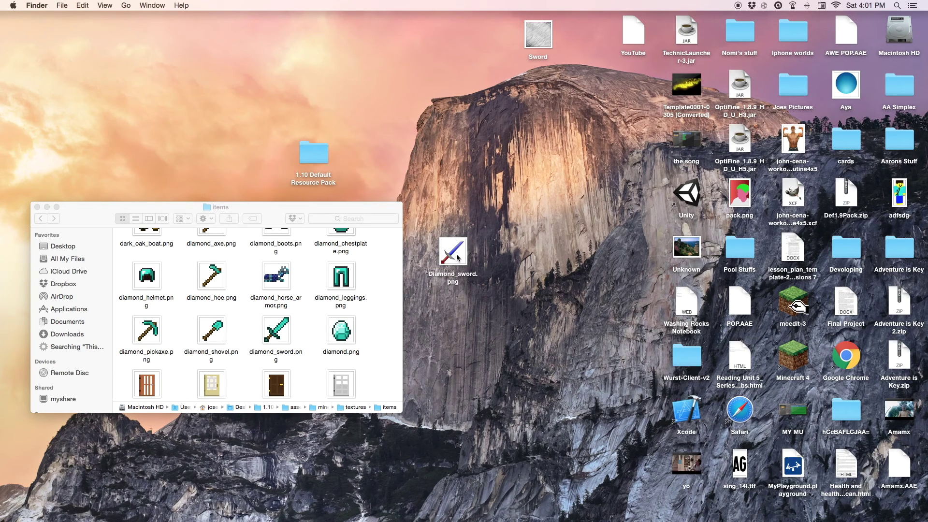
Drop Diamond_sword.png into the items folder, replacing the old diamond sword texture.
drag(458, 258, 280, 335)
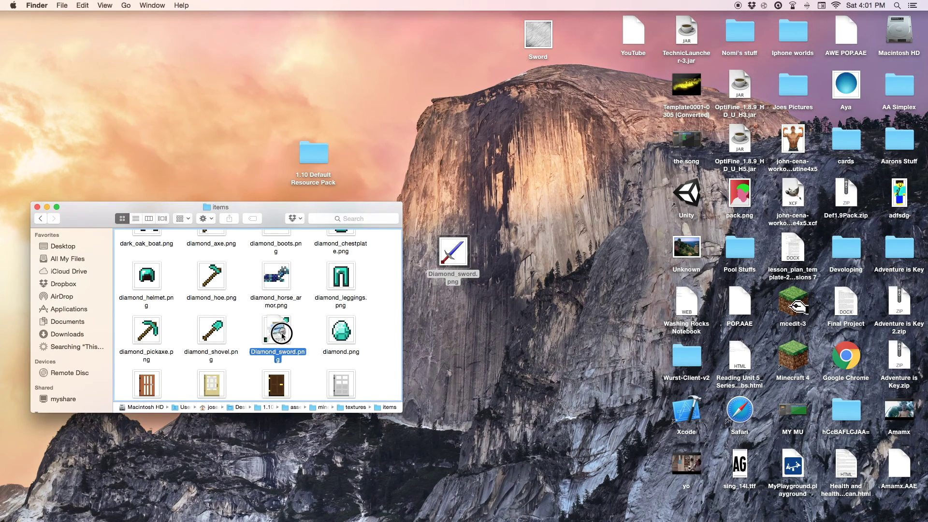
drag(283, 335, 283, 335)
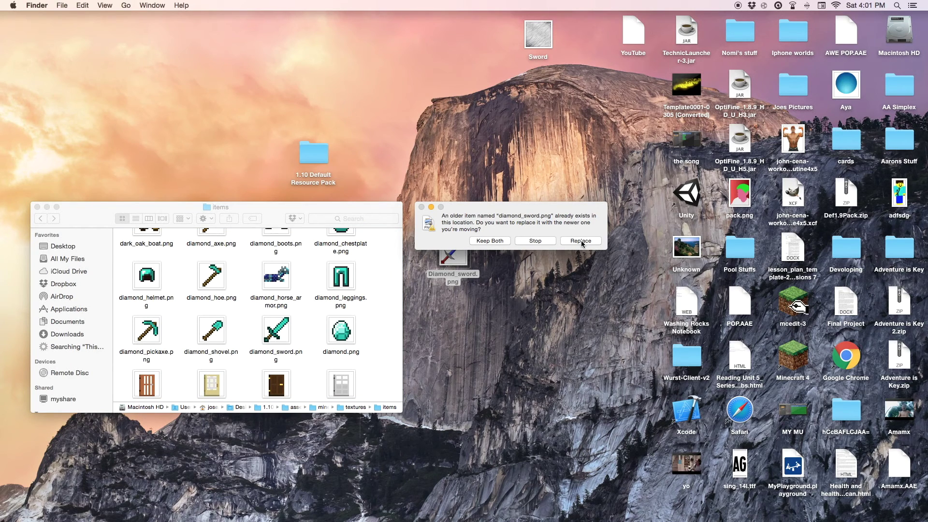
click(581, 241)
Scroll through the blocks textures, then go back up to the pack's textures folder.
scroll(180, 331, down, 2)
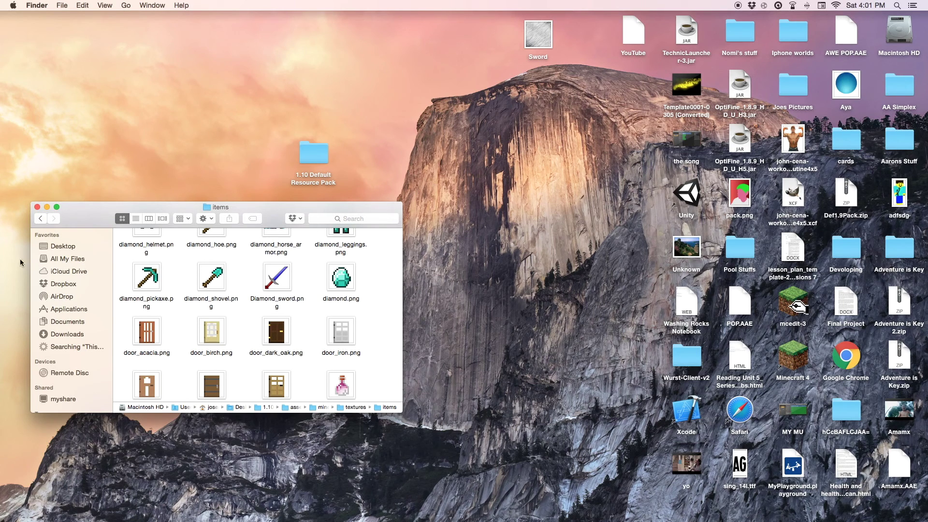
scroll(195, 306, up, 1)
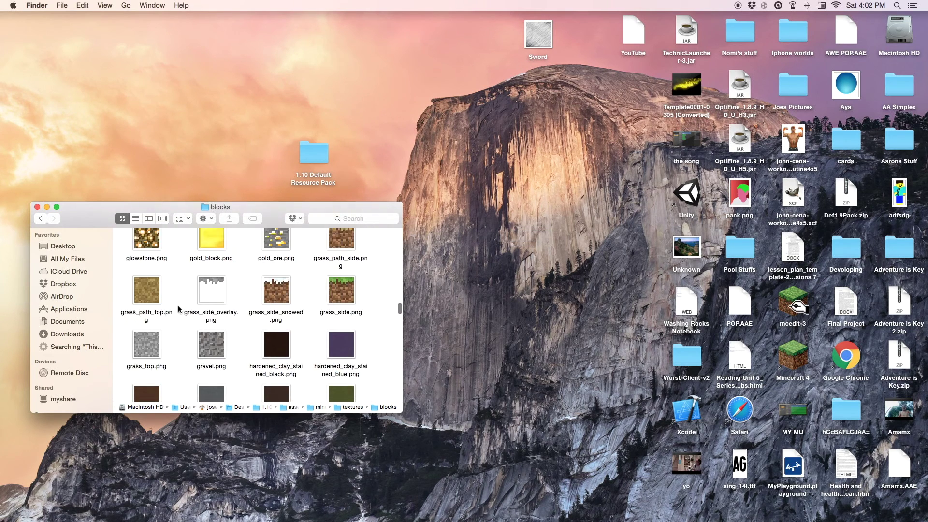
scroll(178, 306, down, 15)
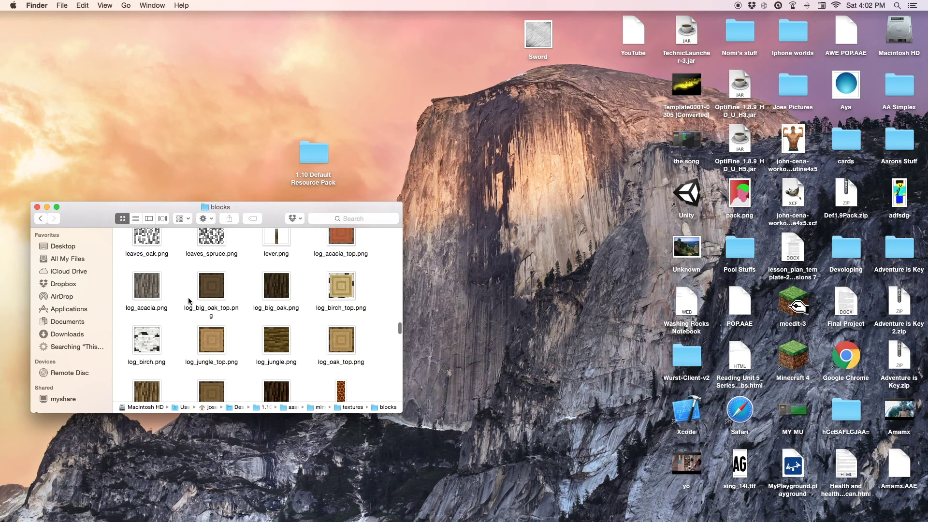
scroll(315, 285, up, 1)
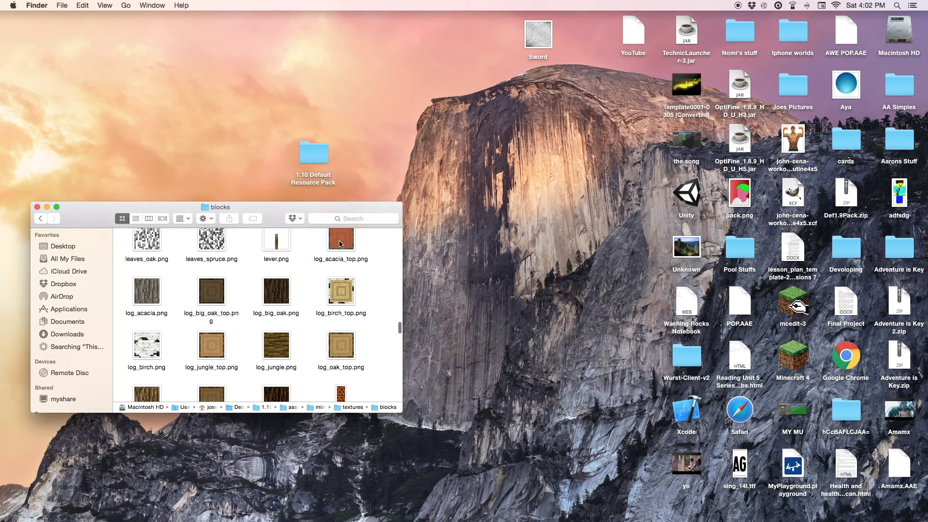
scroll(341, 245, down, 10)
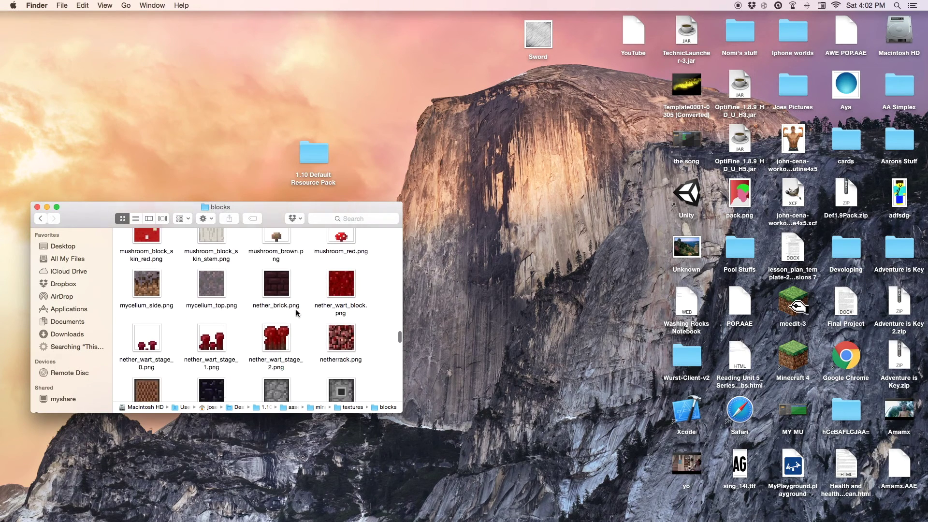
scroll(296, 310, down, 15)
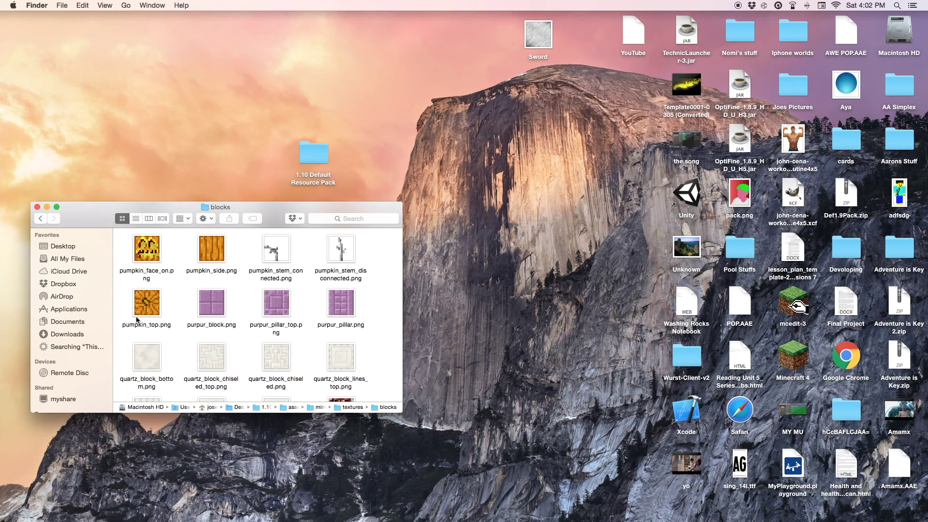
scroll(159, 319, down, 15)
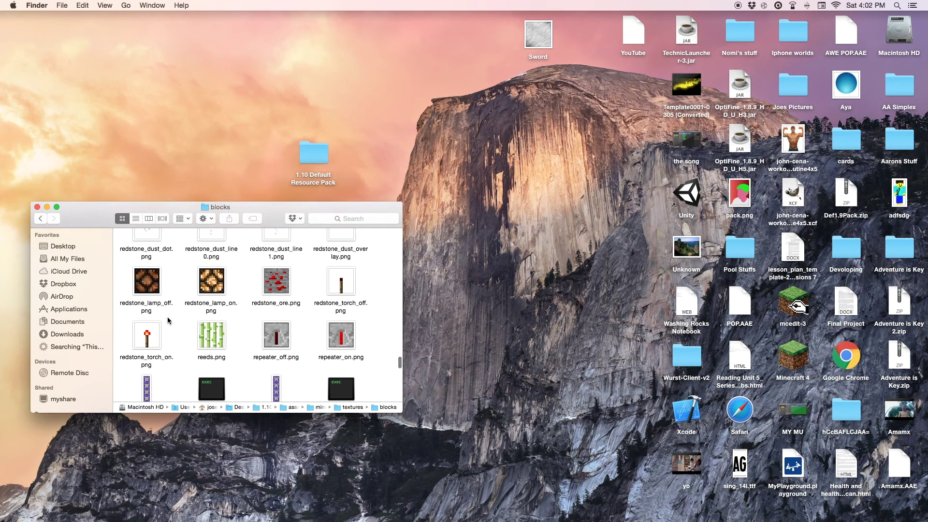
scroll(171, 318, up, 20)
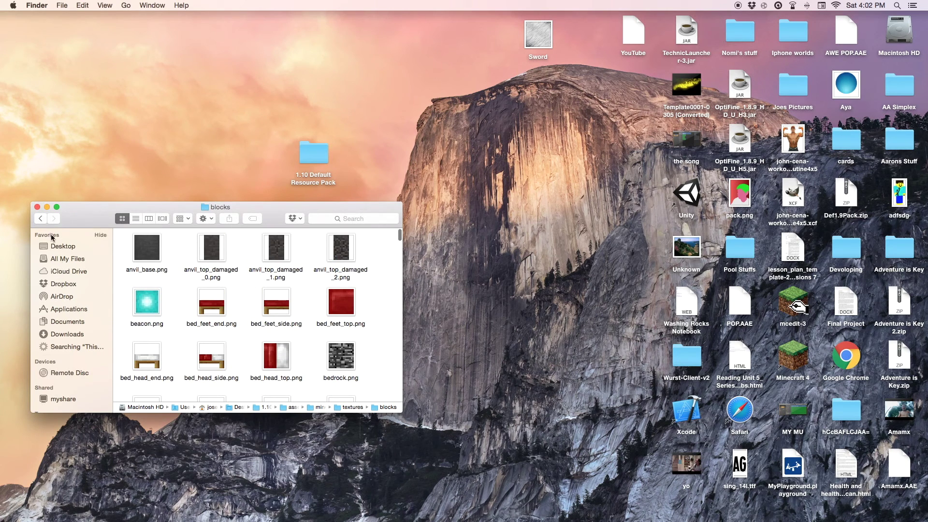
click(40, 220)
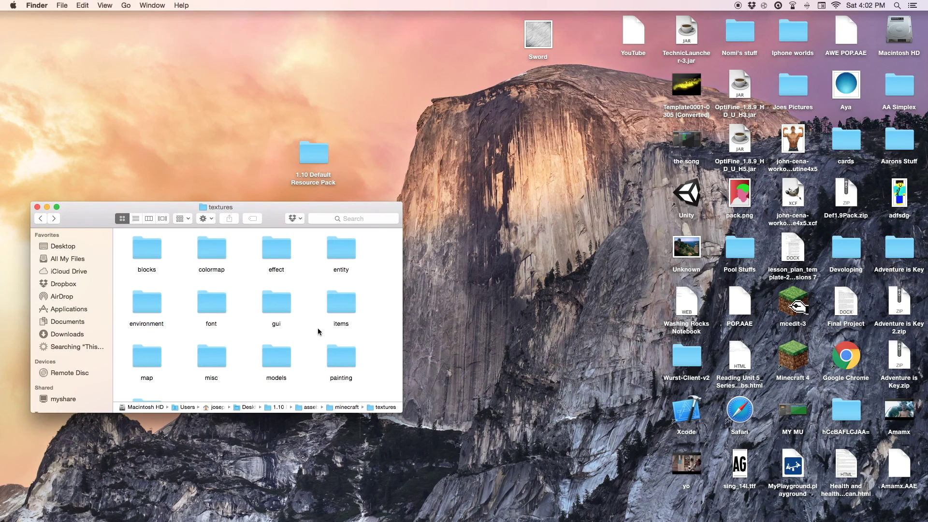
Open models/armor, select diamond_layer_1.png, and bring GIMP back to the front.
double_click(263, 360)
double_click(155, 249)
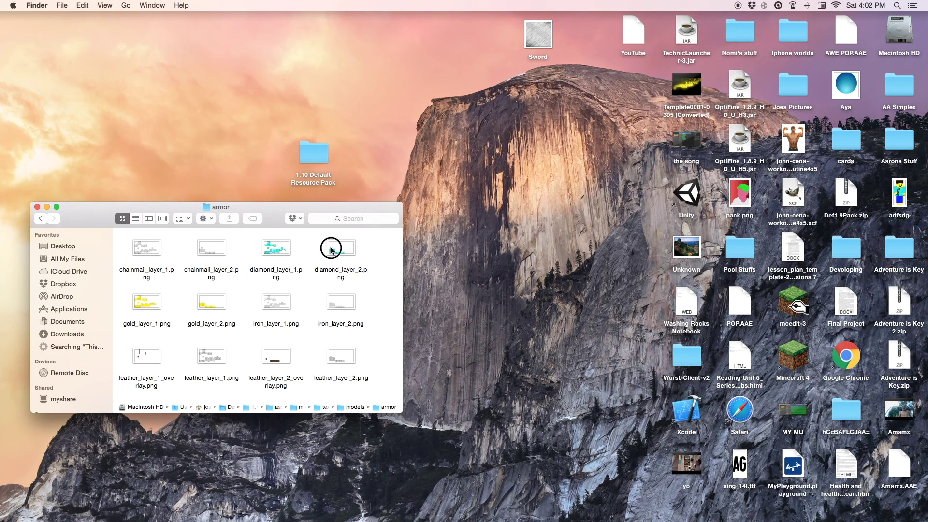
mouse_move(325, 244)
mouse_down()
mouse_move(272, 249)
mouse_move(319, 254)
mouse_up()
click(285, 246)
click(343, 255)
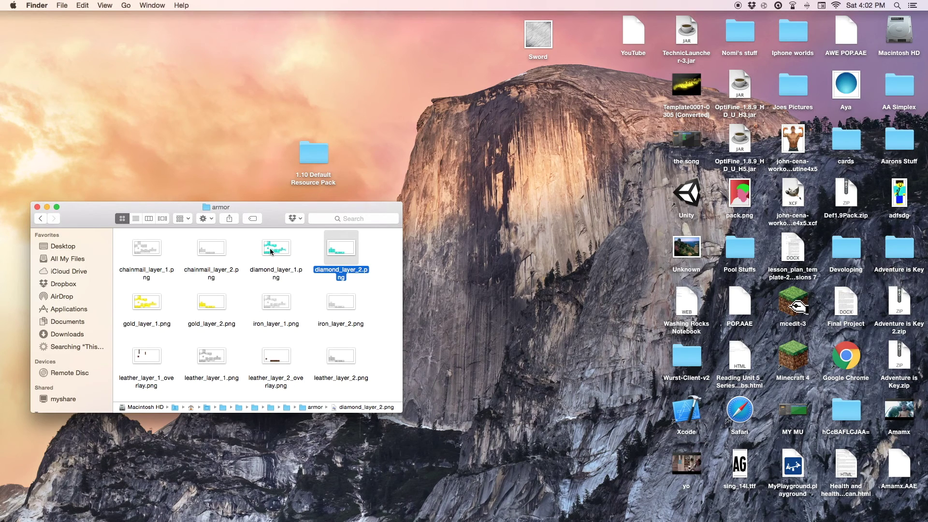
click(292, 235)
mouse_move(386, 520)
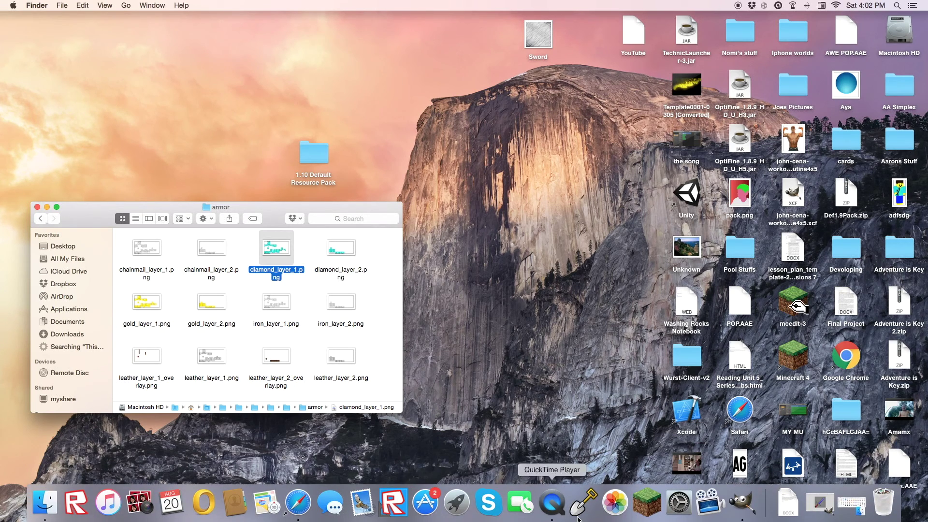
click(751, 510)
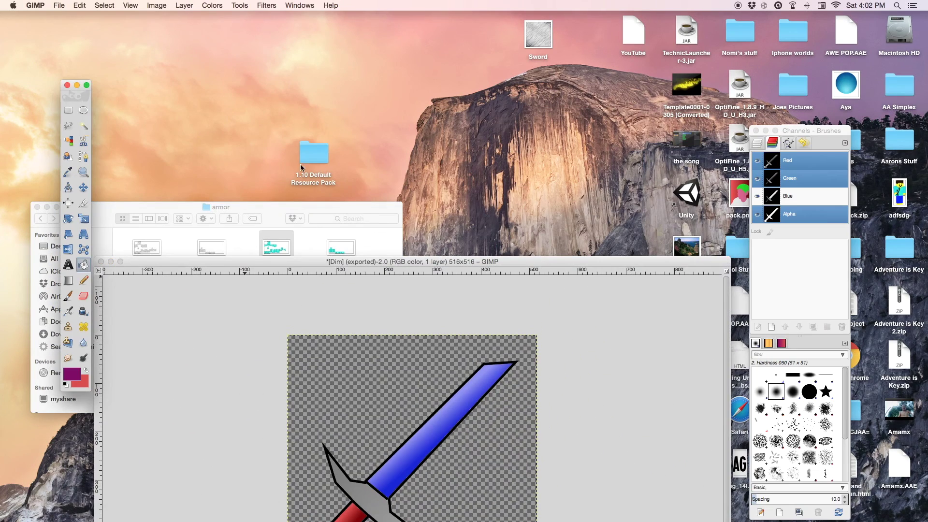
Close the sword image with Discard Changes and select diamond_layer_1.png in Finder.
click(100, 262)
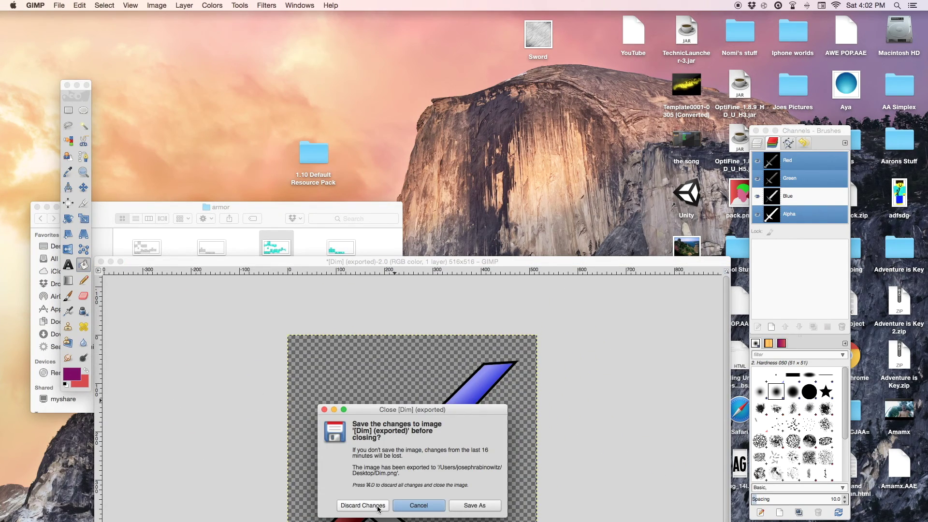
click(377, 505)
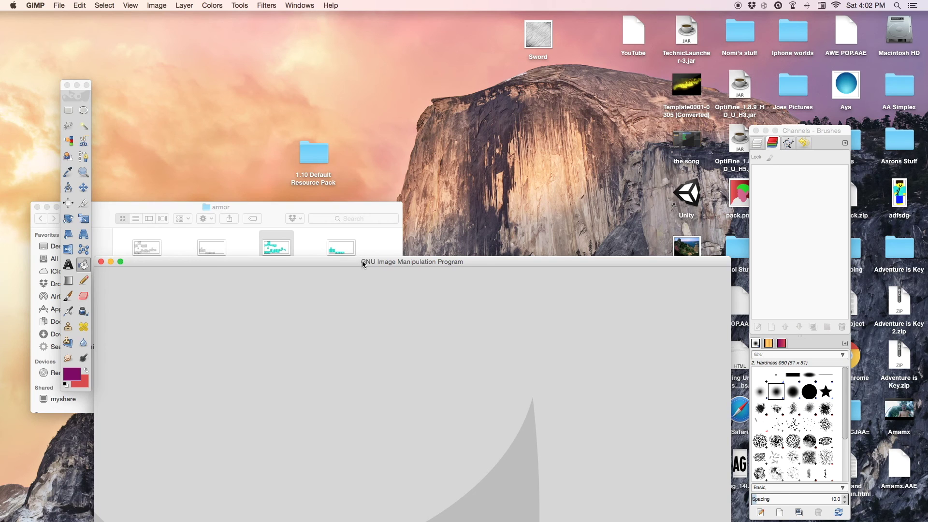
drag(363, 263, 638, 98)
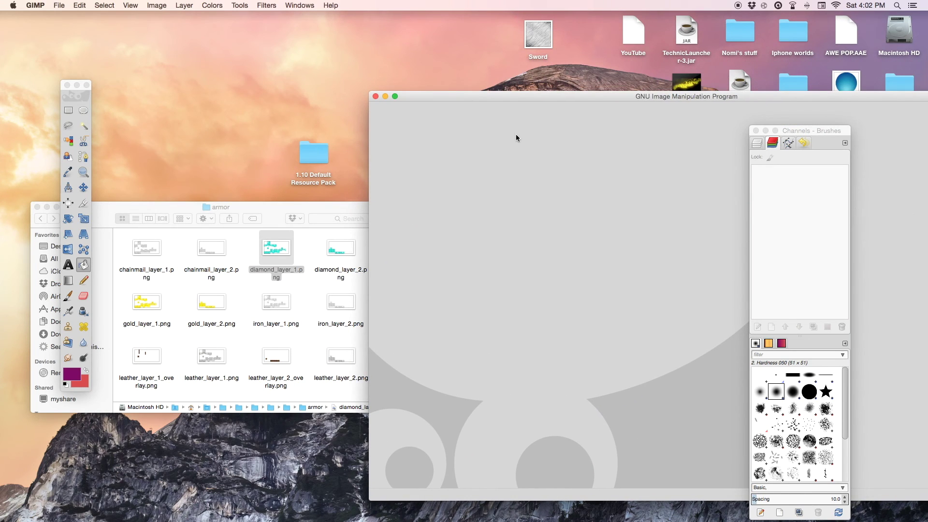
click(271, 252)
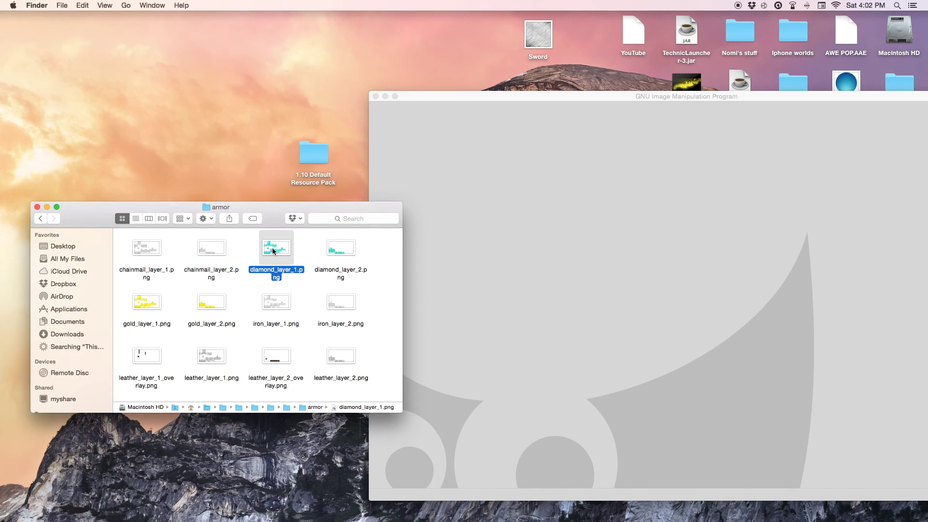
Open the 64×32 diamond_layer_1.png texture in GIMP by dragging it from Finder.
key(super+Tab)
click(59, 6)
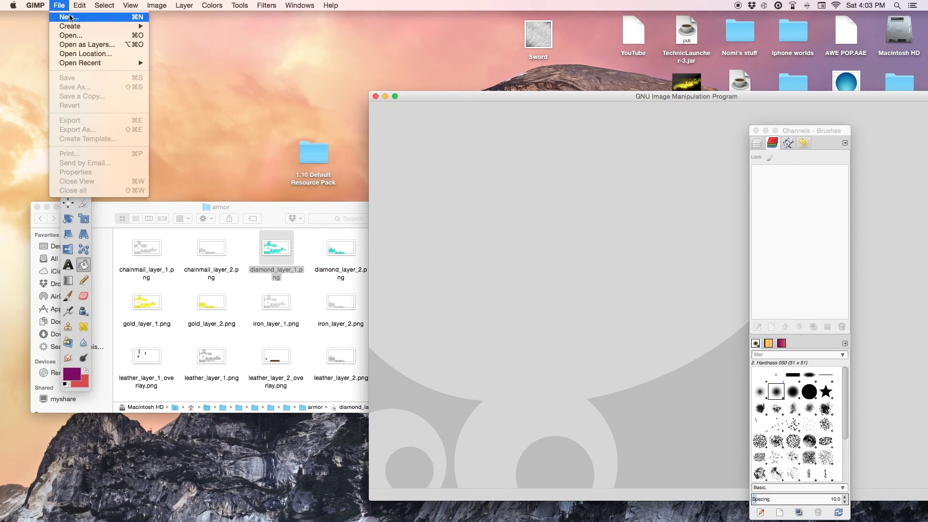
click(72, 19)
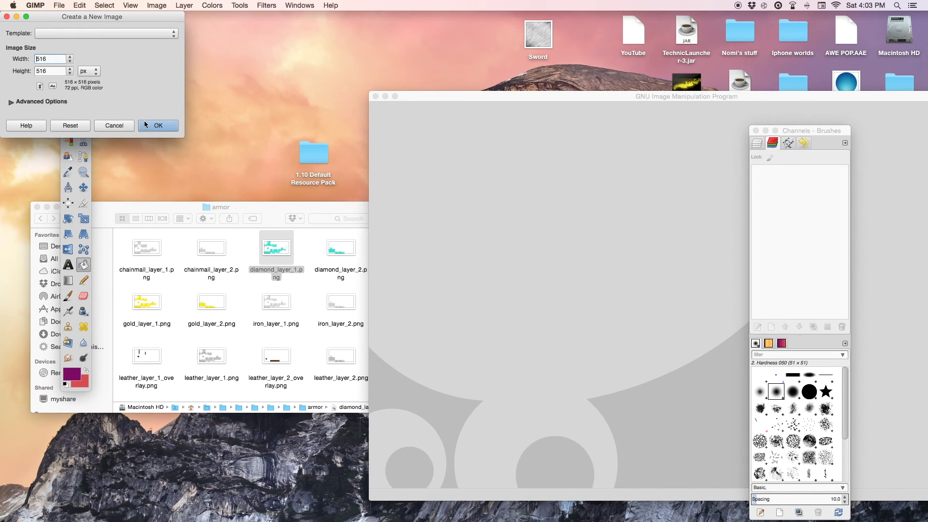
double_click(271, 247)
key(super+w)
drag(274, 251, 481, 249)
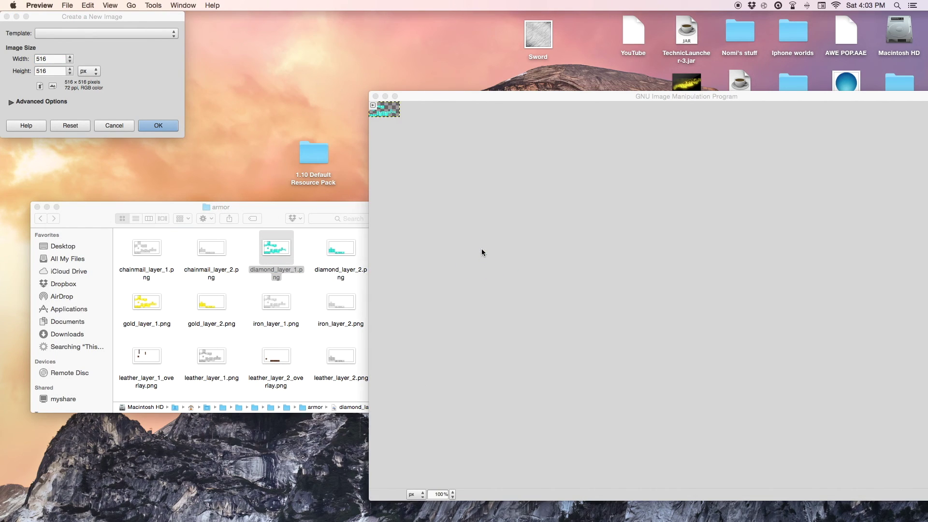
drag(449, 94, 290, 93)
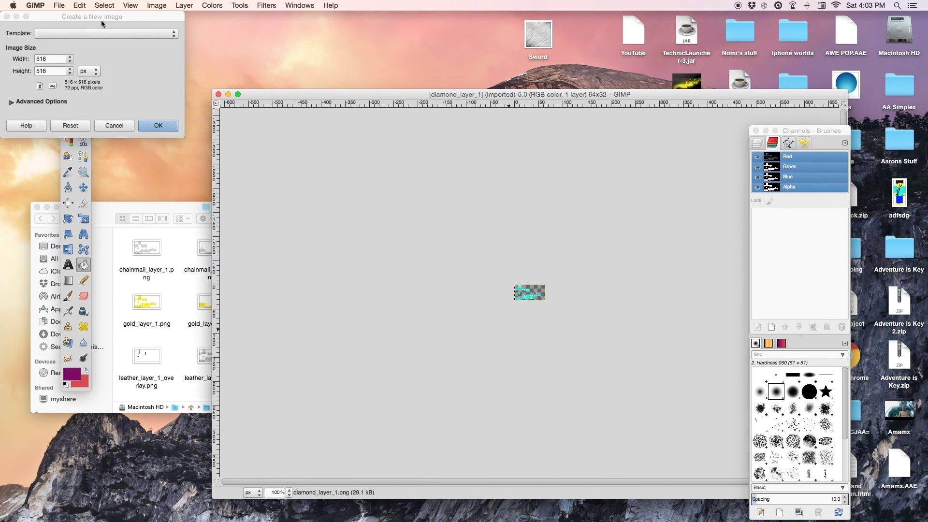
Bring up the Scale Image dialog for the armor texture from the Image menu.
click(106, 5)
mouse_move(157, 6)
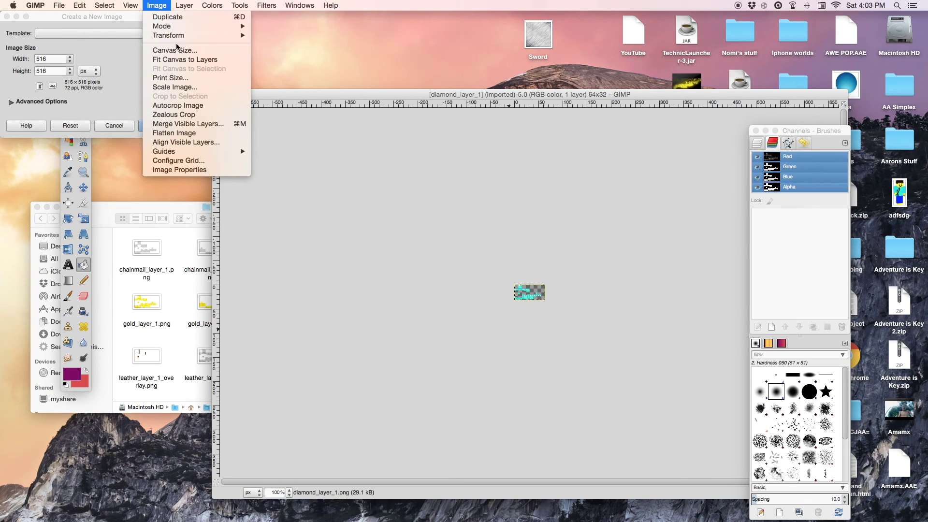
click(190, 89)
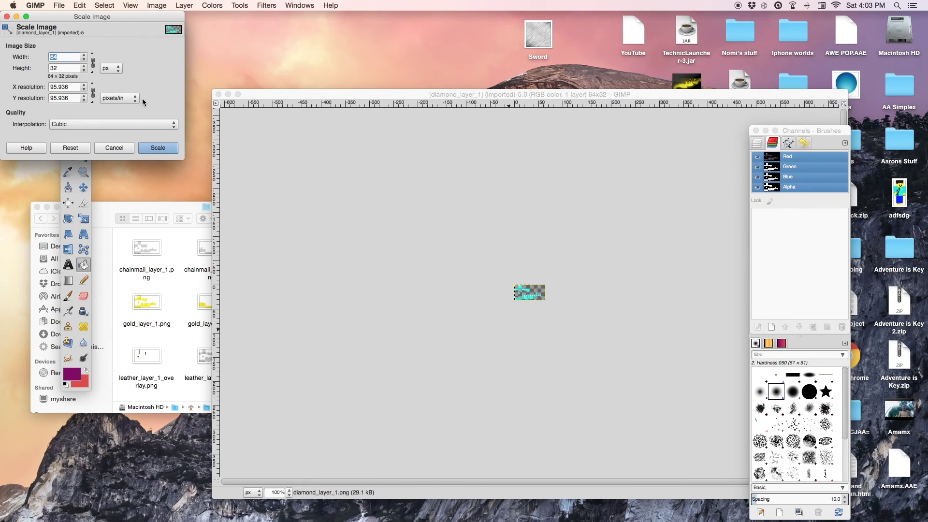
Create a new 640×320 transparent image.
click(7, 17)
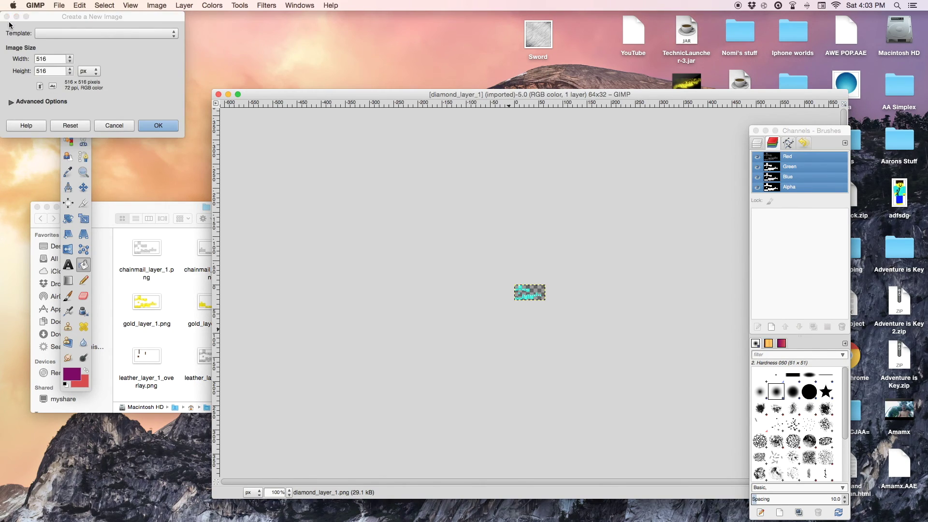
click(43, 58)
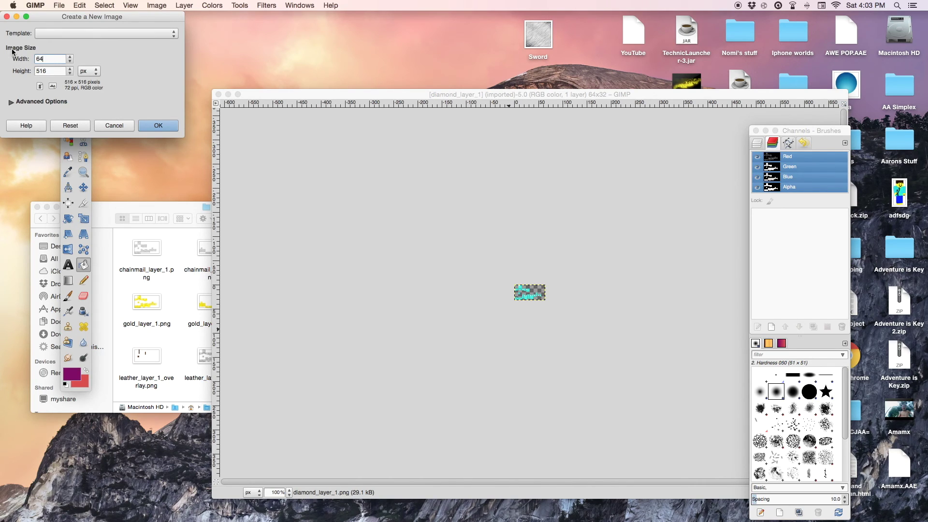
key(Tab)
click(167, 126)
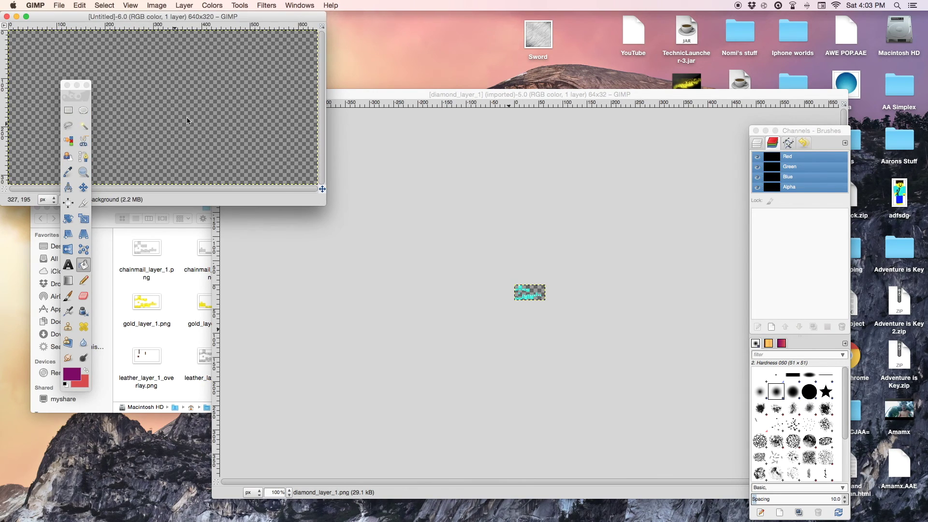
Drop diamond_layer_1.png into the new image as a second layer and maximize its window.
drag(375, 96, 483, 99)
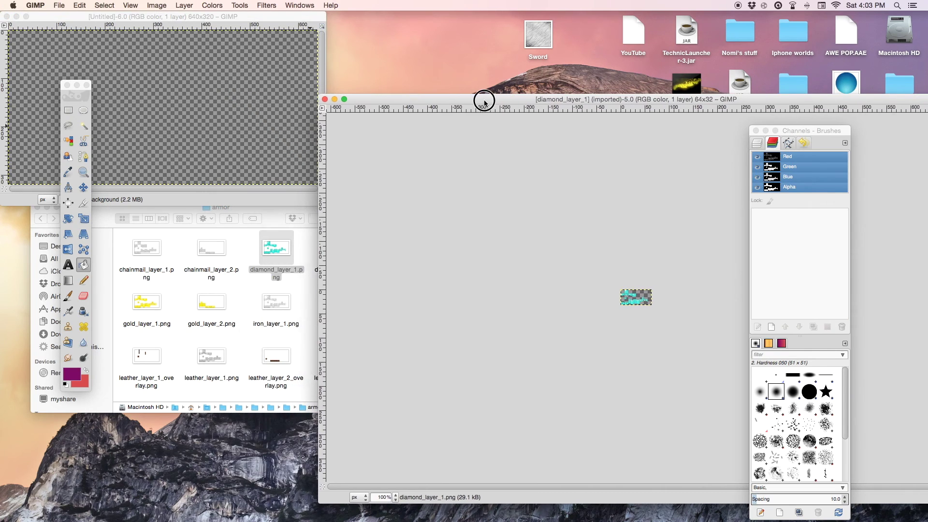
click(328, 94)
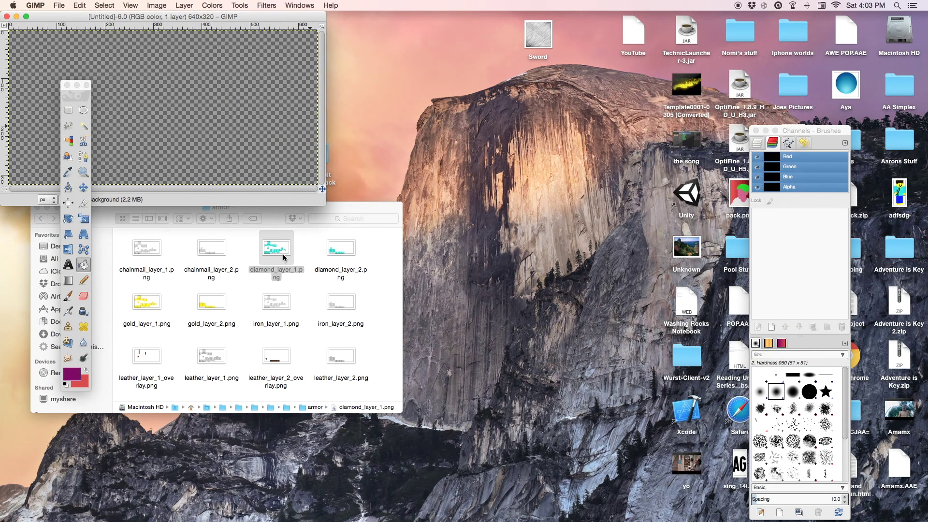
drag(283, 255, 236, 168)
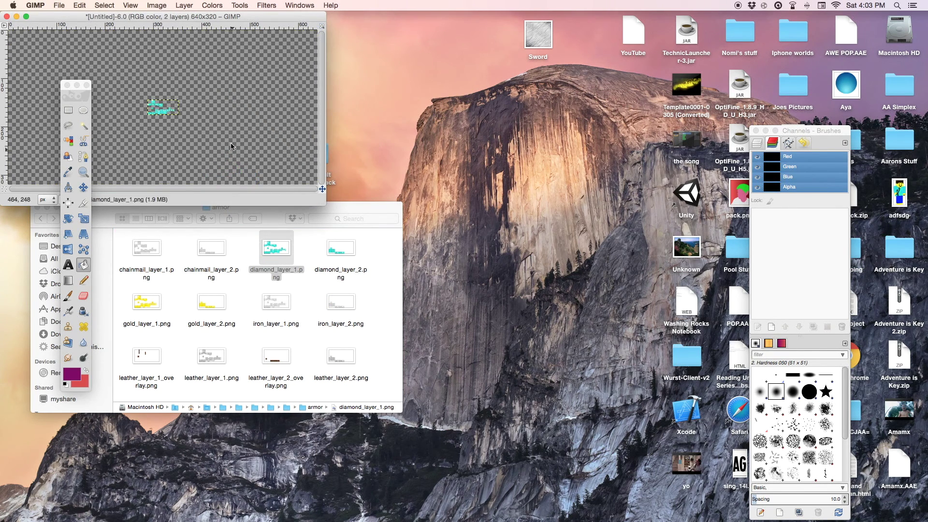
drag(190, 17, 374, 17)
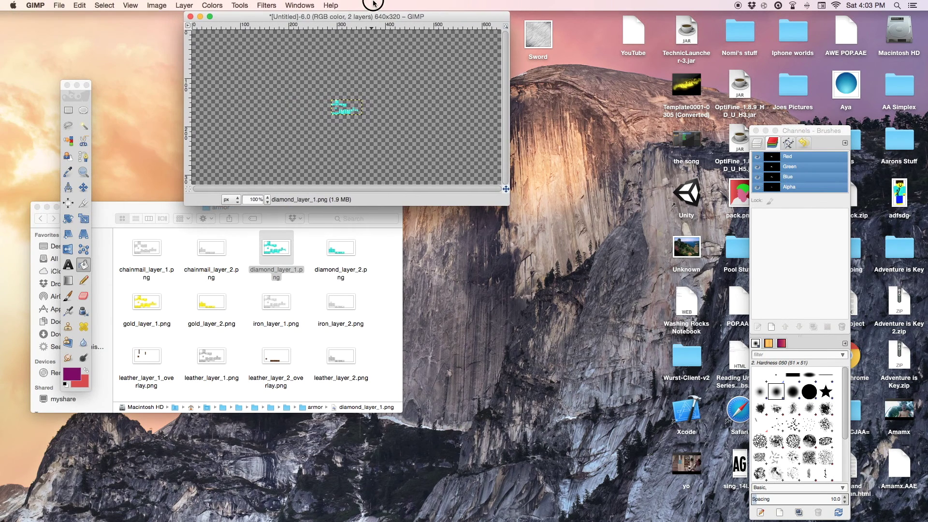
click(209, 17)
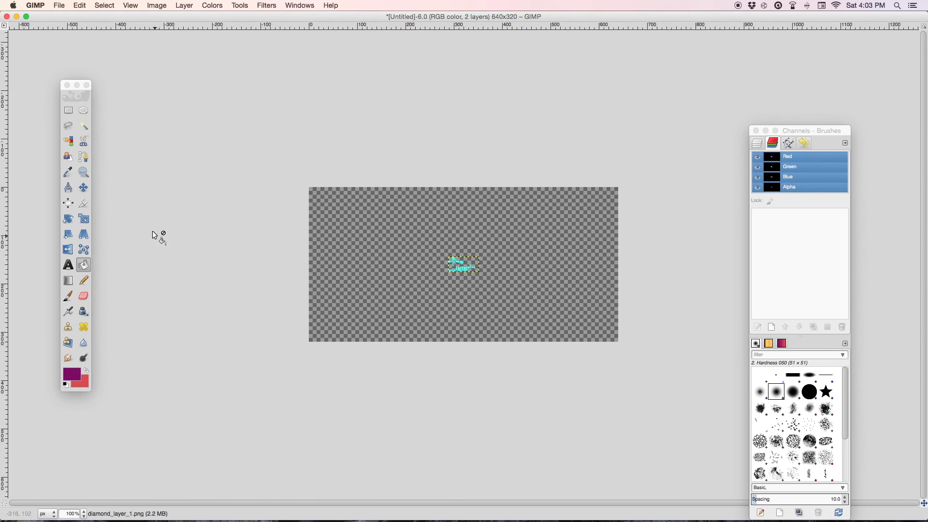
click(84, 251)
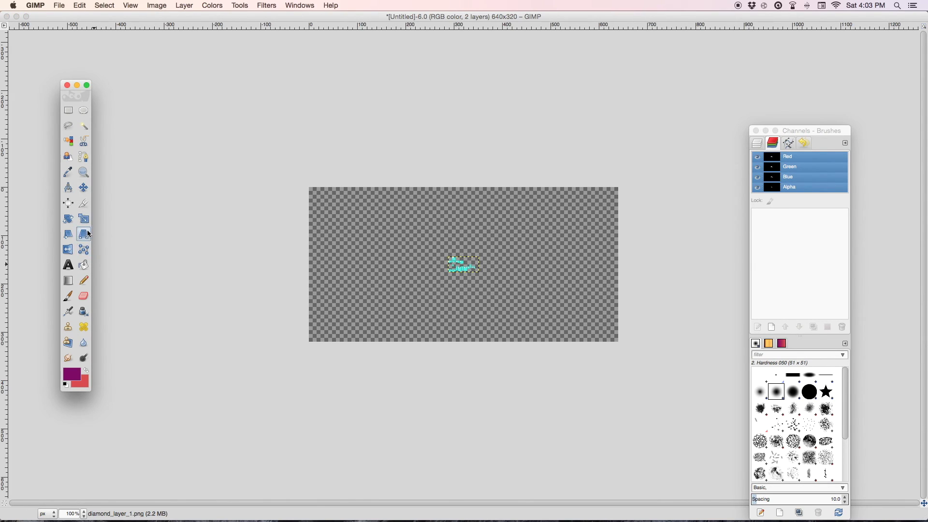
click(85, 204)
click(84, 219)
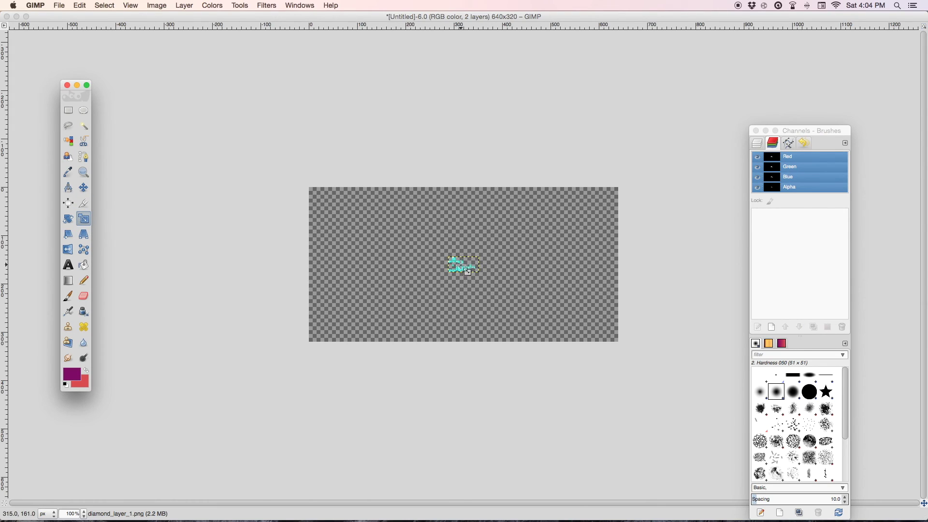
Scale the diamond_layer_1 layer to about 640×319 by dragging its corners to the canvas corners.
click(467, 272)
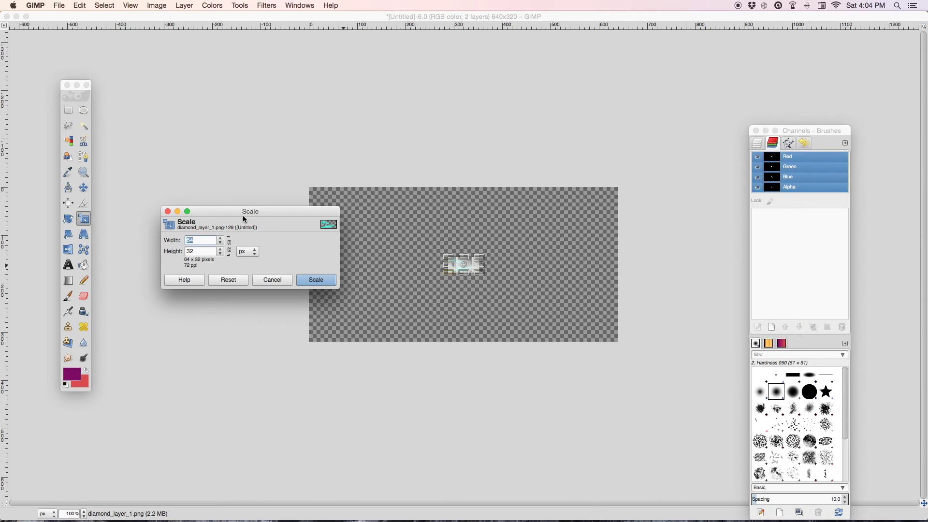
drag(245, 217, 199, 270)
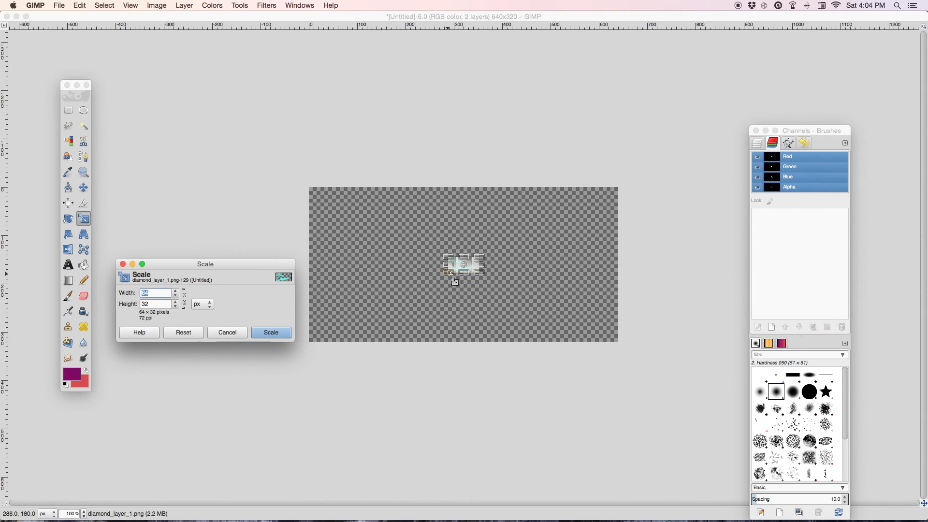
drag(450, 273, 309, 346)
drag(480, 258, 622, 184)
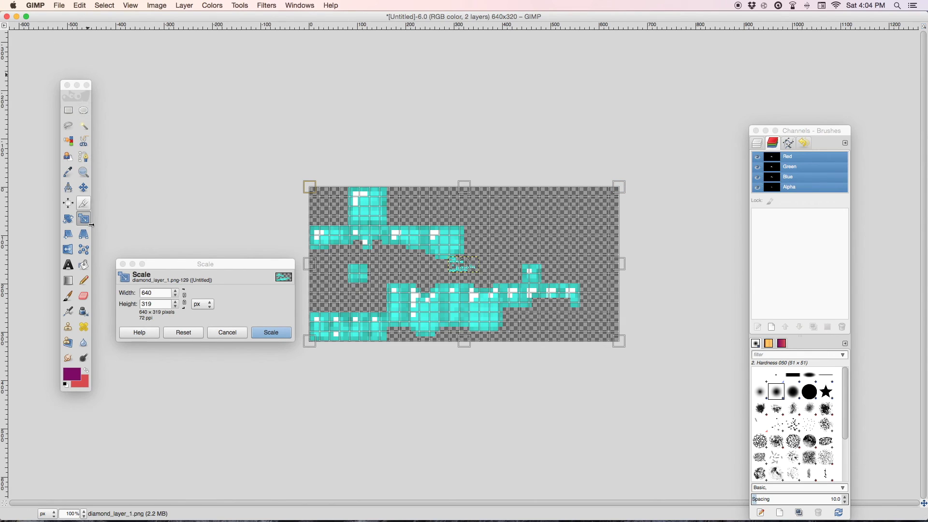
click(277, 334)
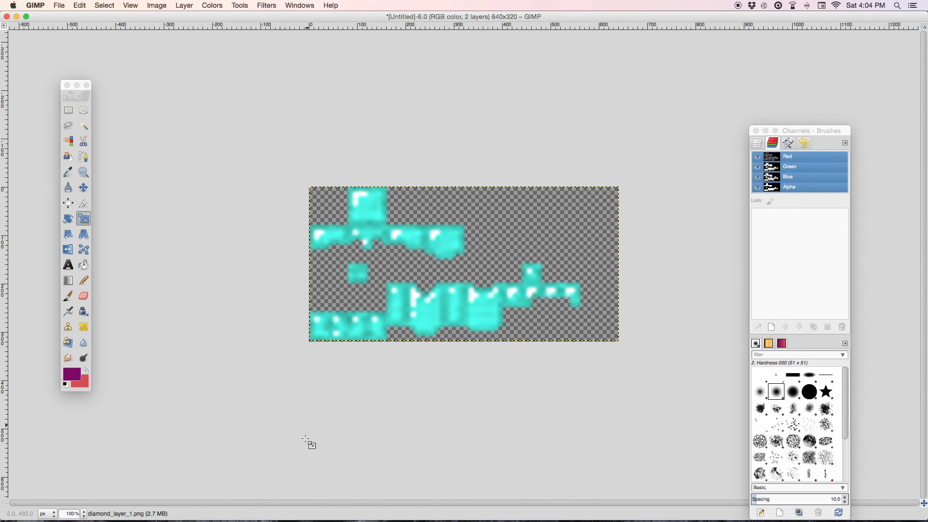
click(84, 514)
Zoom in and place path anchors down the diagonal upper edge of the cyan armor texture.
click(78, 465)
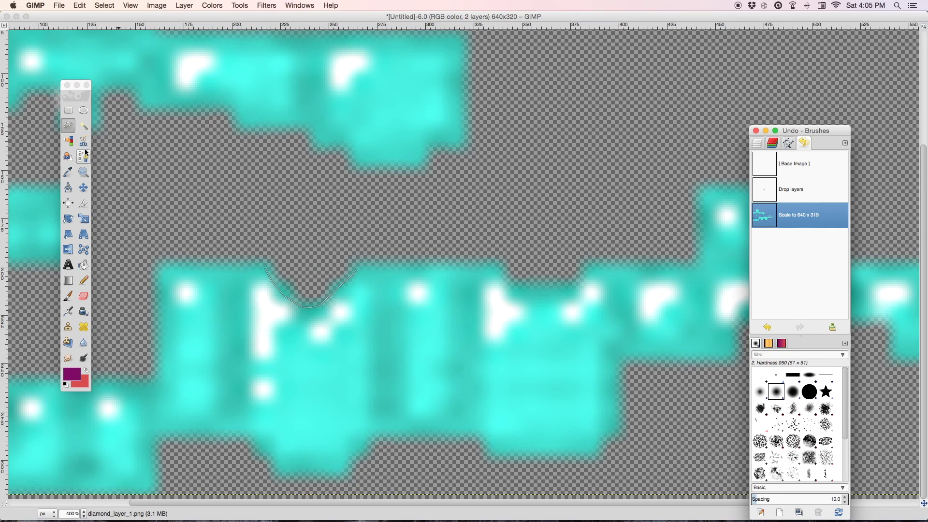
click(85, 155)
click(268, 270)
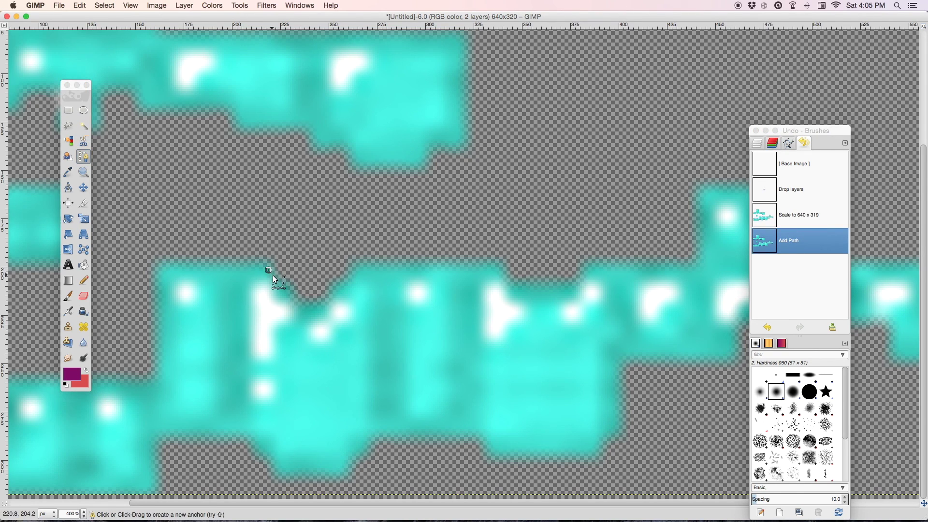
click(272, 274)
click(275, 280)
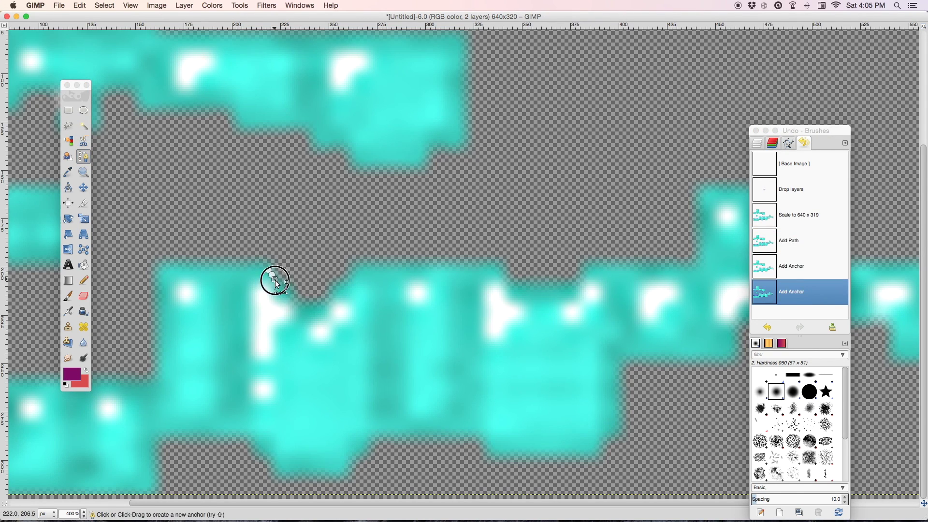
click(278, 286)
click(282, 291)
click(288, 295)
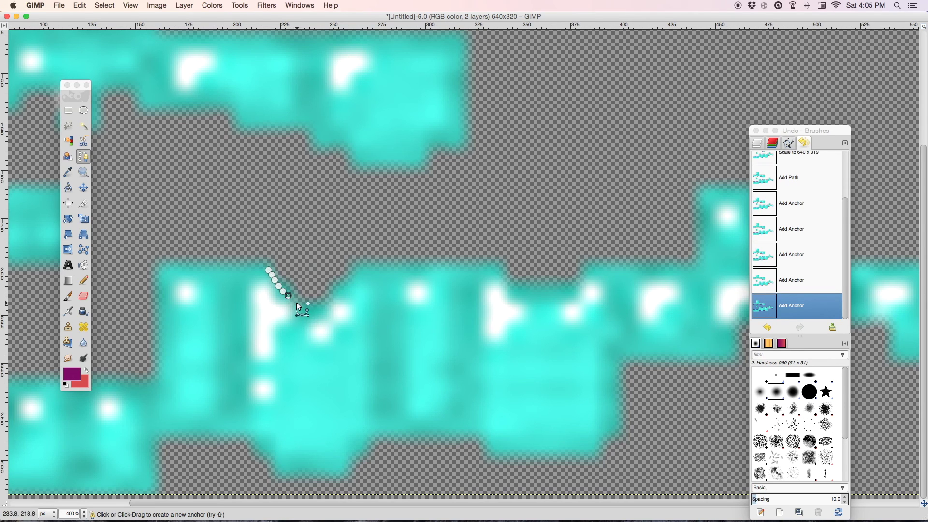
click(292, 298)
click(296, 301)
click(302, 303)
Extend the path through the dip and up toward the armor's top right, nudging end anchors.
drag(318, 303, 316, 303)
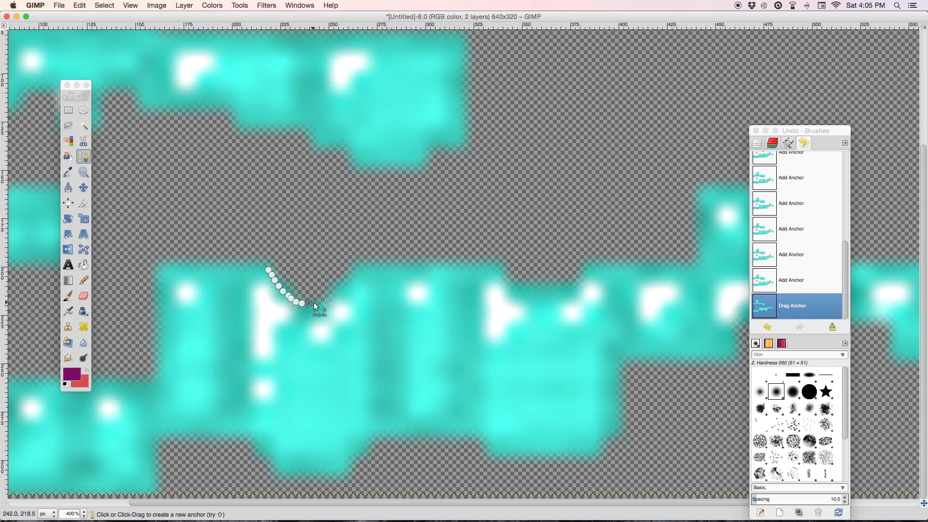
click(319, 303)
click(322, 300)
click(328, 293)
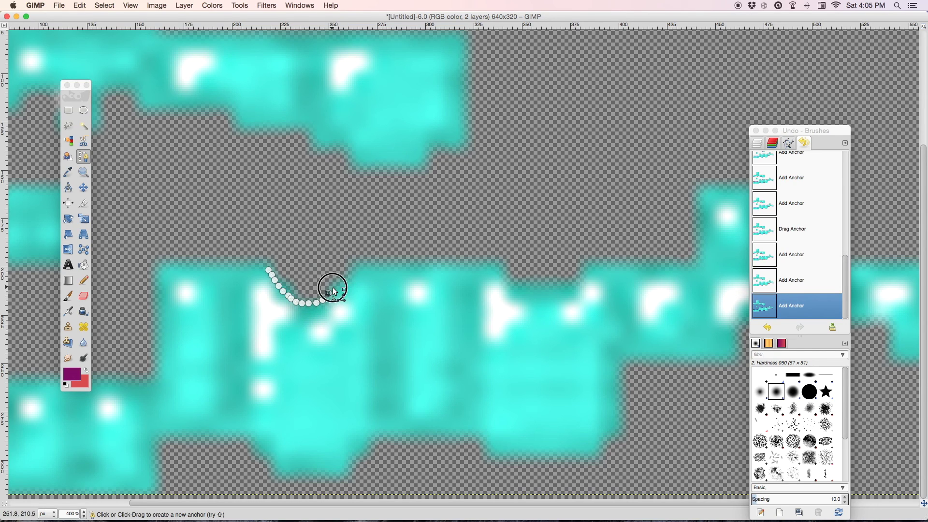
click(332, 287)
drag(333, 287, 335, 286)
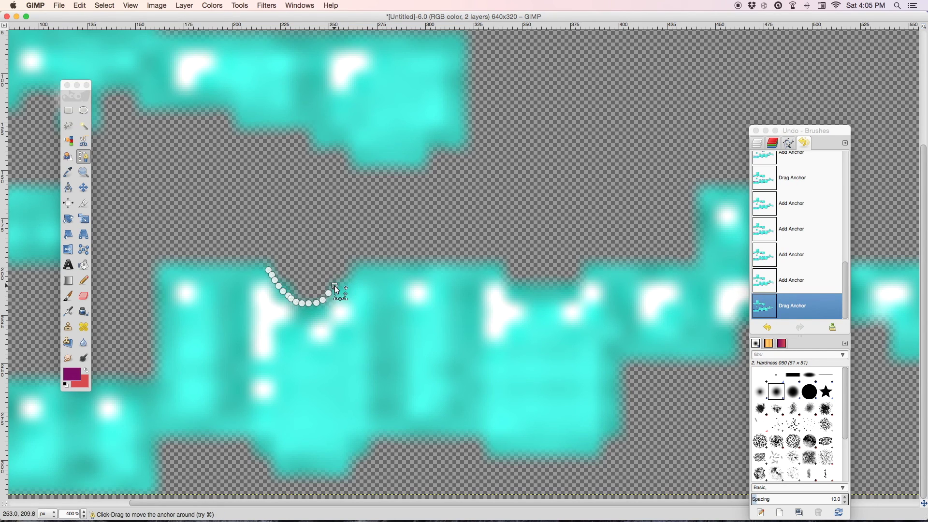
click(332, 296)
click(335, 286)
click(344, 278)
click(351, 271)
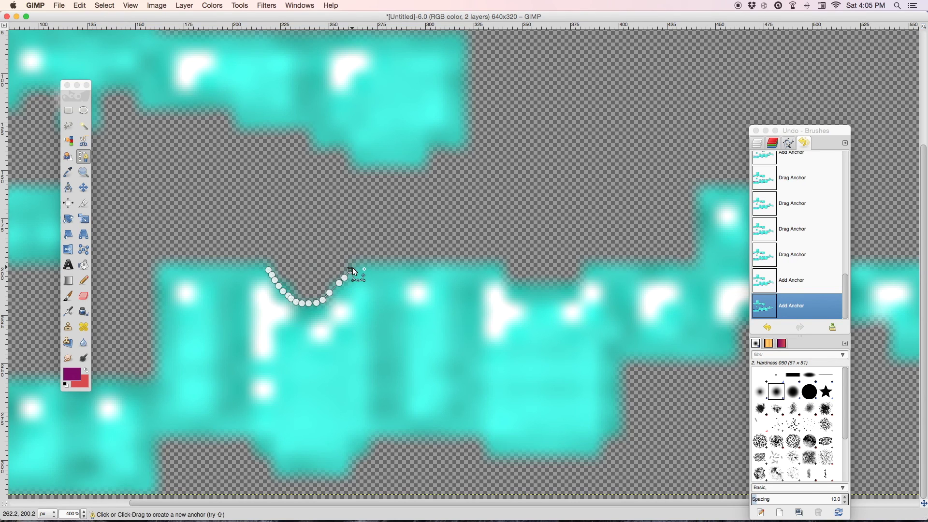
click(353, 267)
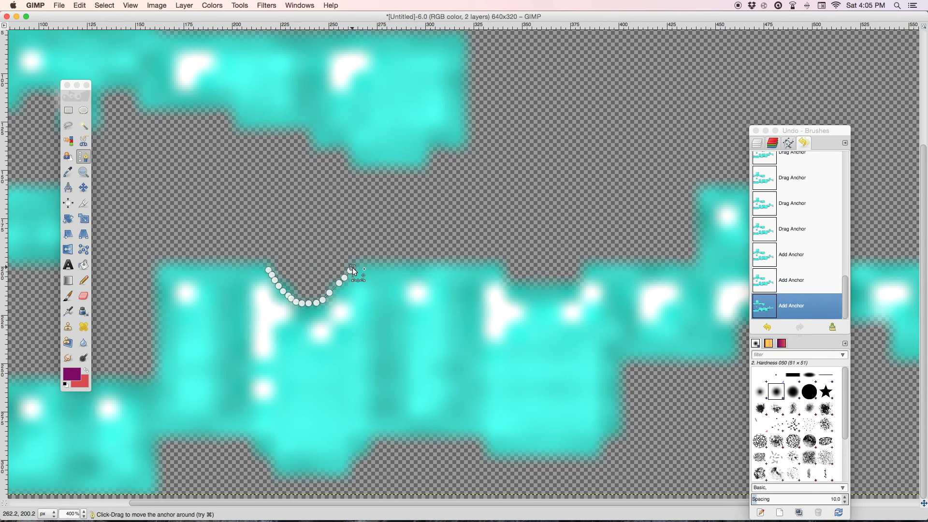
Shift an anchor and bend the path segment into a smooth curve.
click(331, 293)
drag(339, 283, 346, 275)
double_click(83, 158)
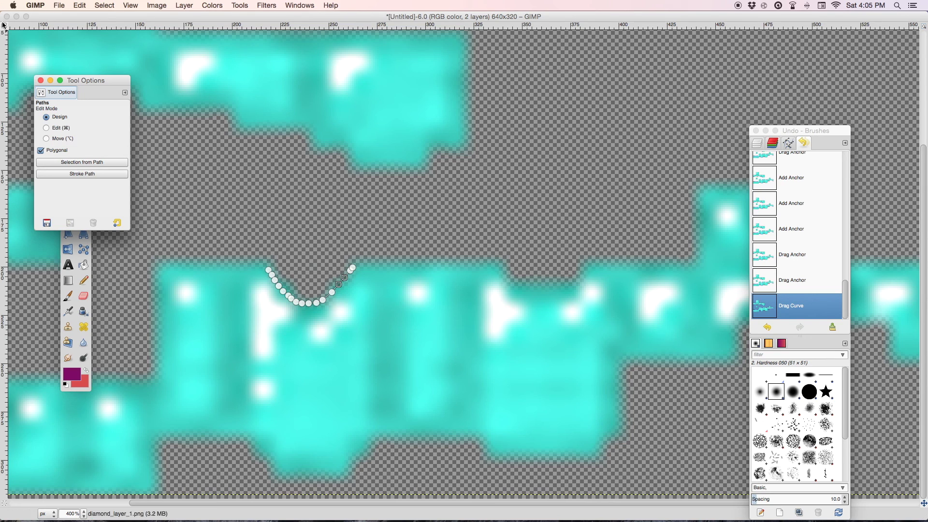
Close the untitled image, discarding unsaved changes.
click(41, 81)
click(6, 16)
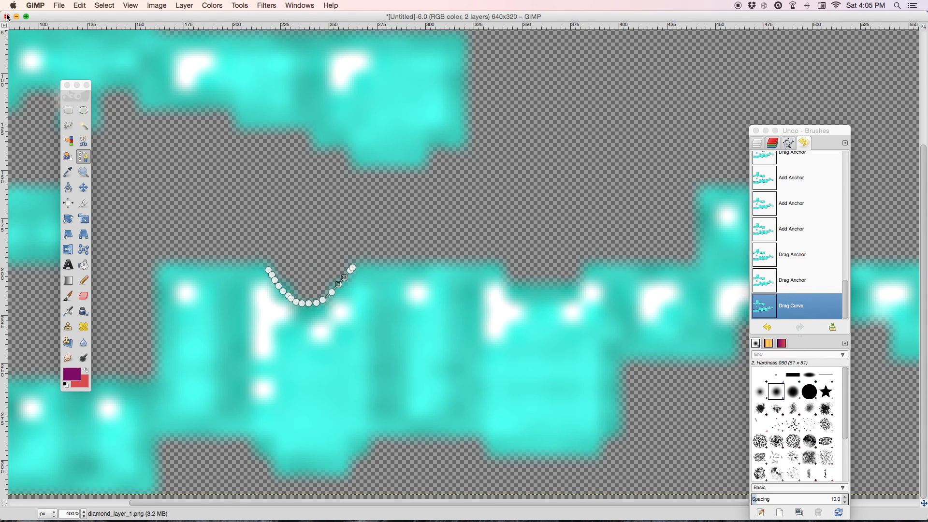
click(393, 299)
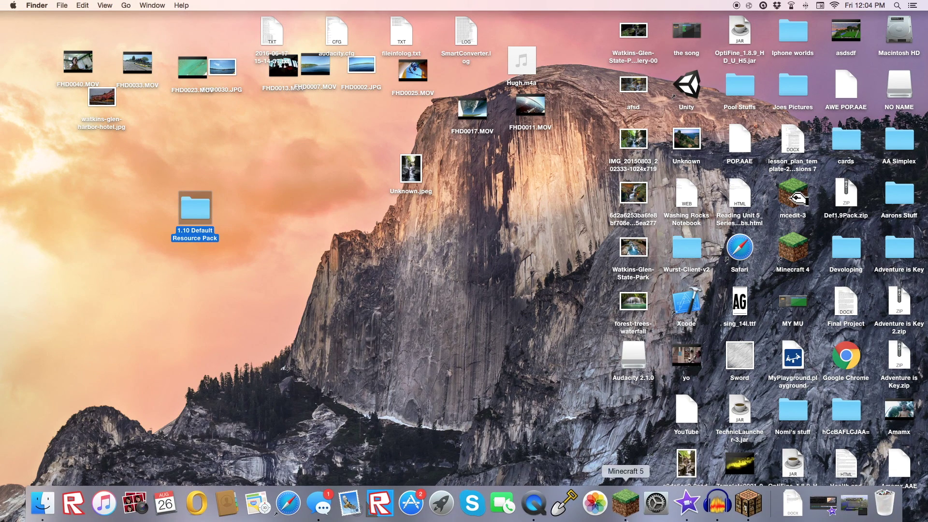
Launch Minecraft and open its resourcepacks folder from Options > Resource Packs.
click(749, 503)
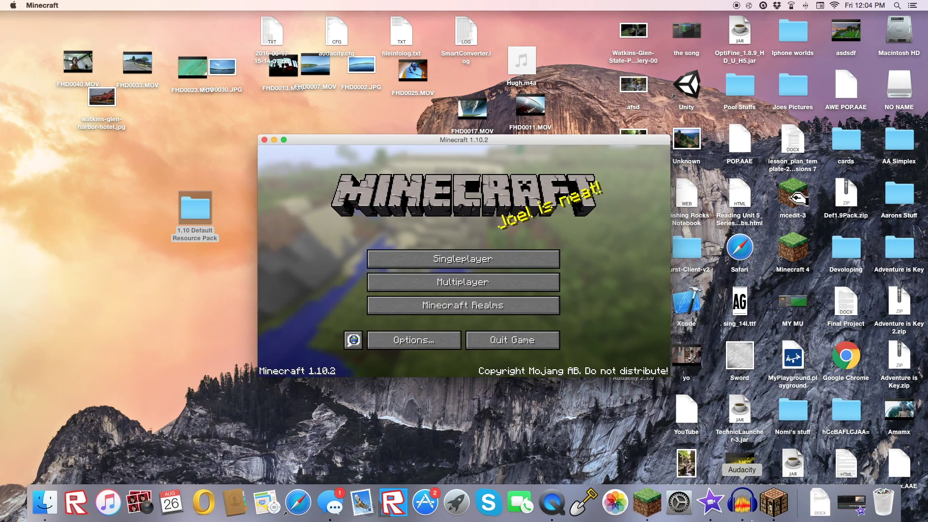
drag(423, 137, 531, 145)
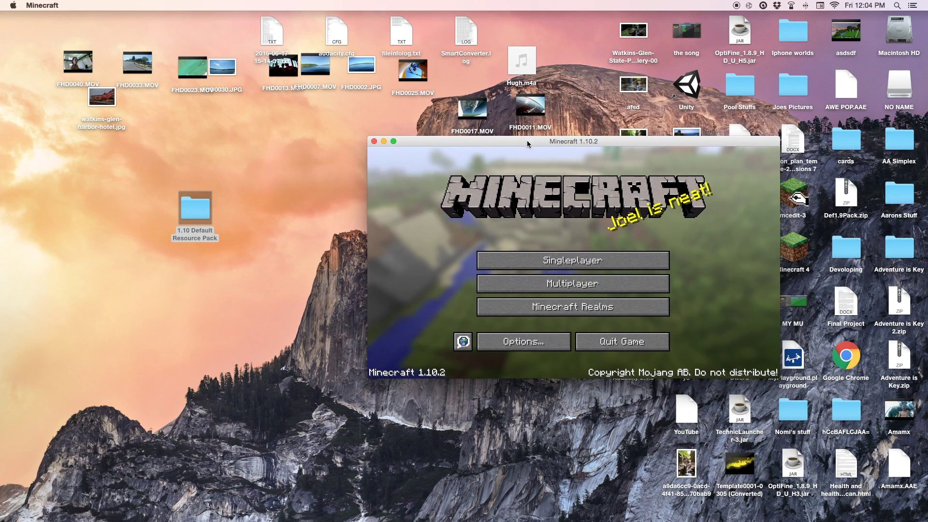
click(534, 350)
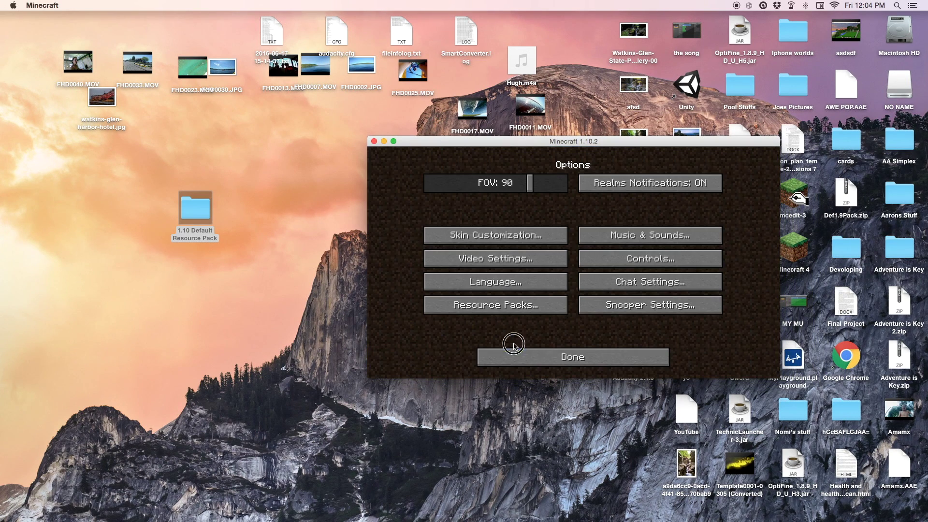
click(498, 312)
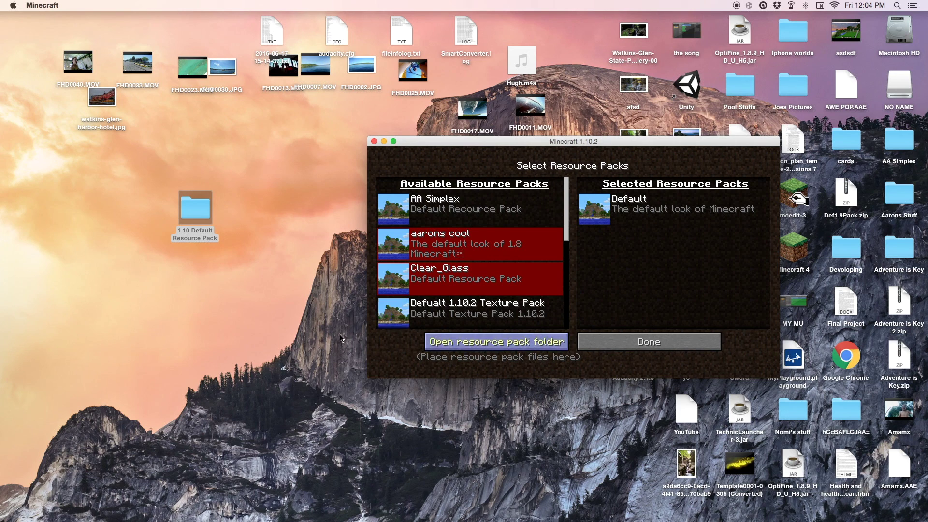
click(528, 347)
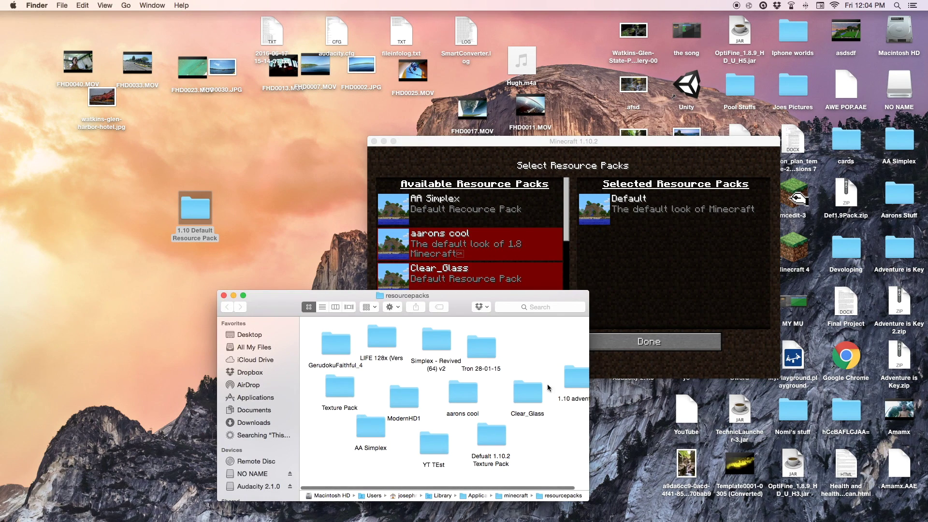
Copy the 1.10 Default Resource Pack folder into resourcepacks and return to Minecraft.
drag(196, 220, 530, 349)
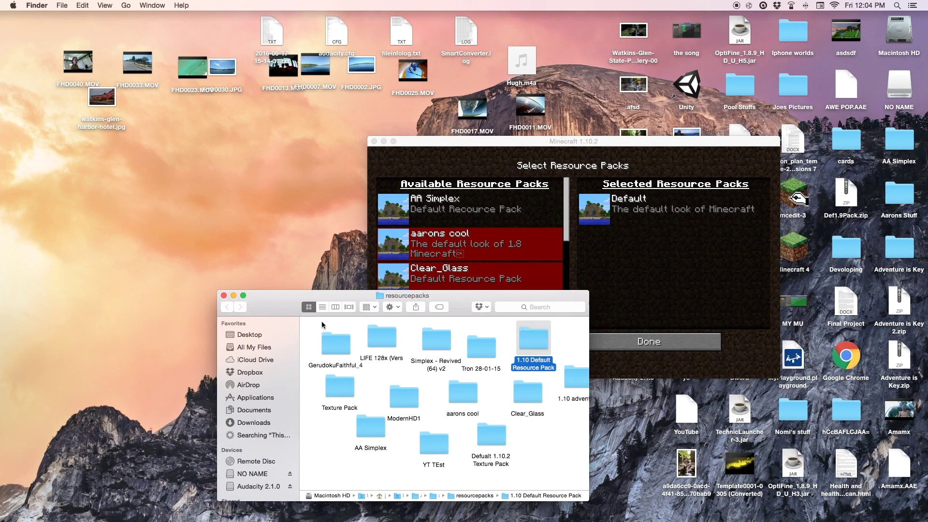
click(224, 295)
click(672, 342)
Reopen Resource Packs and activate the 1.10 Default Resource Pack.
click(671, 343)
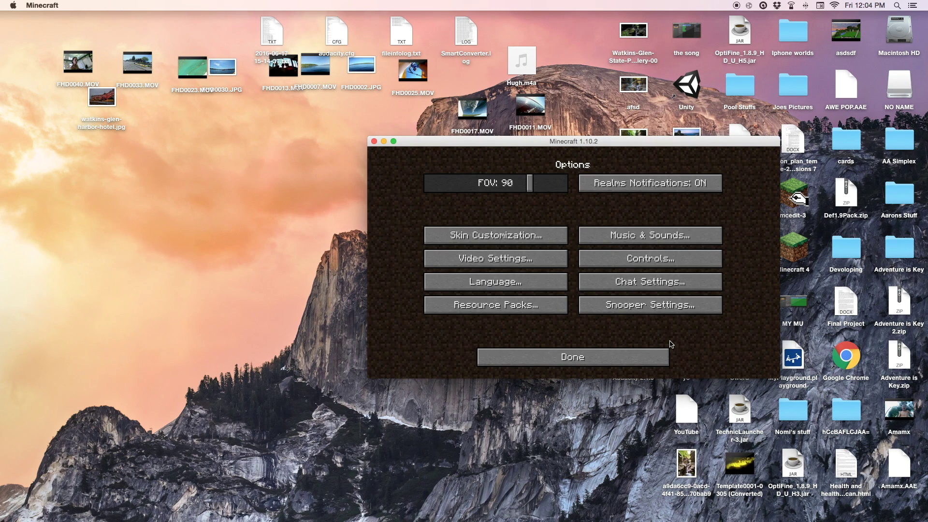
click(503, 310)
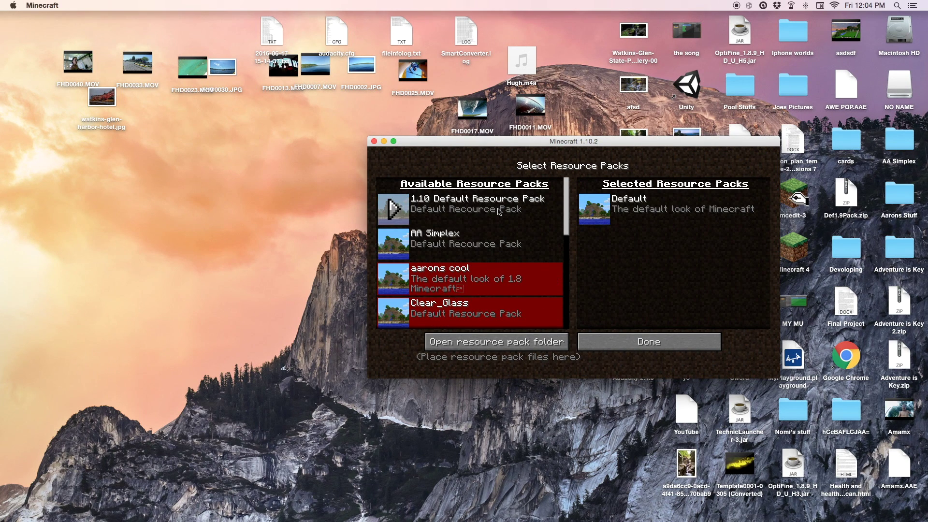
scroll(498, 212, down, 8)
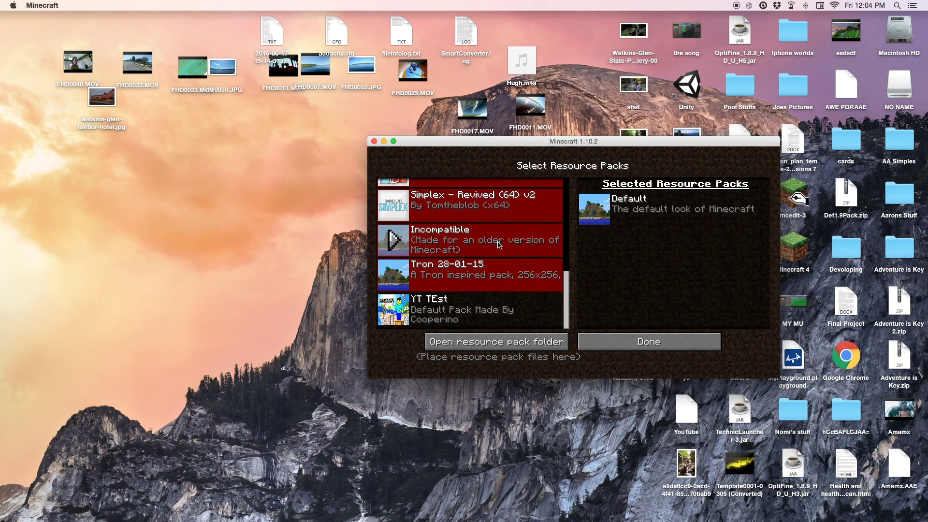
scroll(499, 244, up, 6)
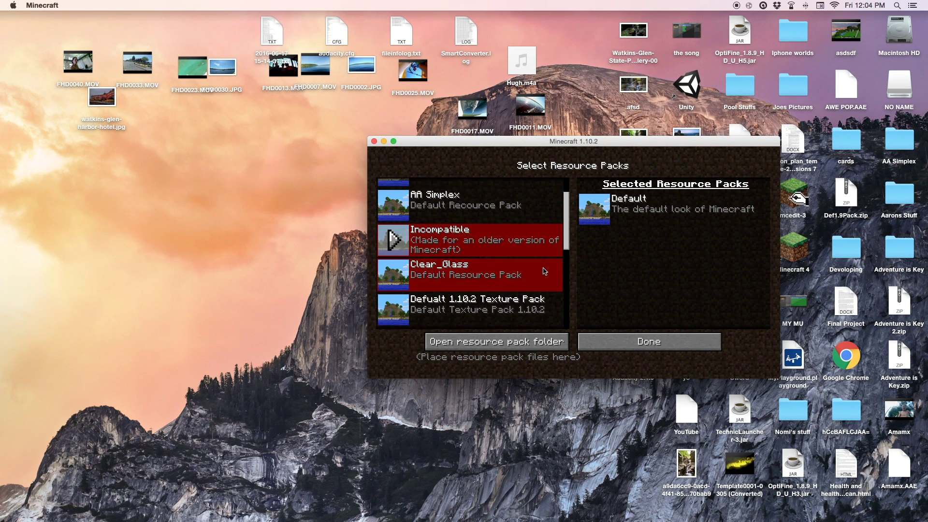
scroll(545, 271, up, 1)
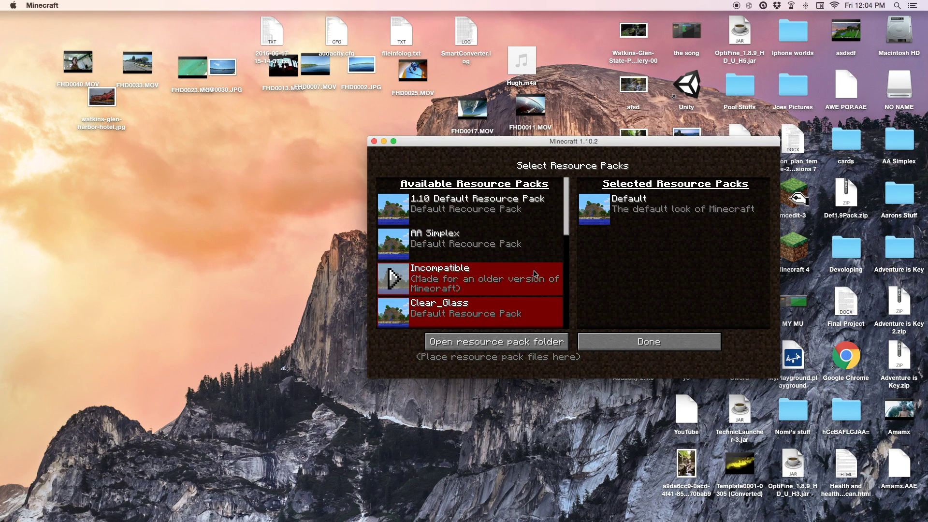
click(396, 216)
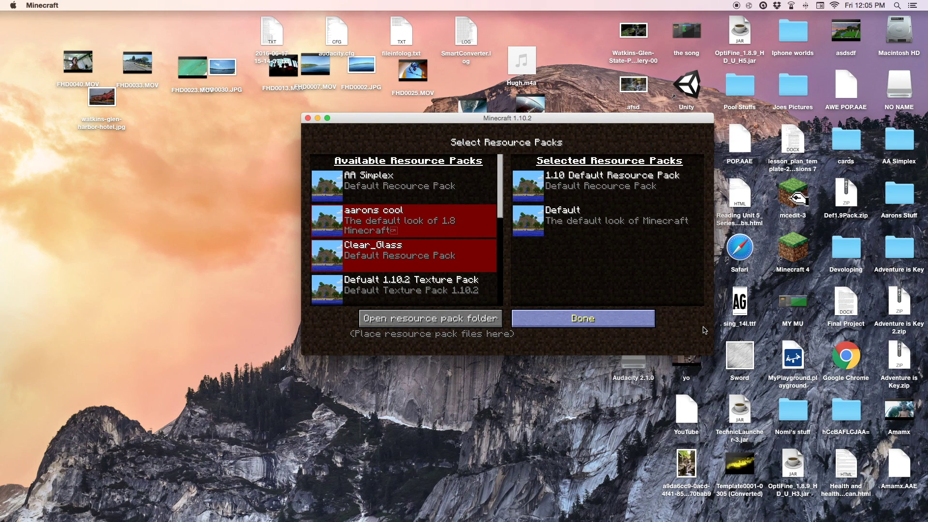
Apply the pack and load the asdafsfs world from the singleplayer list.
key(Escape)
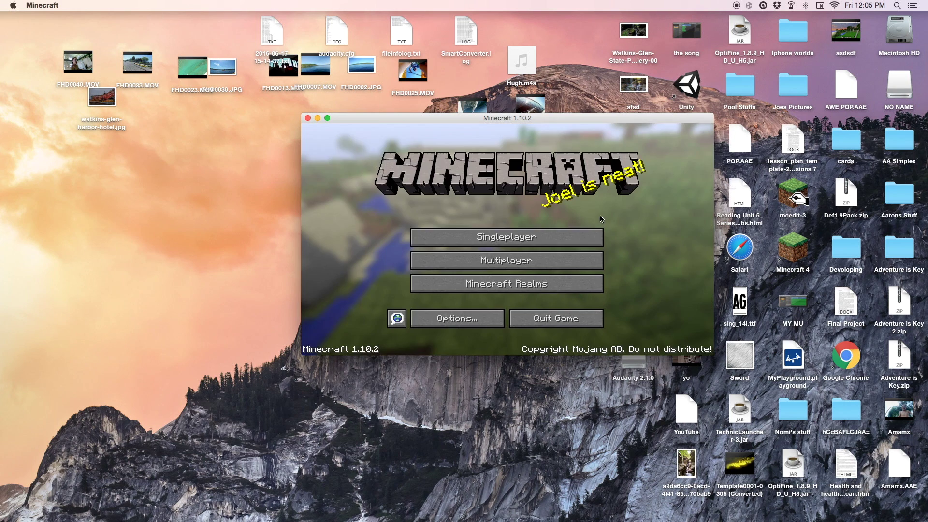
click(538, 243)
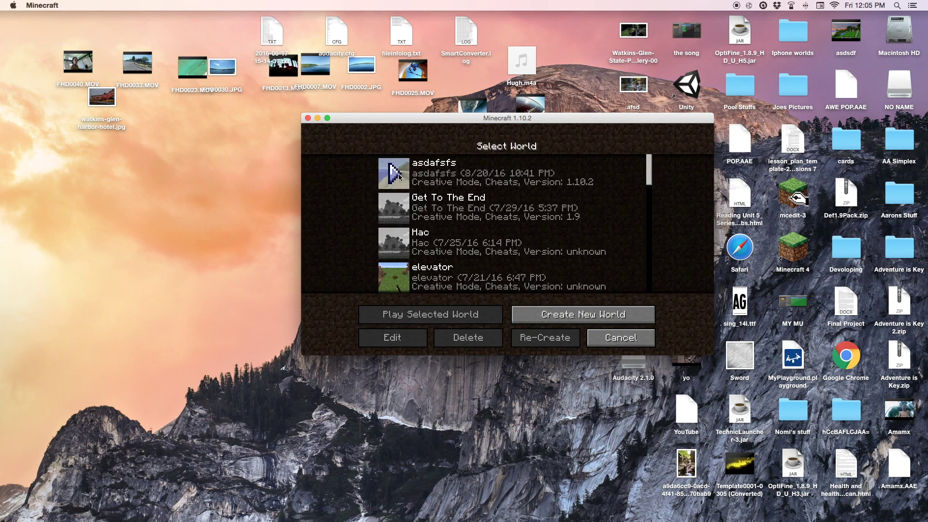
double_click(434, 181)
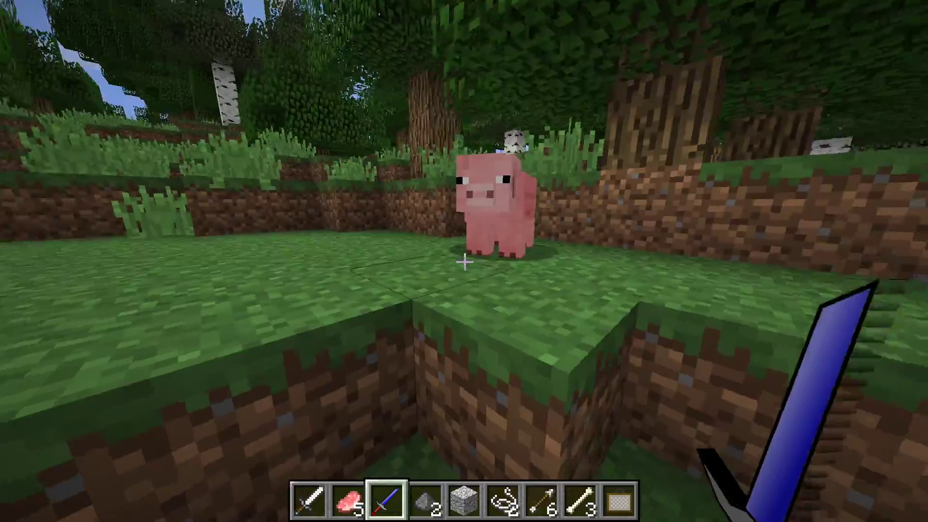
Cycle F5 camera views to show the player in third person and back.
key(F5)
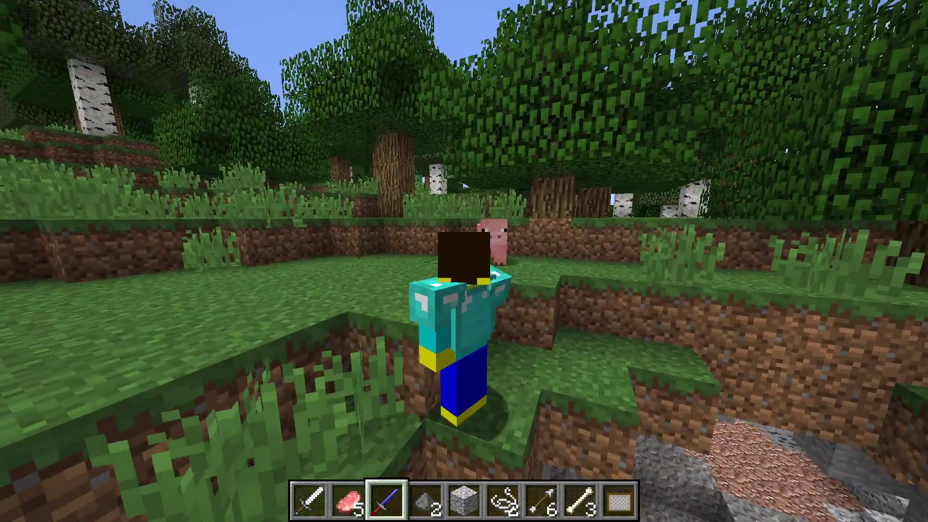
key(F5)
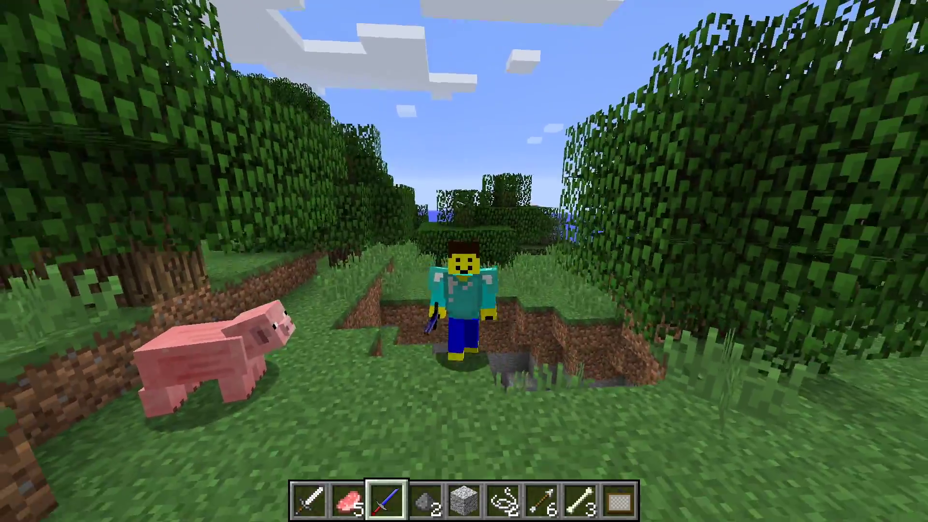
key(F5)
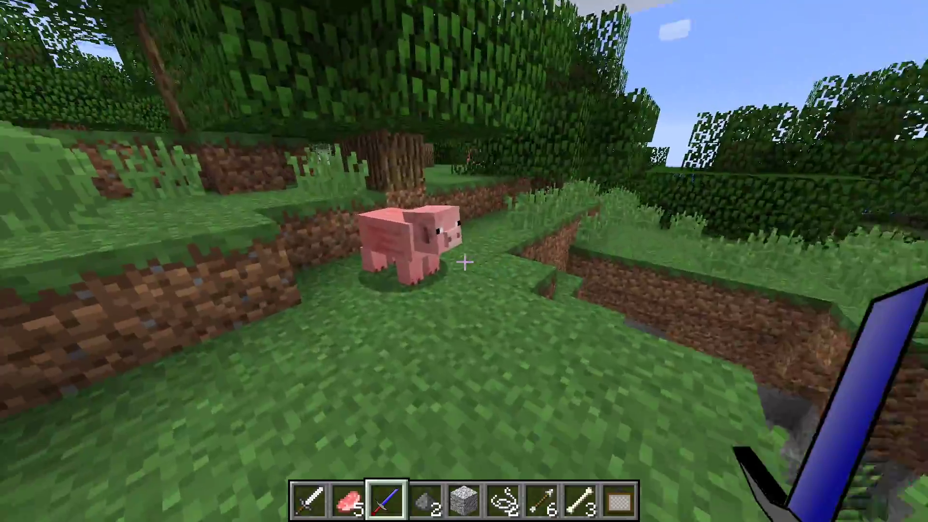
Kill a pig with the blue sword, then show the cyan armor from the front.
click(465, 261)
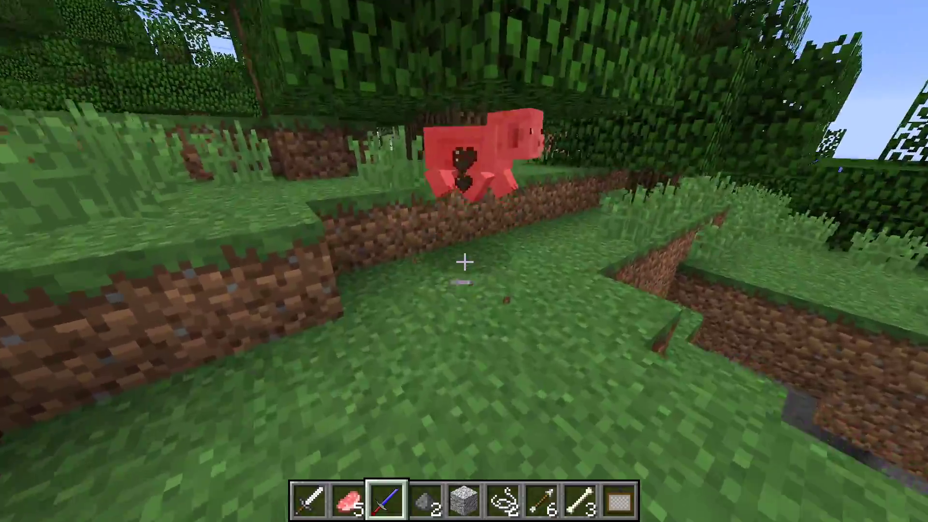
click(464, 261)
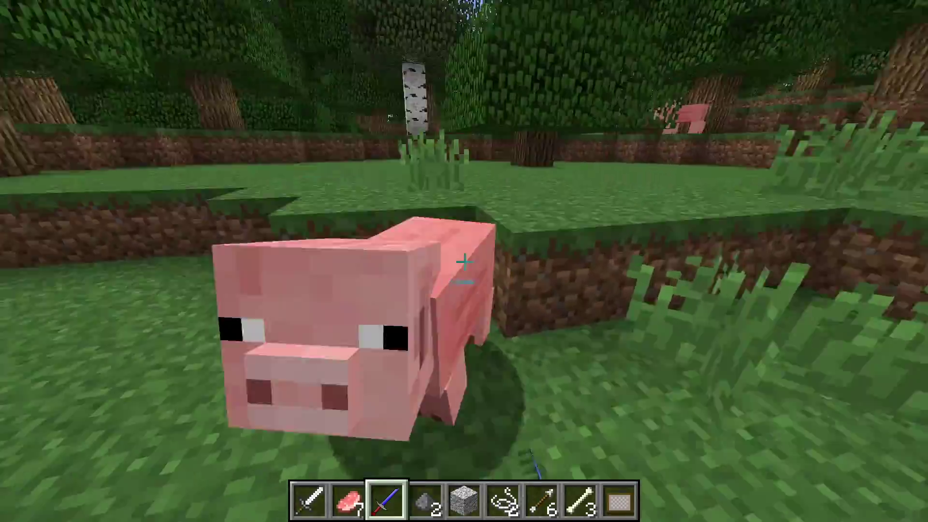
click(464, 262)
click(464, 262)
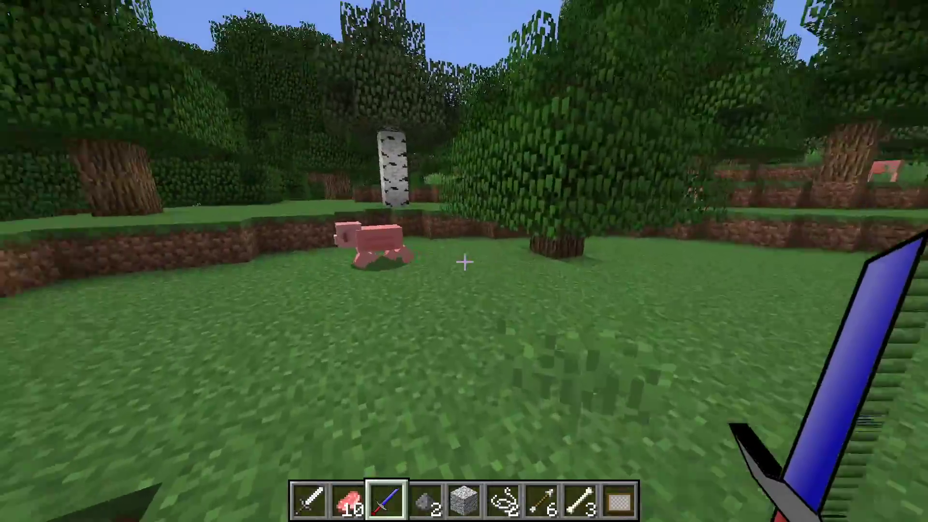
click(464, 262)
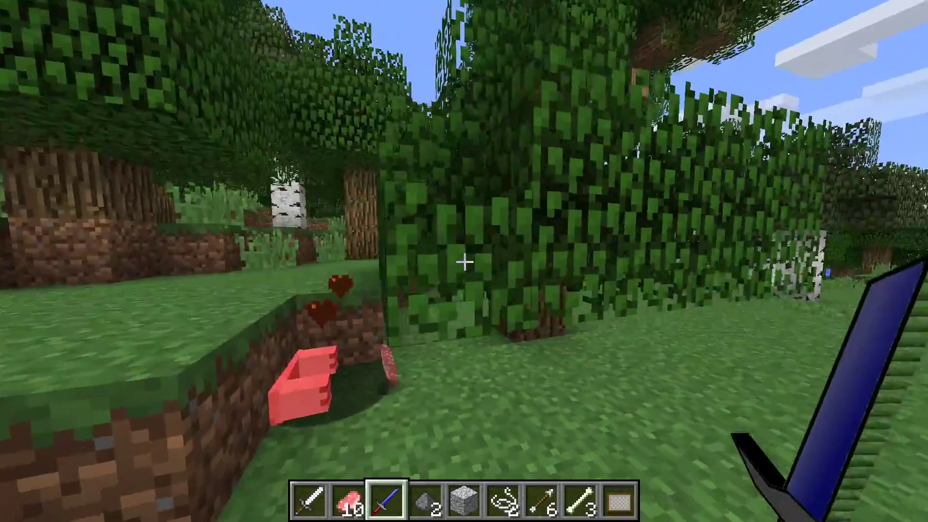
key(F5)
key(F5)
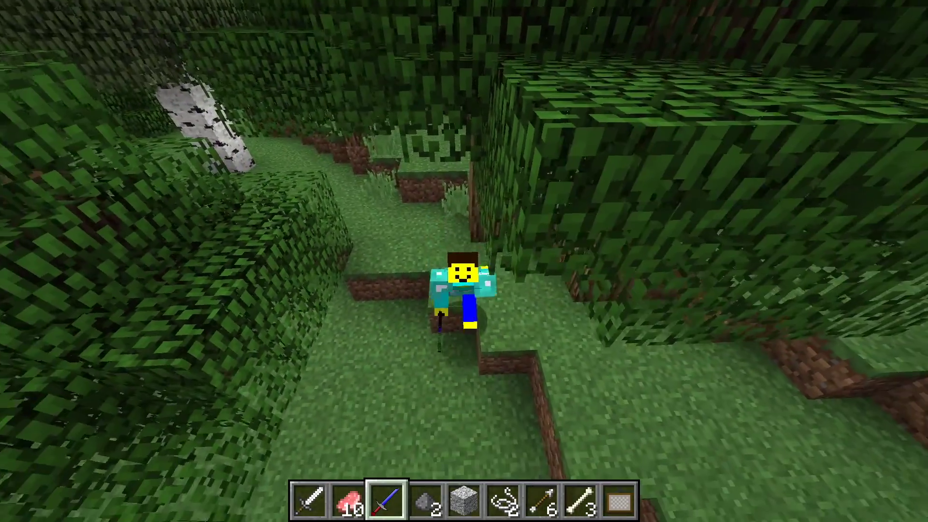